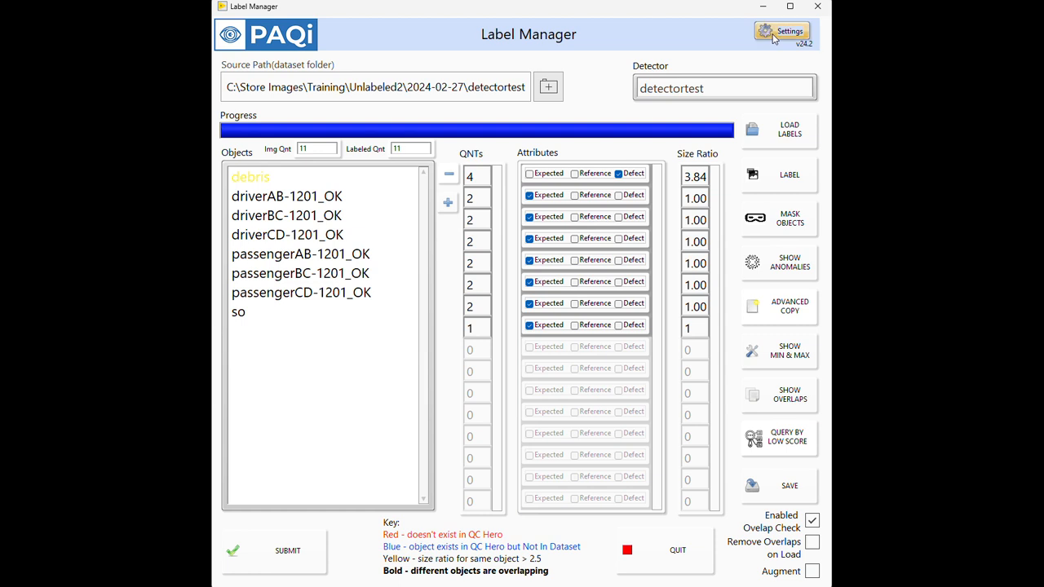
# Step: Review the Mode and Enable Checkout variables in the viewer configuration settings
pyautogui.click(502, 279)
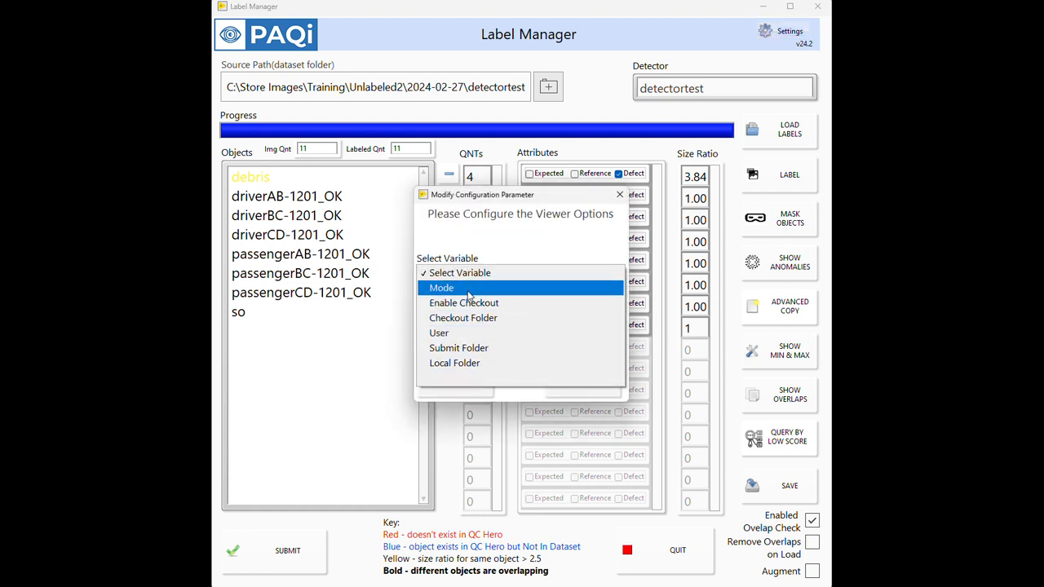
pyautogui.click(468, 292)
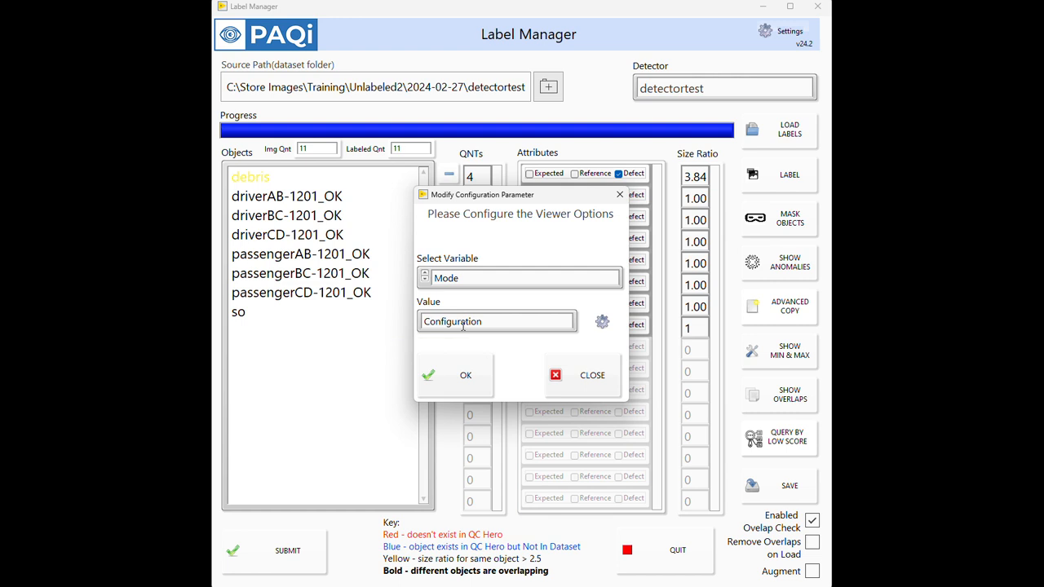
pyautogui.click(480, 285)
pyautogui.click(480, 286)
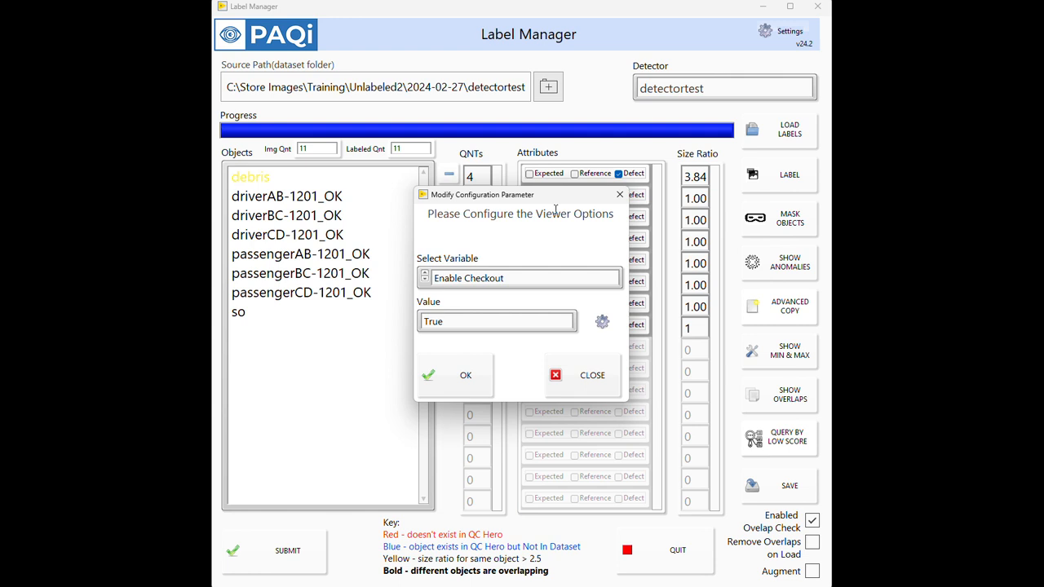
# Step: Show the Checkout Folder variable and read its full path from end to start
pyautogui.click(495, 280)
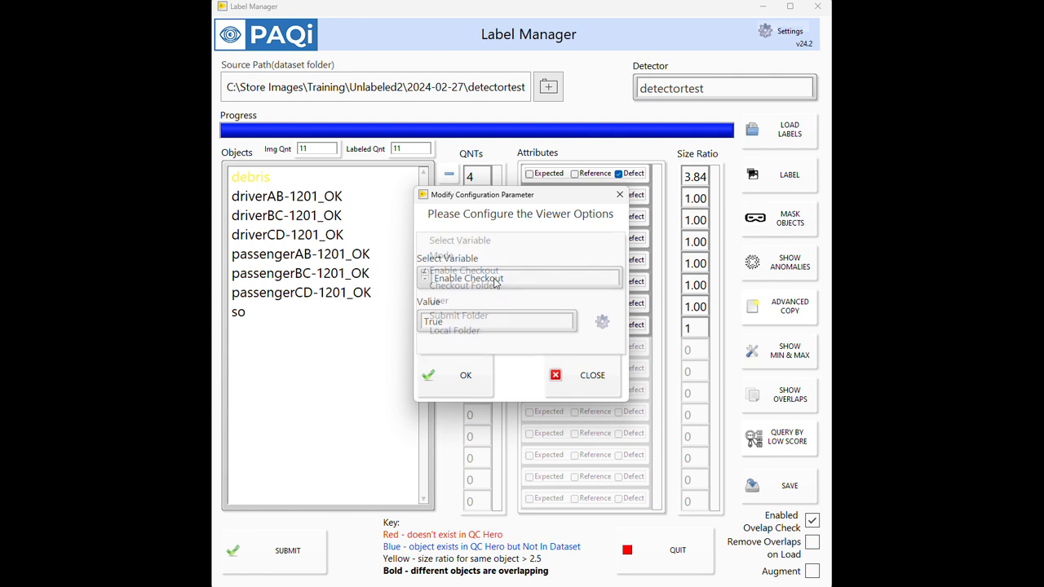
pyautogui.click(496, 284)
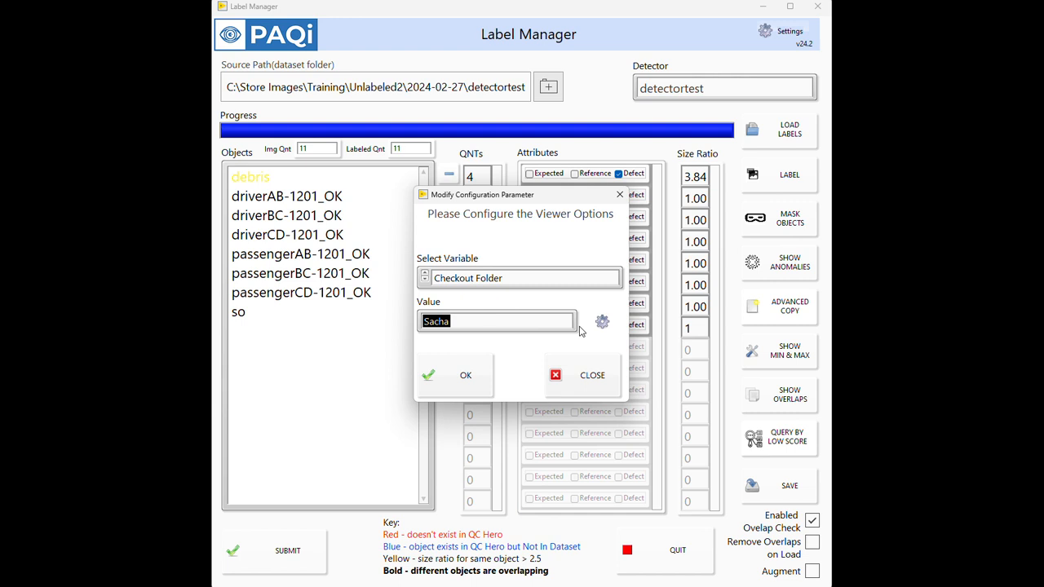
pyautogui.click(558, 323)
pyautogui.hotkey('ctrl', 'z')
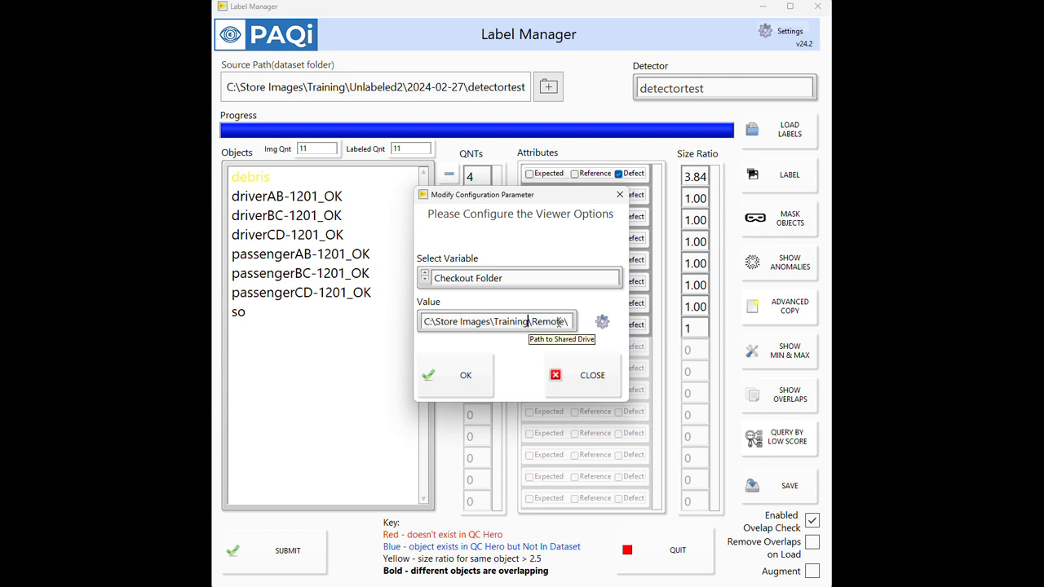
pyautogui.press('Left')
pyautogui.press('Left')
pyautogui.press('Left')
pyautogui.press('Left')
pyautogui.press('Left')
pyautogui.press('Left')
pyautogui.press('Left')
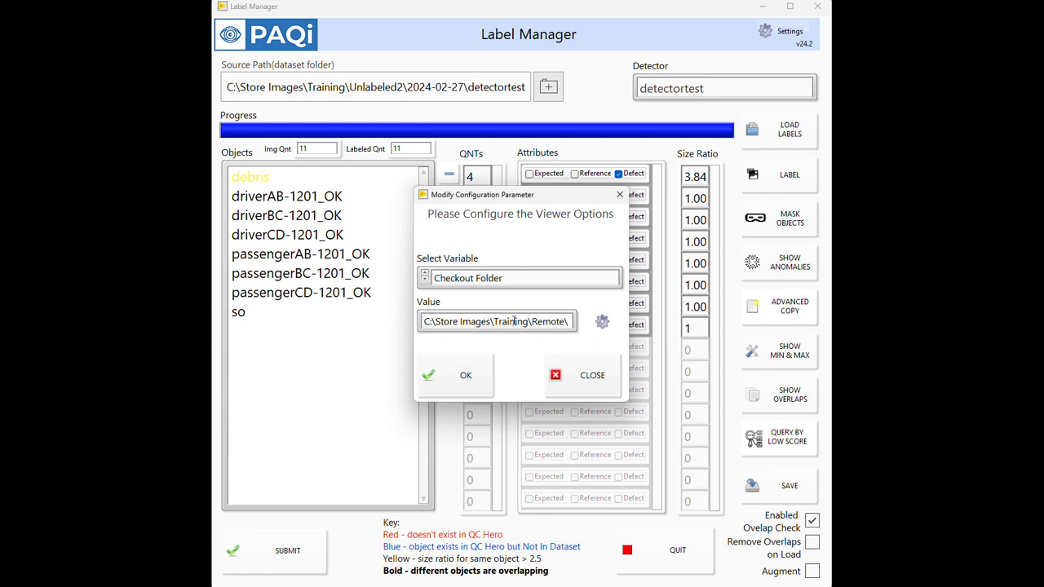
# Step: Review the values of the User and Submit Folder configuration variables
pyautogui.click(503, 280)
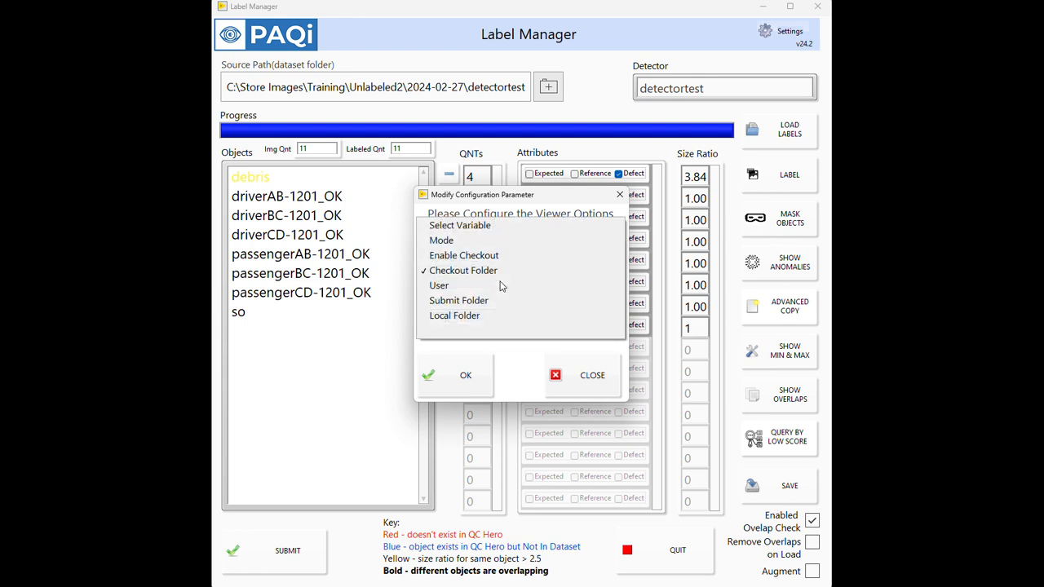
pyautogui.click(500, 285)
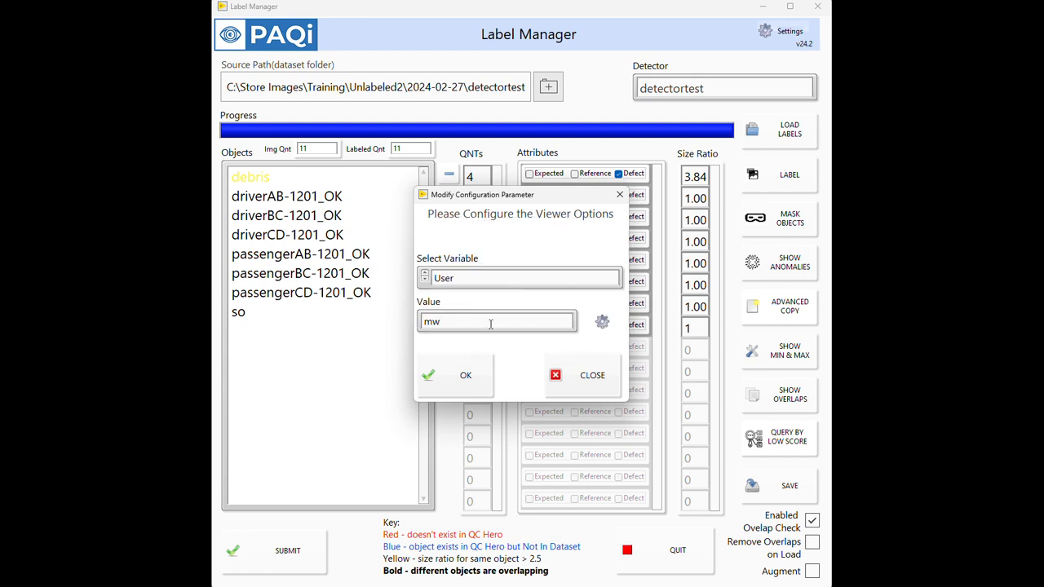
pyautogui.click(493, 282)
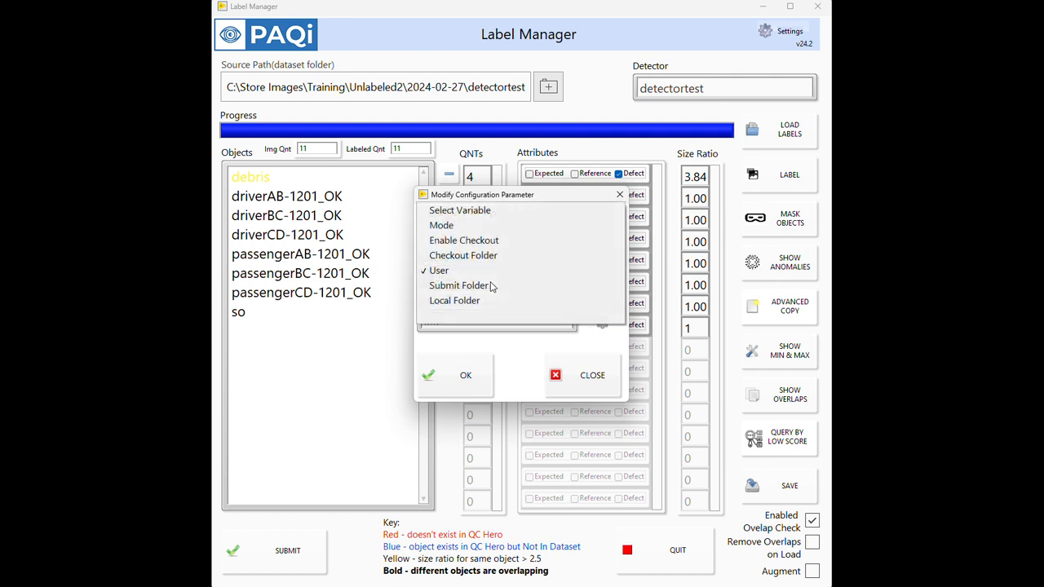
pyautogui.click(491, 285)
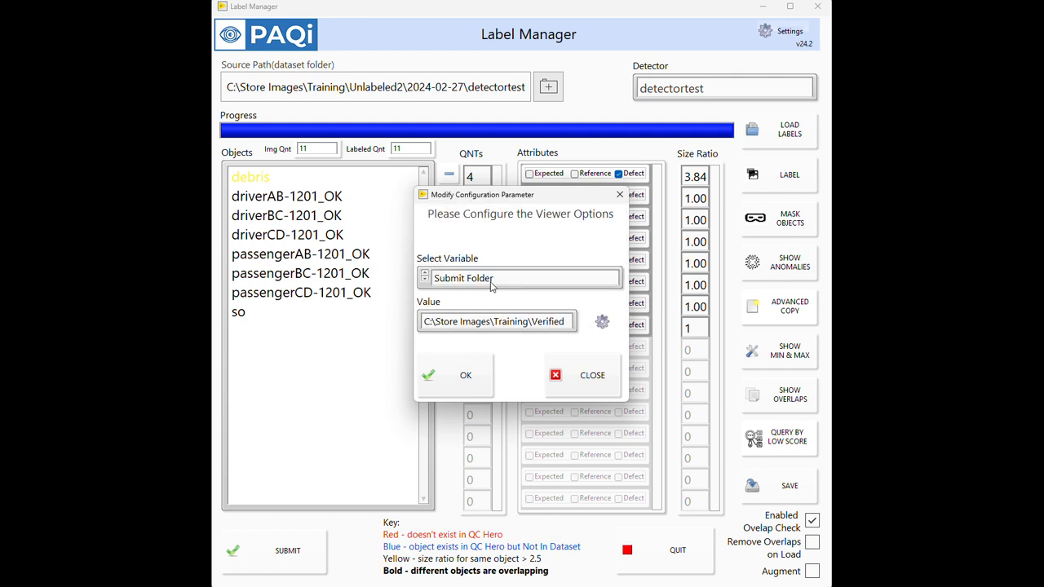
pyautogui.moveTo(455, 322); pyautogui.dragTo(582, 327)
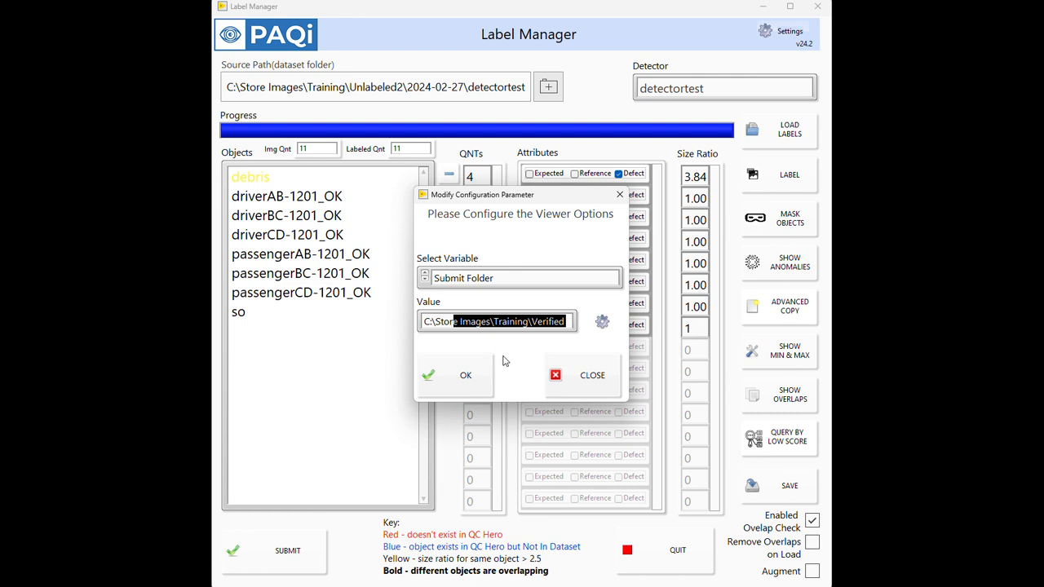
pyautogui.click(500, 280)
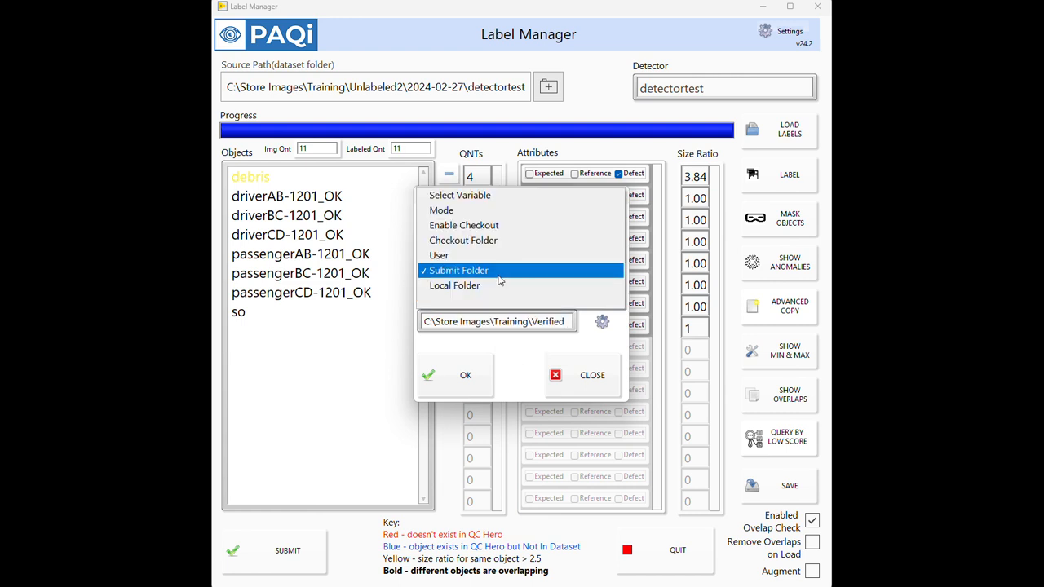
pyautogui.click(501, 274)
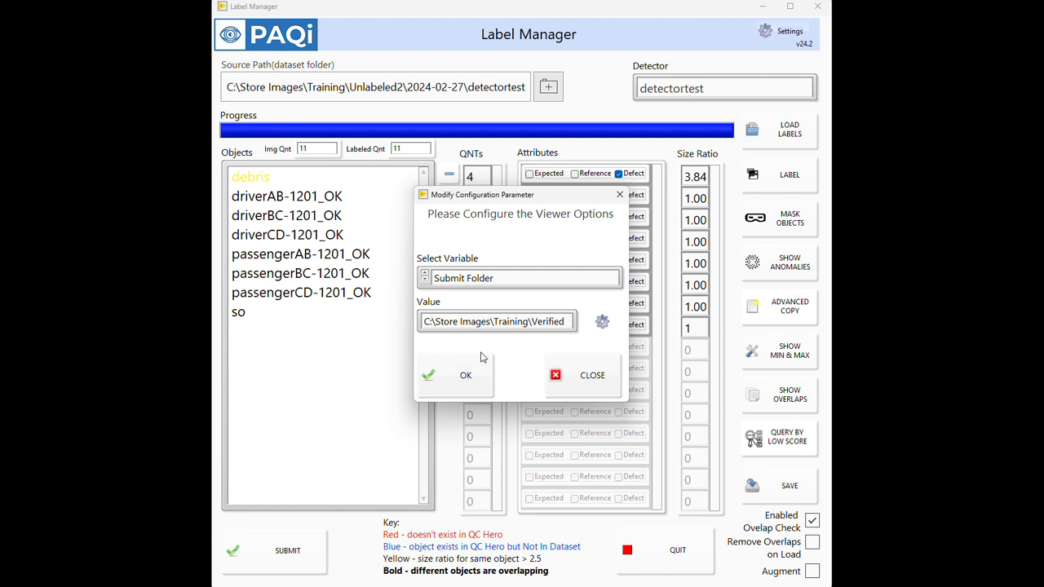
# Step: Read the full path of the Local Folder variable and close the viewer configuration settings
pyautogui.click(488, 277)
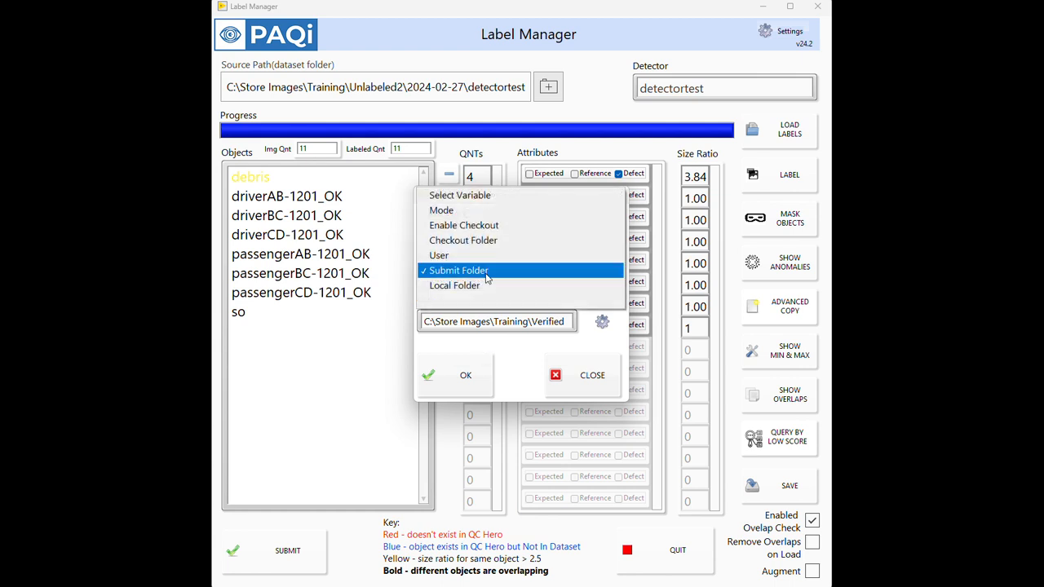
pyautogui.click(486, 285)
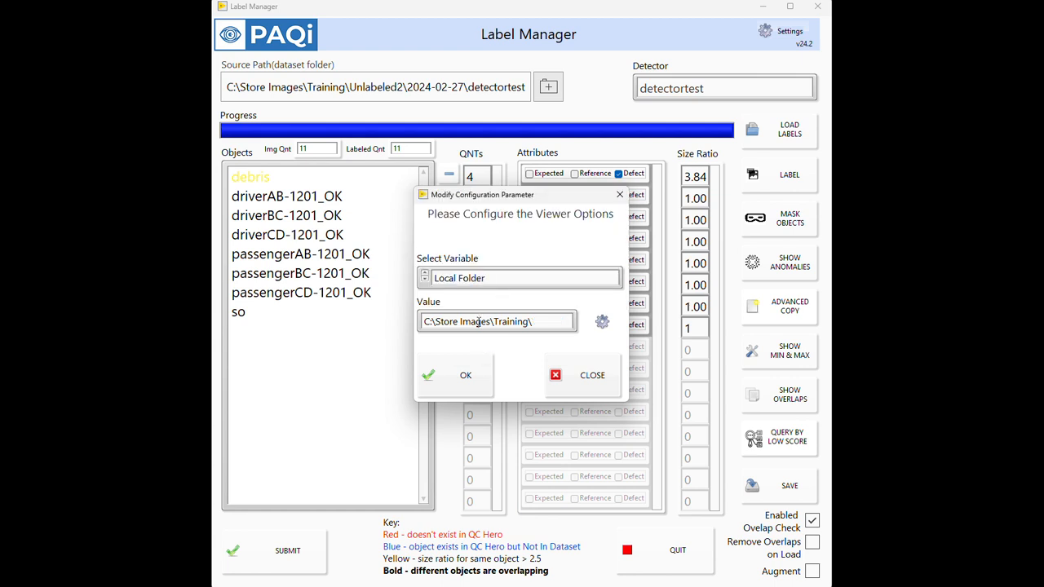
pyautogui.moveTo(478, 321); pyautogui.dragTo(564, 324)
pyautogui.press('Right')
pyautogui.press('Right')
pyautogui.press('Right')
pyautogui.press('End')
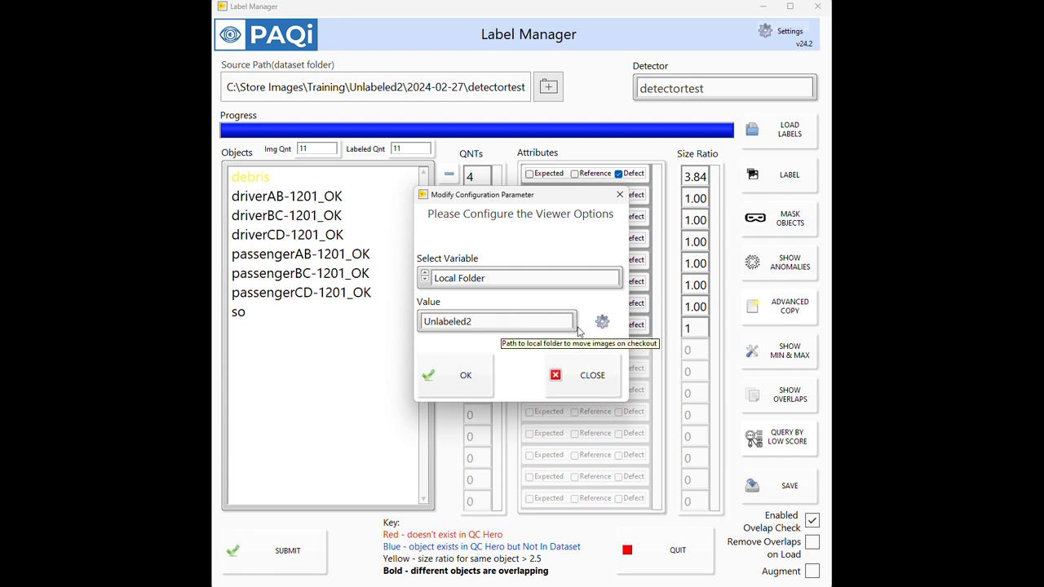
pyautogui.press('Left')
pyautogui.press('Left')
pyautogui.press('Left')
pyautogui.press('Left')
pyautogui.press('Left')
pyautogui.press('Left')
pyautogui.press('Left')
pyautogui.press('Left')
pyautogui.press('Left')
pyautogui.press('Left')
pyautogui.press('Left')
pyautogui.press('Left')
pyautogui.press('Left')
pyautogui.press('Left')
pyautogui.press('Left')
pyautogui.press('Left')
pyautogui.press('Left')
pyautogui.press('Left')
pyautogui.press('Left')
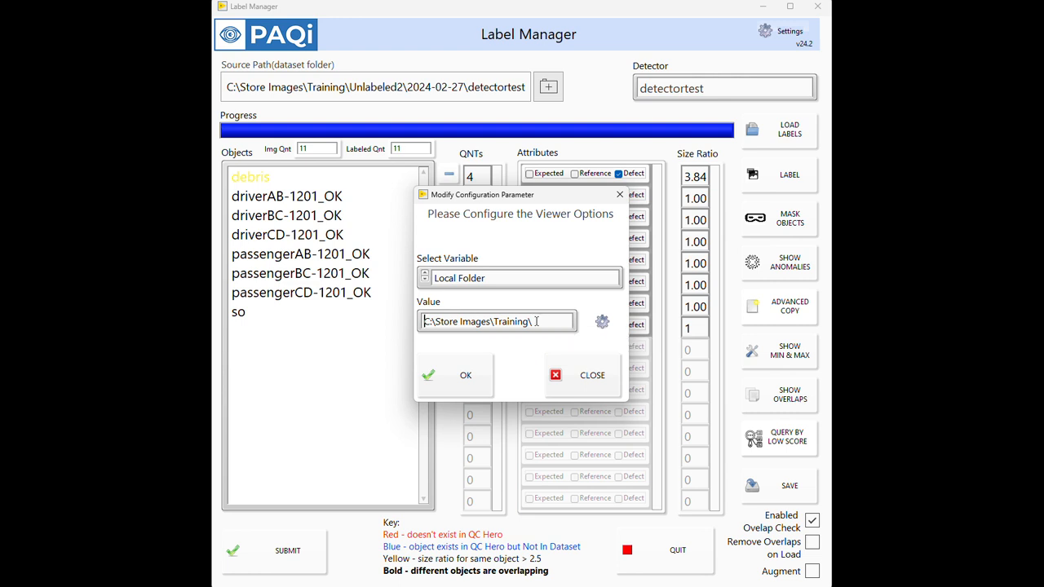
pyautogui.click(574, 374)
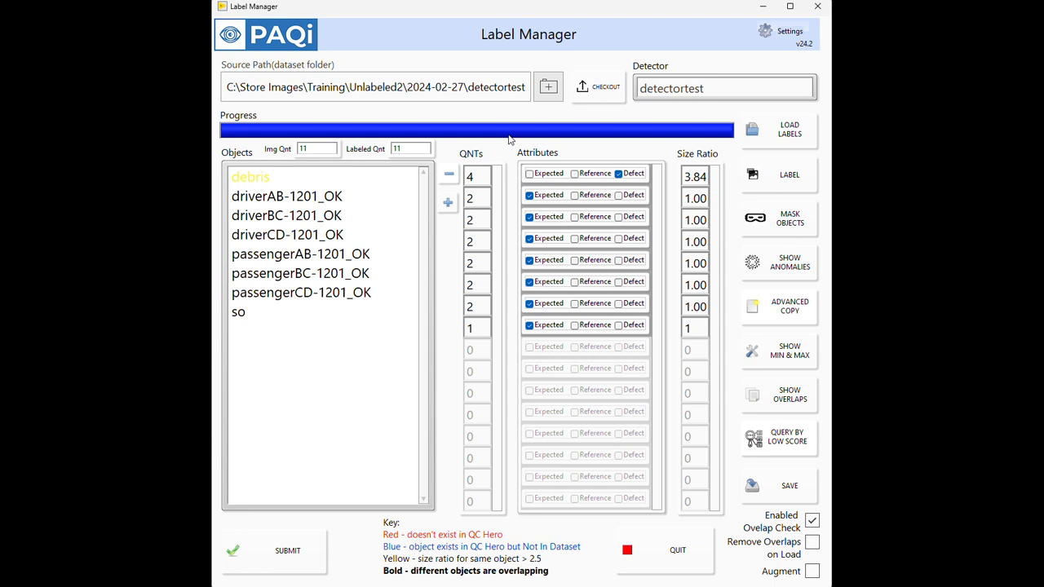
# Step: Set the dataset source path to the folder C:\Store Images\PB3\1-31-2024\Images\1200
pyautogui.click(549, 90)
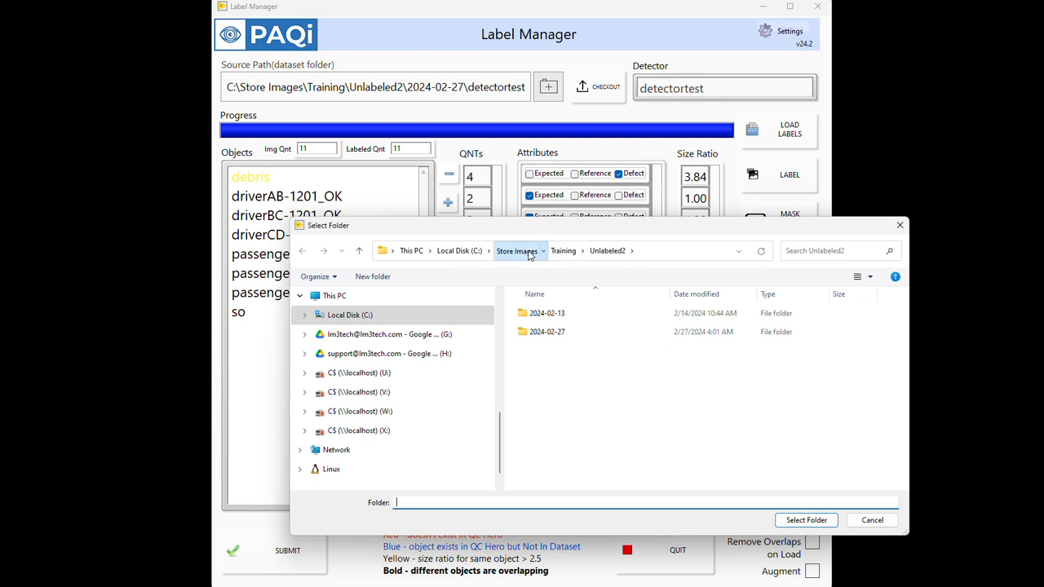
pyautogui.click(526, 253)
pyautogui.scroll(-5, 539, 408)
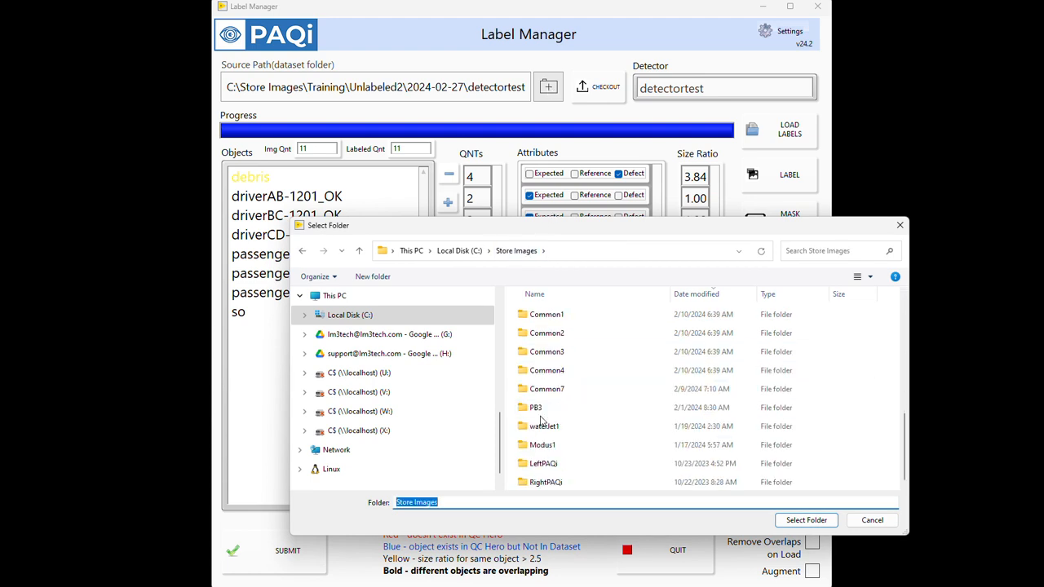
pyautogui.doubleClick(541, 410)
pyautogui.click(551, 319)
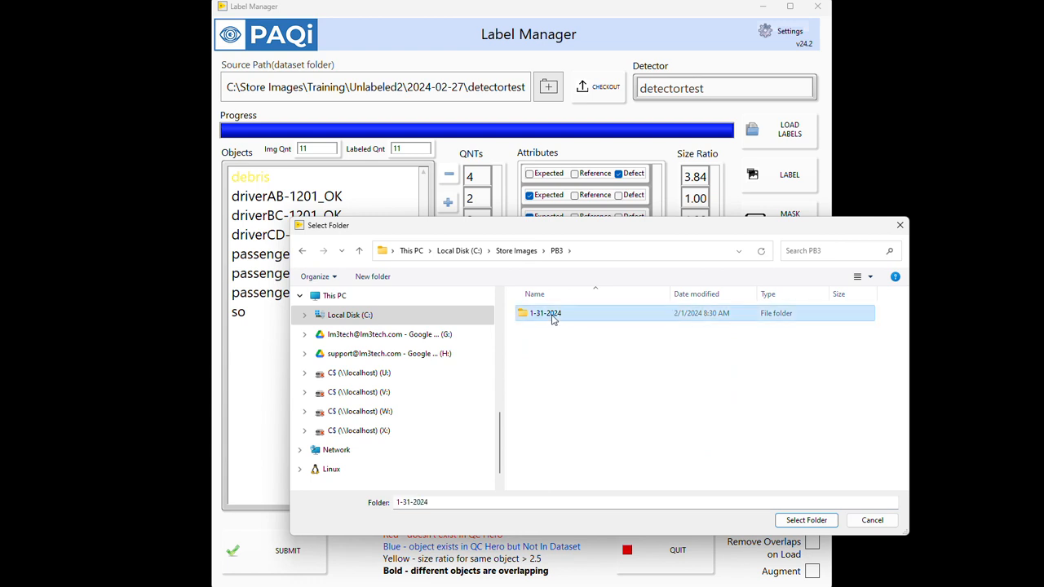
pyautogui.doubleClick(551, 319)
pyautogui.doubleClick(551, 319)
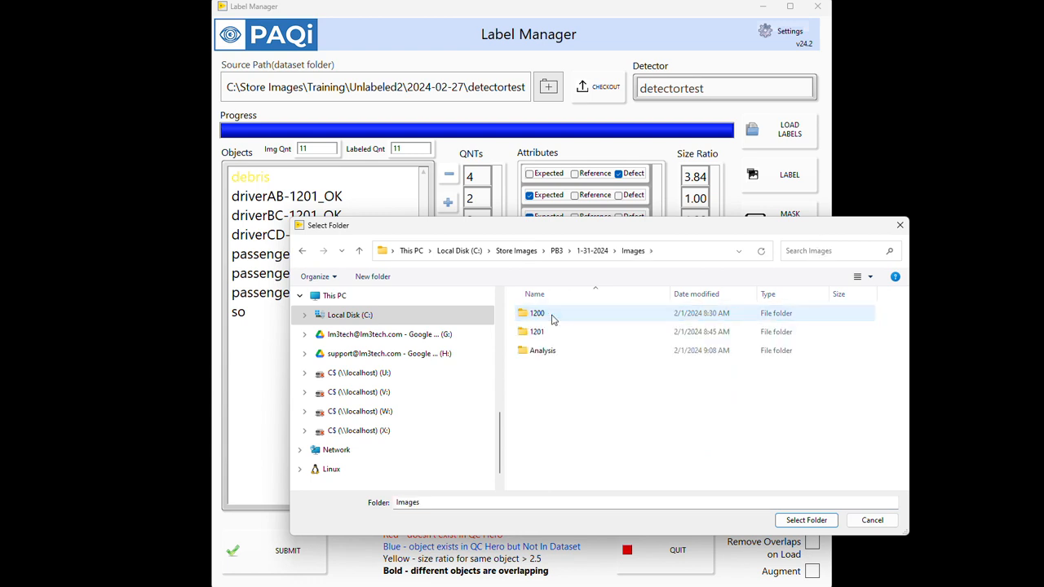
pyautogui.click(551, 319)
pyautogui.doubleClick(551, 319)
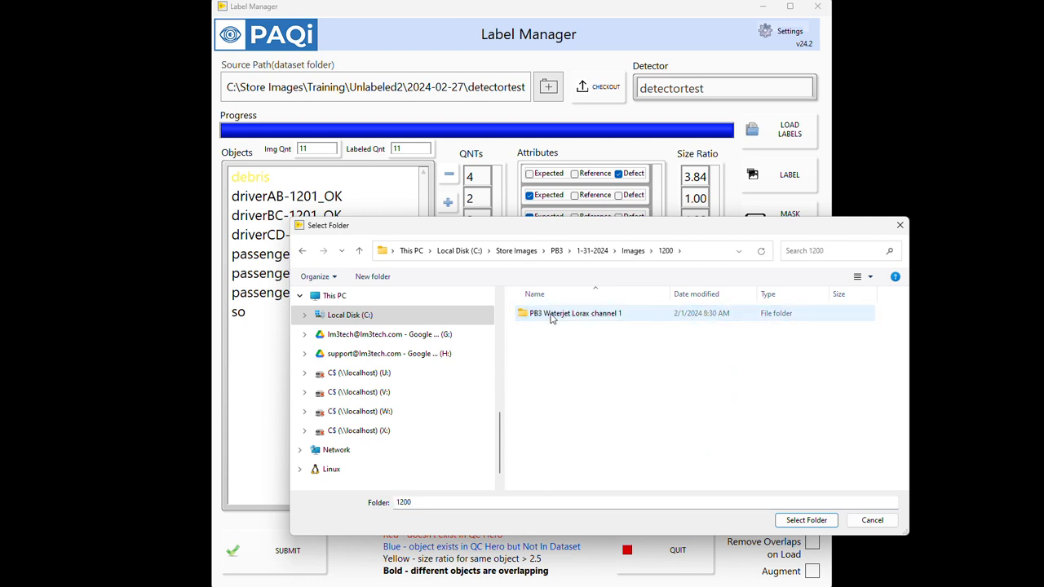
pyautogui.click(814, 524)
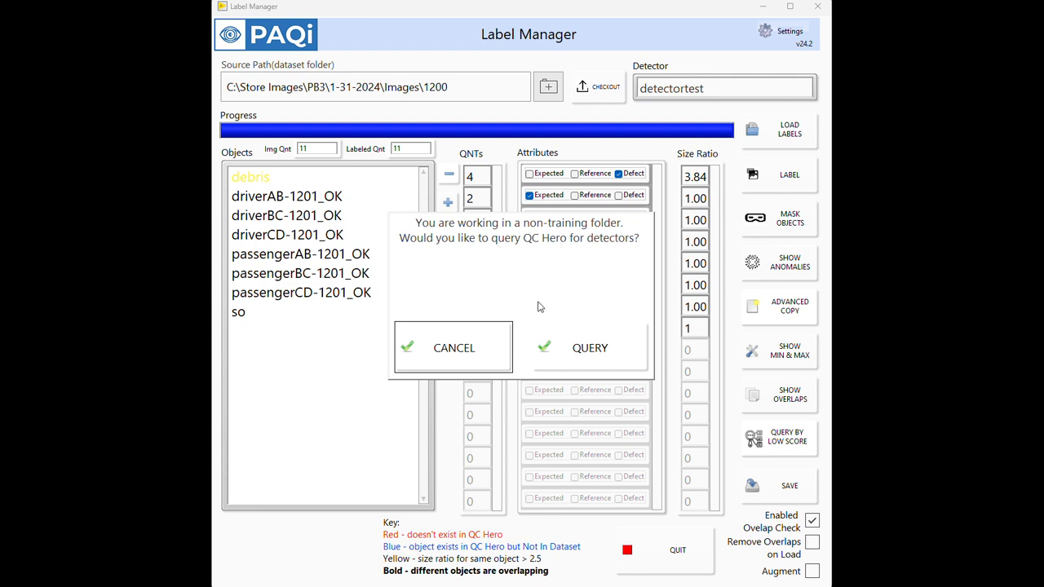
# Step: Query QC Hero for detectors and choose the clips detector for the selected folder
pyautogui.click(568, 360)
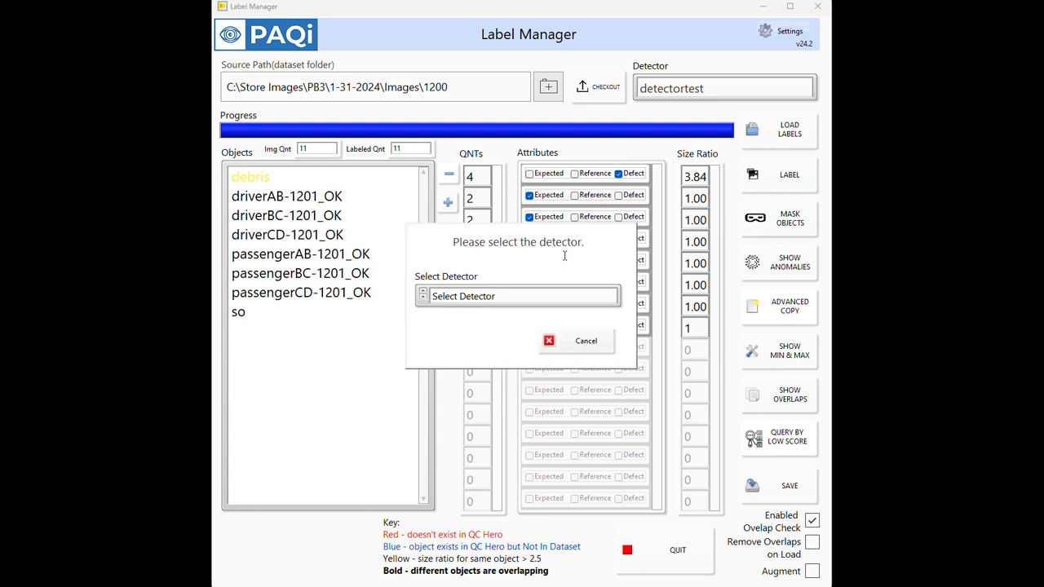
pyautogui.click(546, 296)
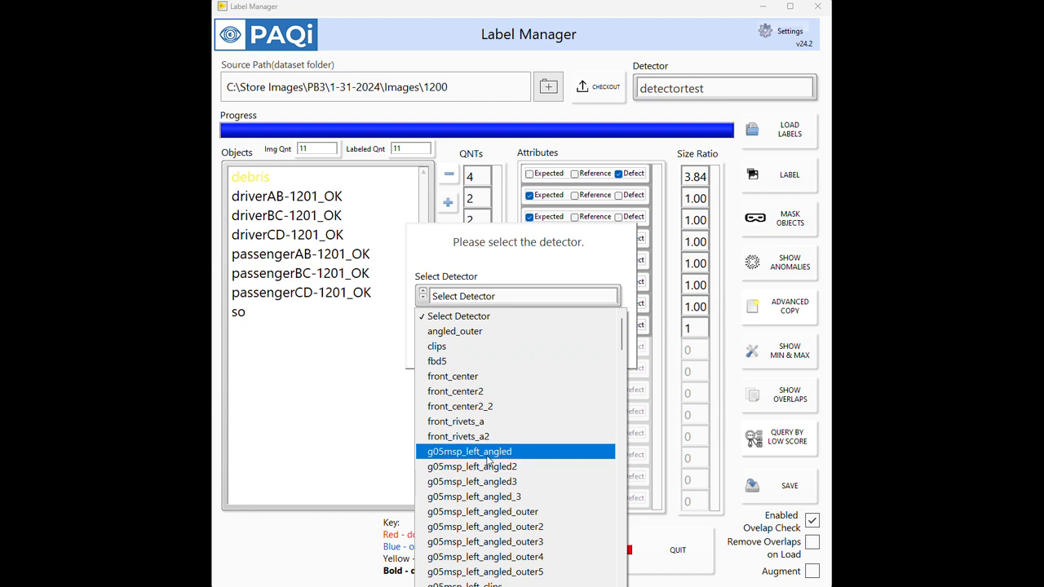
pyautogui.click(470, 351)
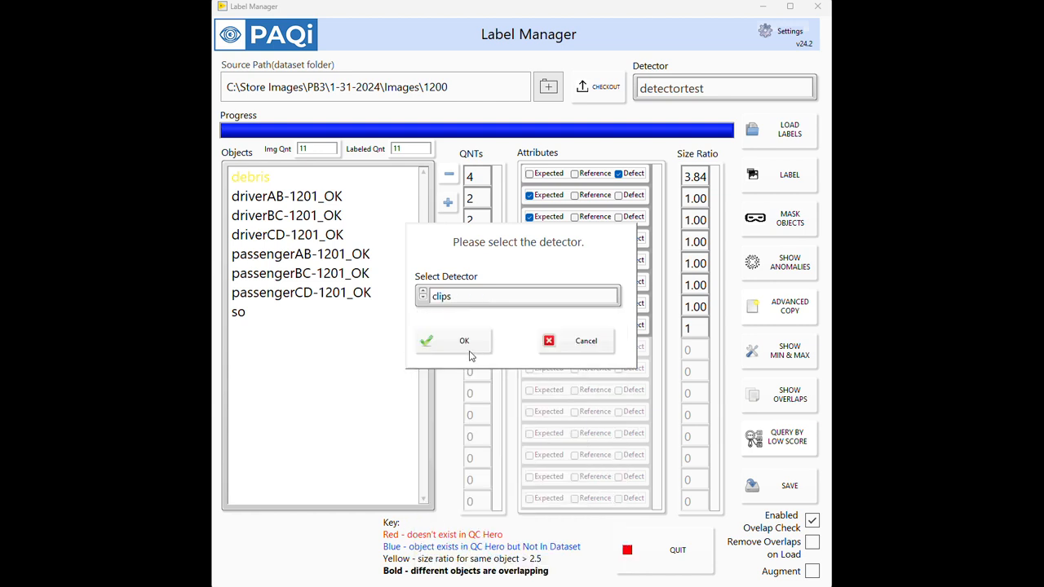
pyautogui.click(470, 352)
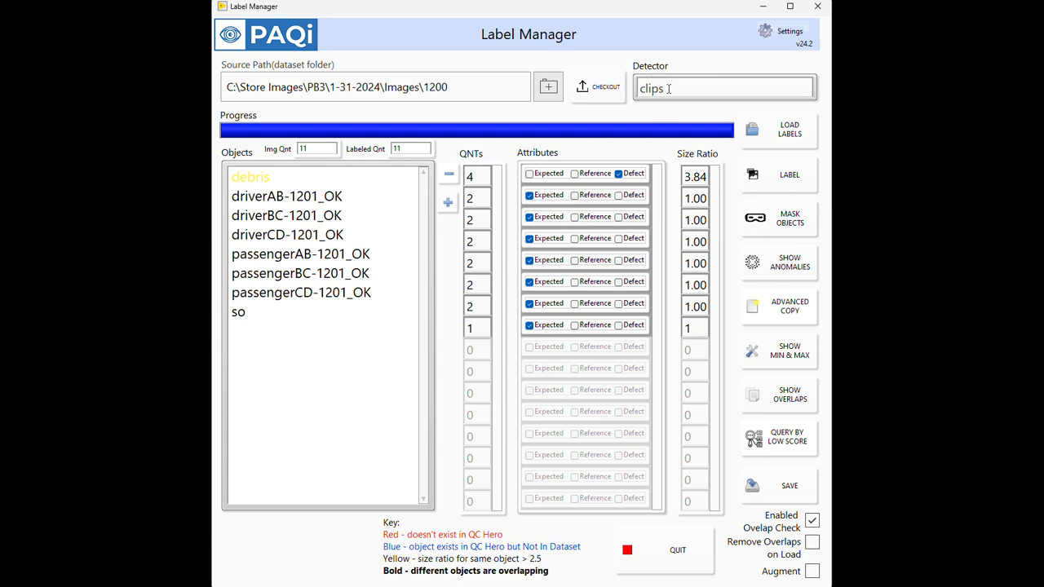
# Step: Change the detector name to clips2 and open the dataset's images for labeling
pyautogui.doubleClick(666, 90)
pyautogui.click(669, 91)
pyautogui.write('2')
pyautogui.click(762, 176)
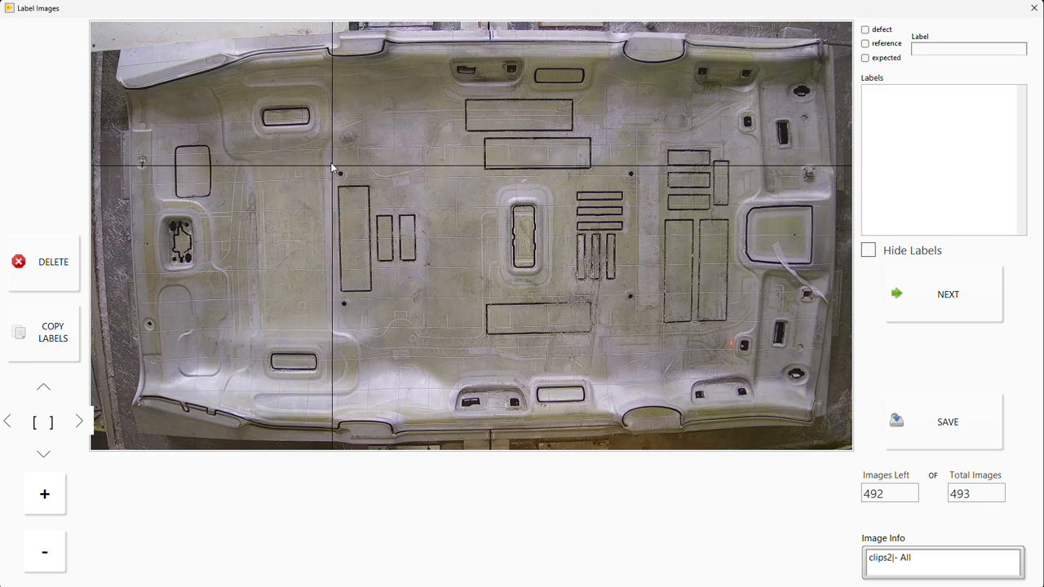
# Step: Box the small hole just above the tall rectangle left of the panel's center and label it hole, expected, quantity 1
pyautogui.moveTo(332, 165); pyautogui.dragTo(351, 182)
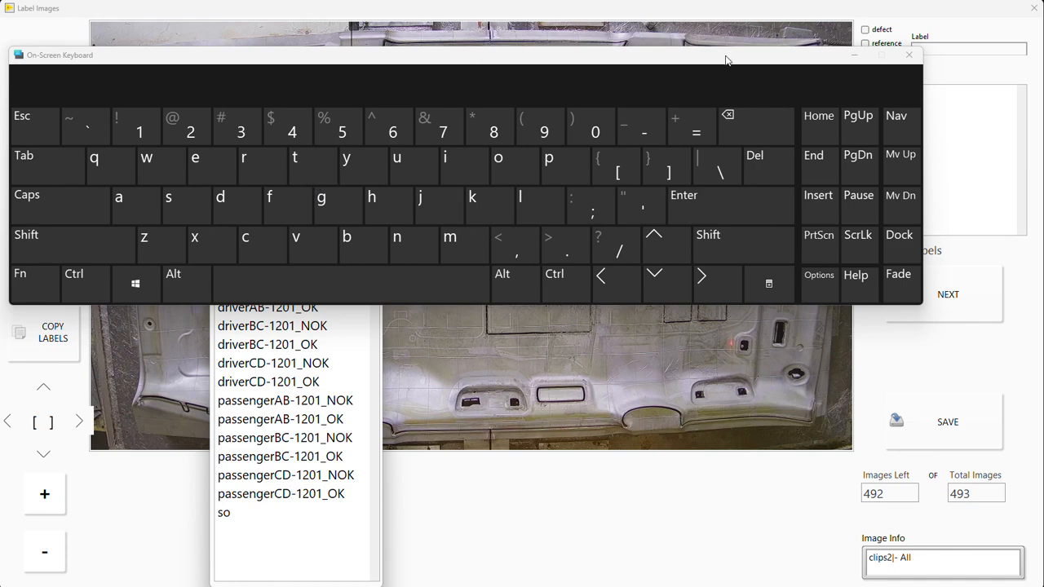
pyautogui.click(909, 55)
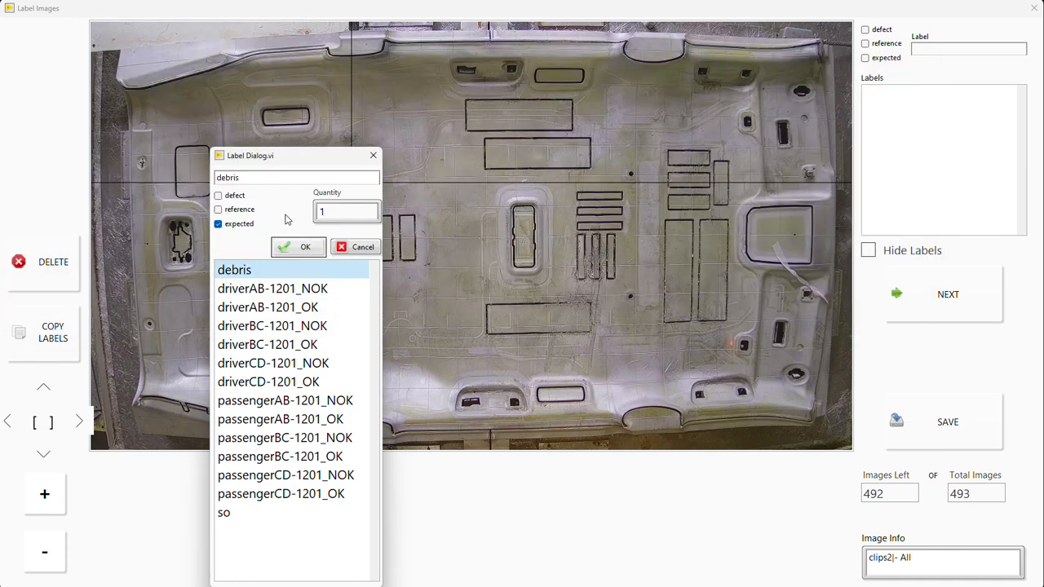
pyautogui.click(267, 180)
pyautogui.press('BackSpace')
pyautogui.press('BackSpace')
pyautogui.press('BackSpace')
pyautogui.press('BackSpace')
pyautogui.press('BackSpace')
pyautogui.press('BackSpace')
pyautogui.write('hole')
pyautogui.click(306, 248)
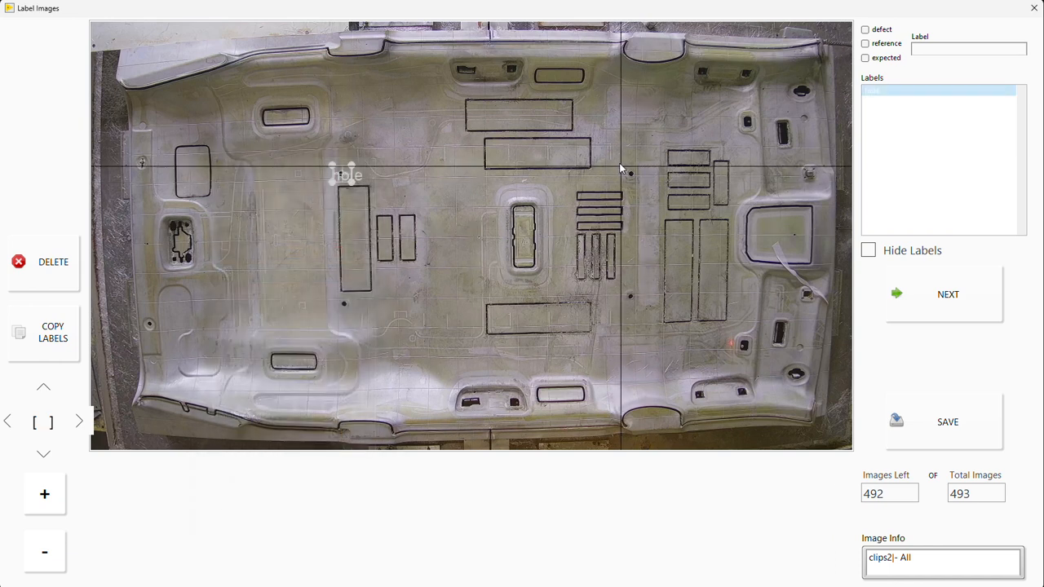
# Step: Box the small hole right of the panel's center, level with the first, and label it hole, expected, quantity 1
pyautogui.moveTo(628, 169); pyautogui.dragTo(637, 178)
pyautogui.click(594, 246)
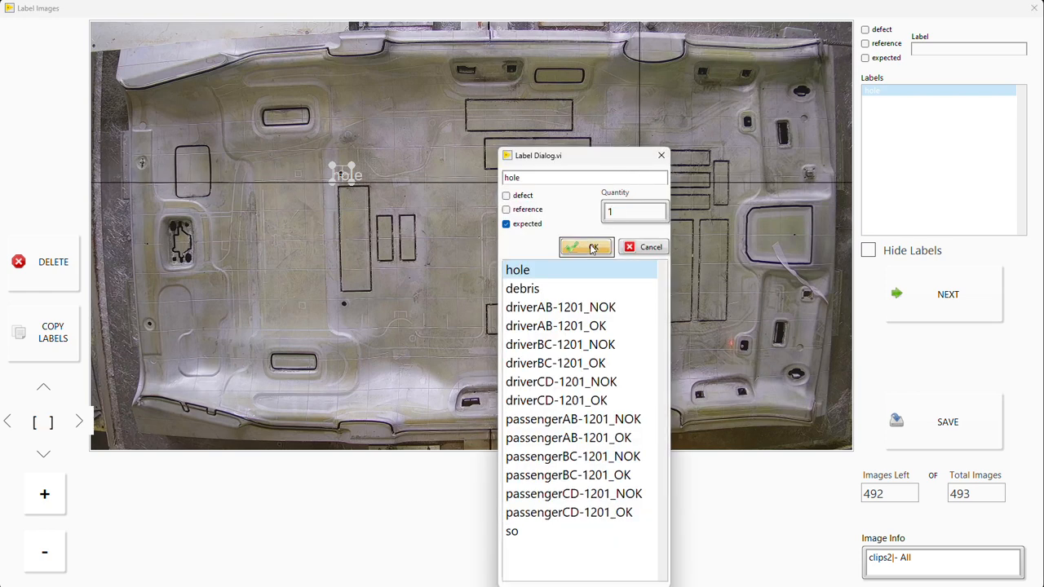
# Step: Duplicate the hole label above the tall rectangle and place the copy on the small hole just below that rectangle
pyautogui.click(337, 173)
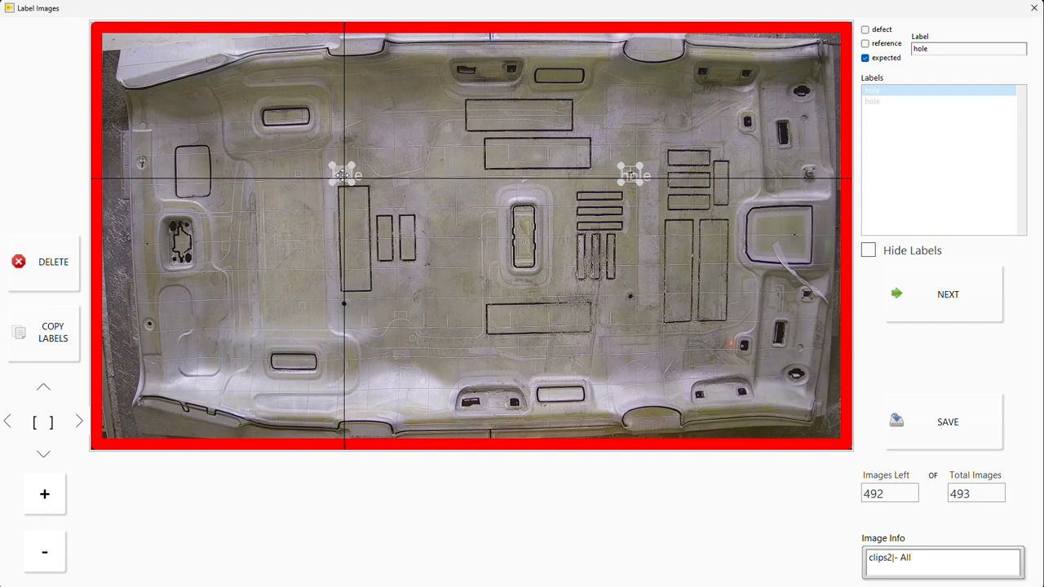
pyautogui.hotkey('ctrl', 'v')
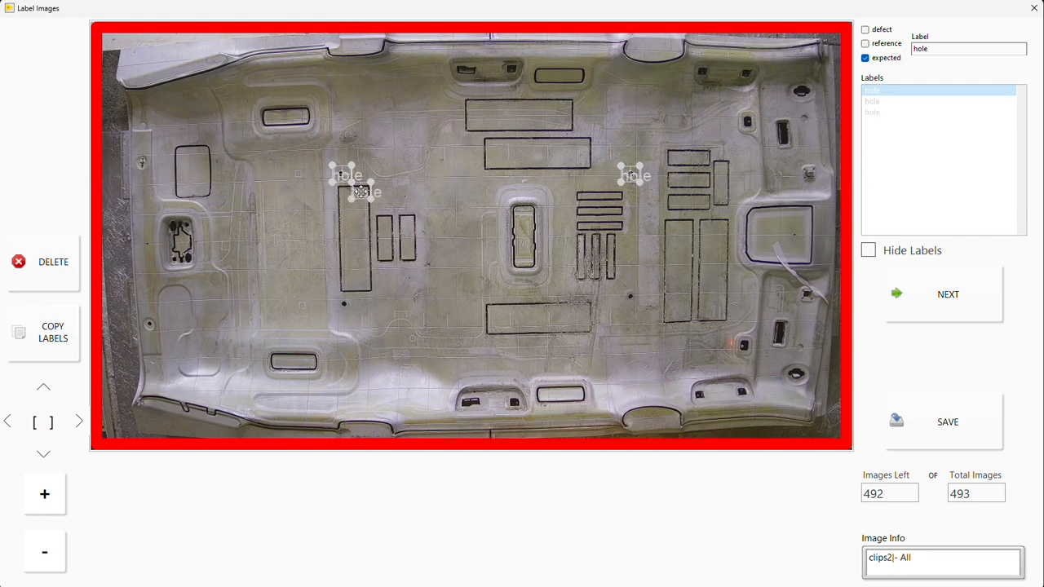
pyautogui.moveTo(361, 192); pyautogui.dragTo(343, 305)
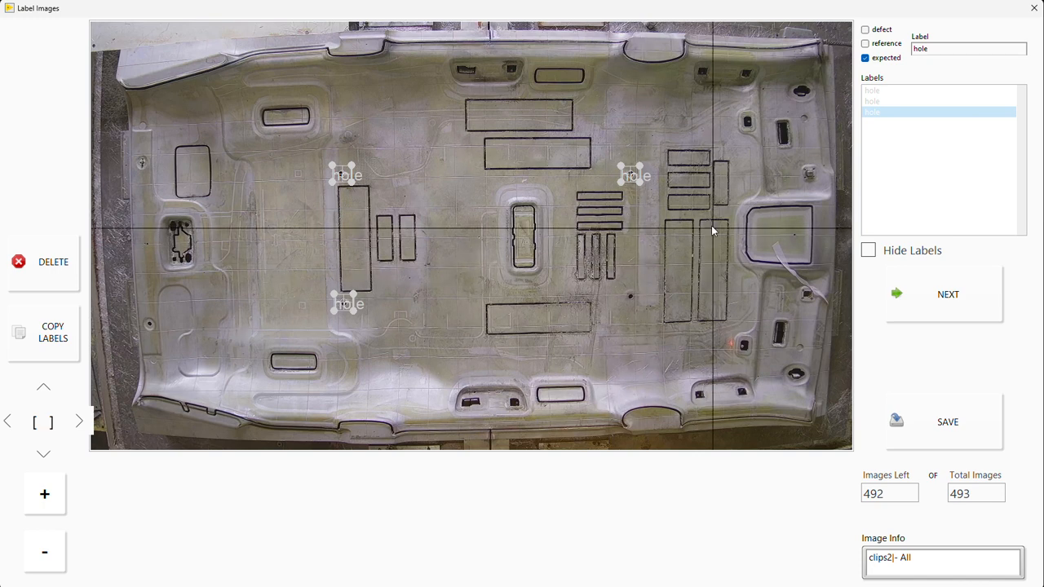
# Step: Box the loose strip below the large rectangular opening near the panel's right end, label it debris, and advance to the second image
pyautogui.click(834, 310)
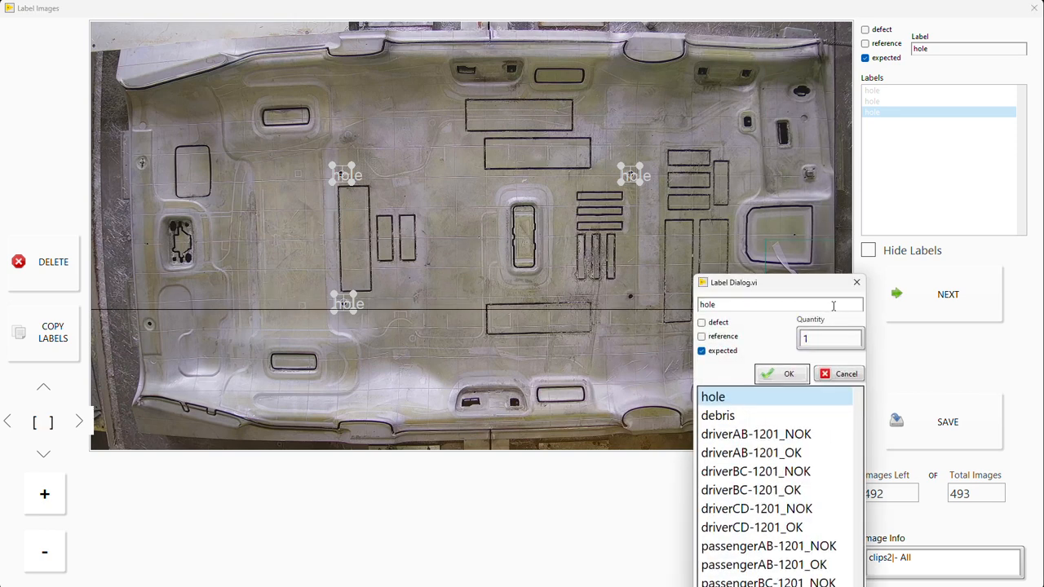
pyautogui.click(752, 417)
pyautogui.click(771, 375)
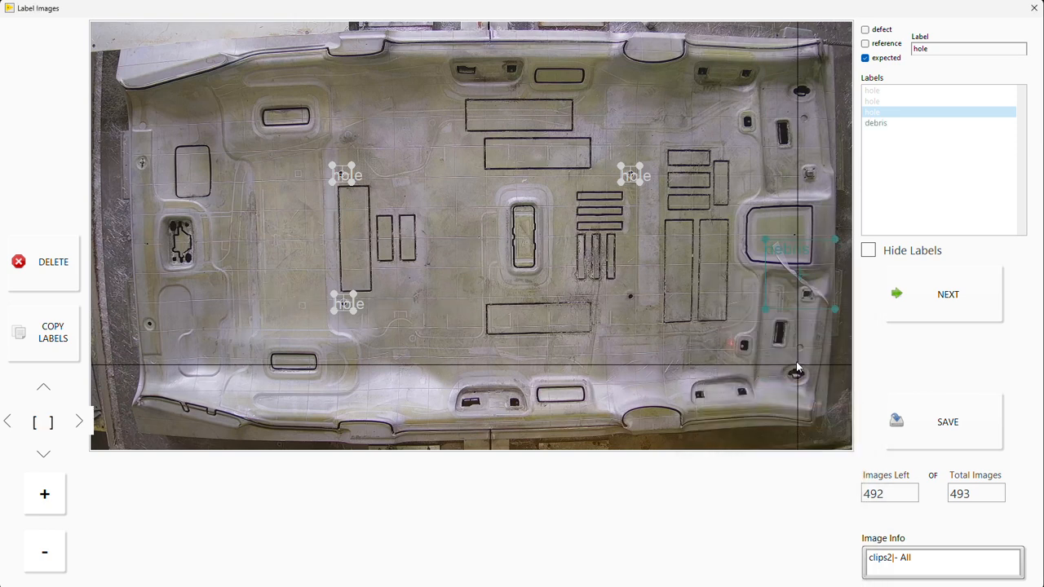
pyautogui.press('Right')
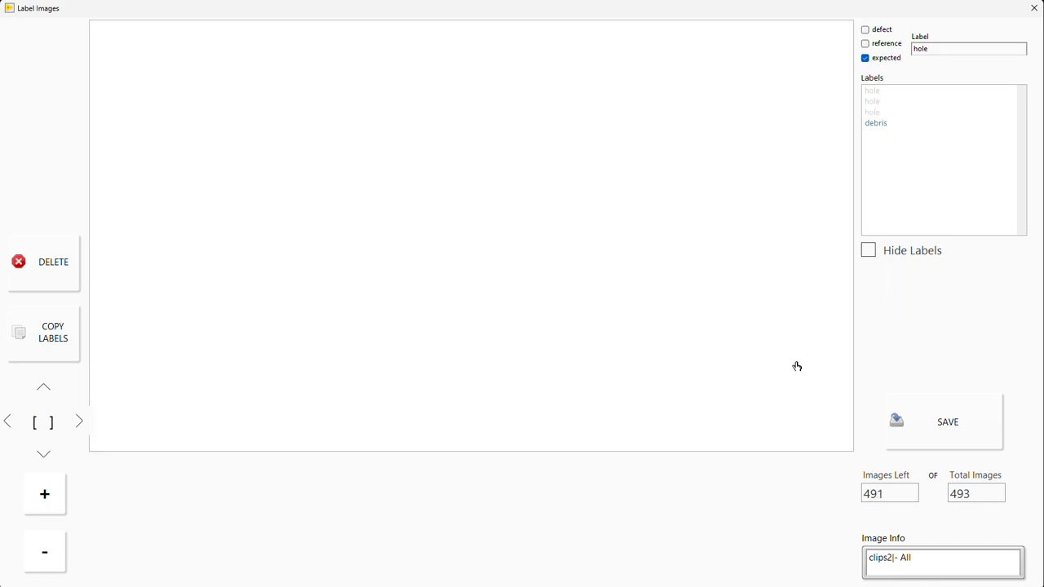
# Step: Switch back and forth between the first and second images to check whether the first one still shows its labels
pyautogui.press('Left')
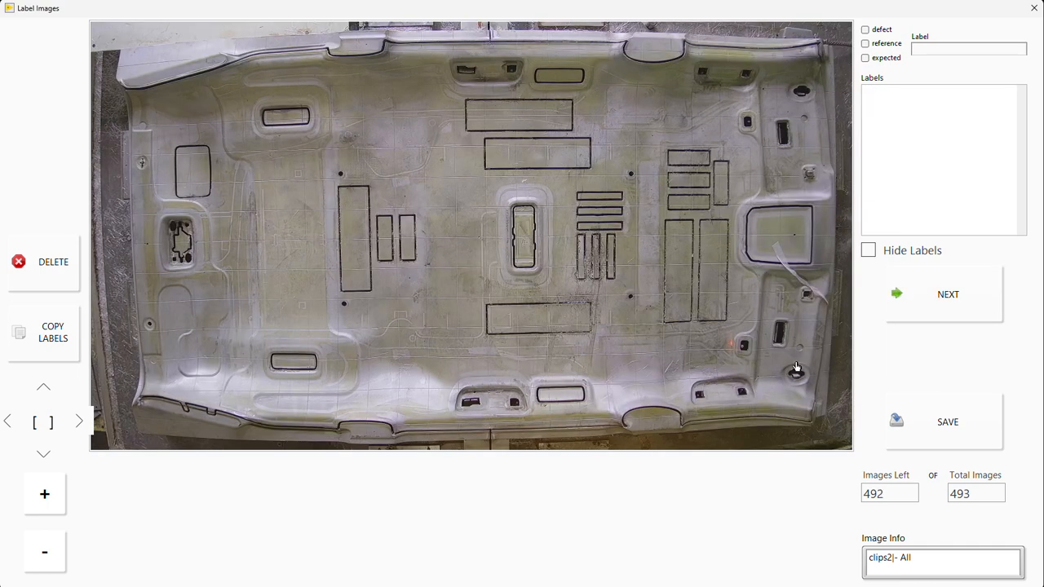
pyautogui.press('Right')
pyautogui.press('Left')
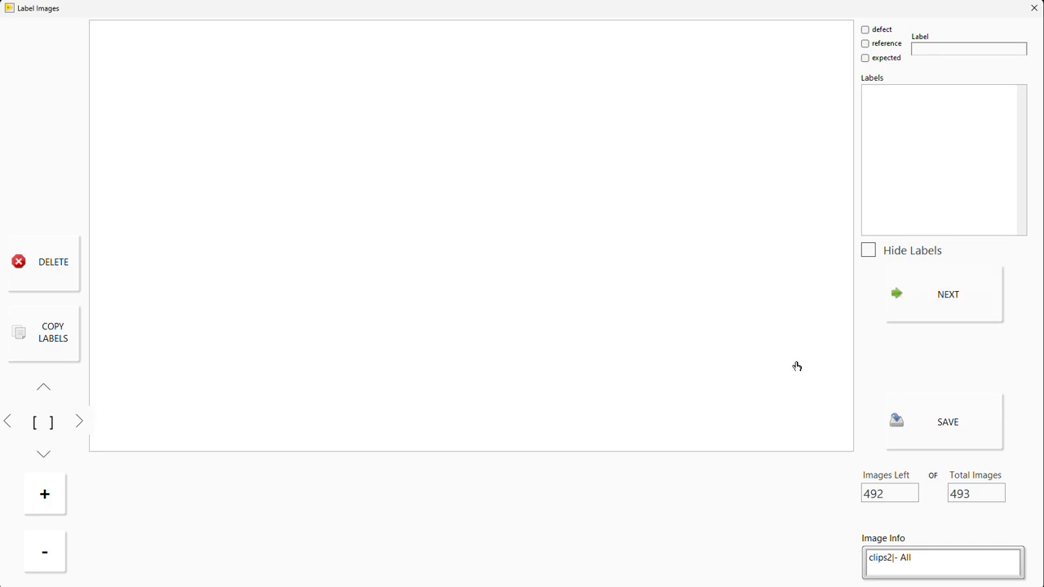
pyautogui.press('Right')
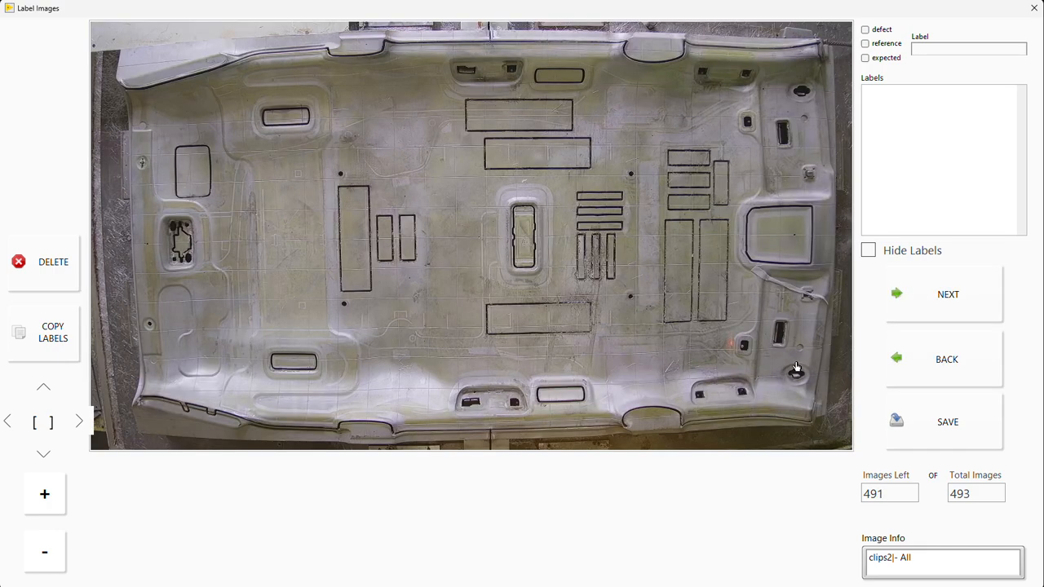
pyautogui.press('Left')
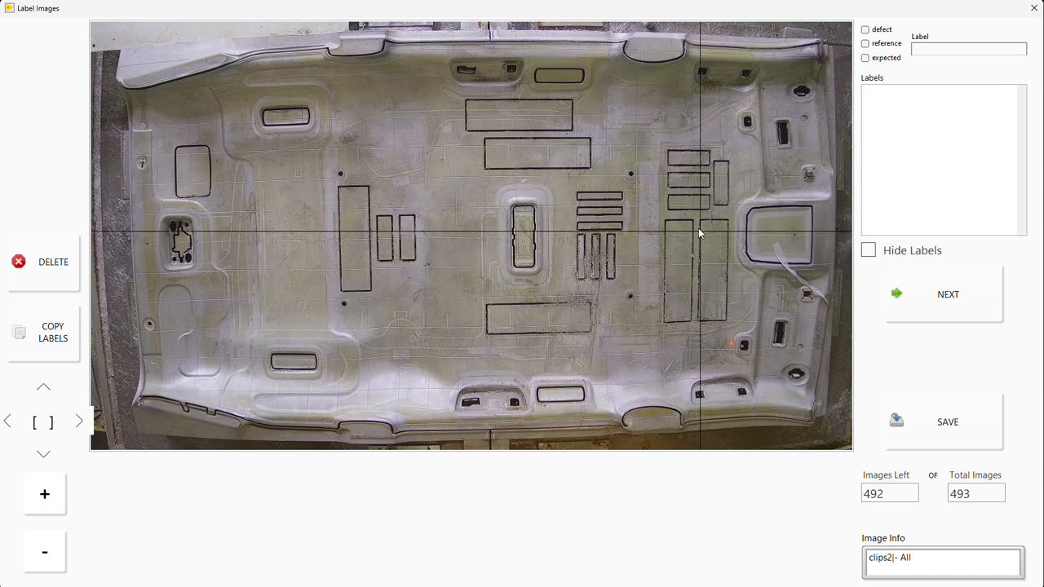
# Step: Save the first image and advance through the following images of the clips2 set
pyautogui.click(947, 429)
pyautogui.click(963, 321)
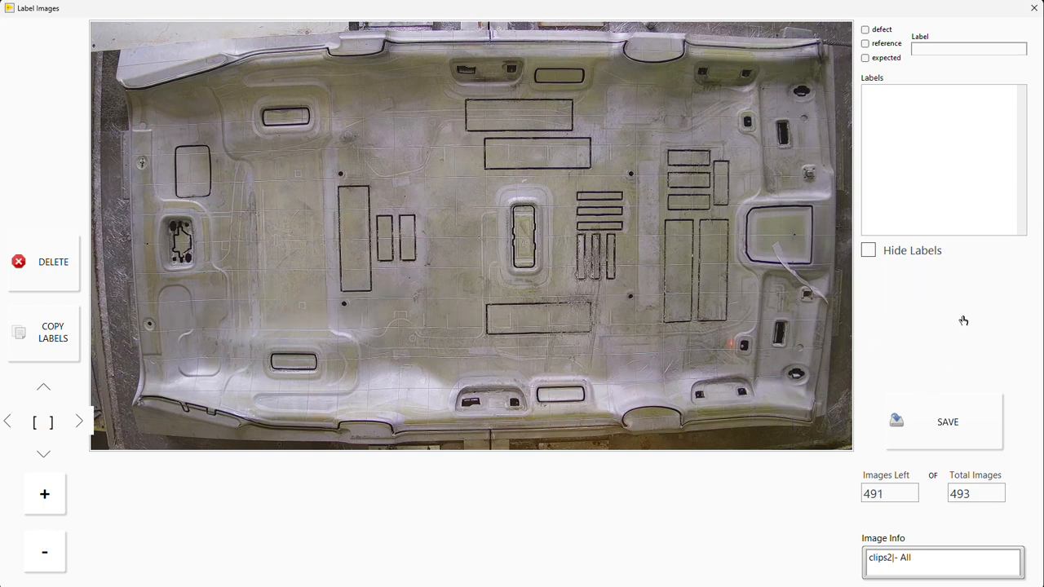
pyautogui.click(963, 321)
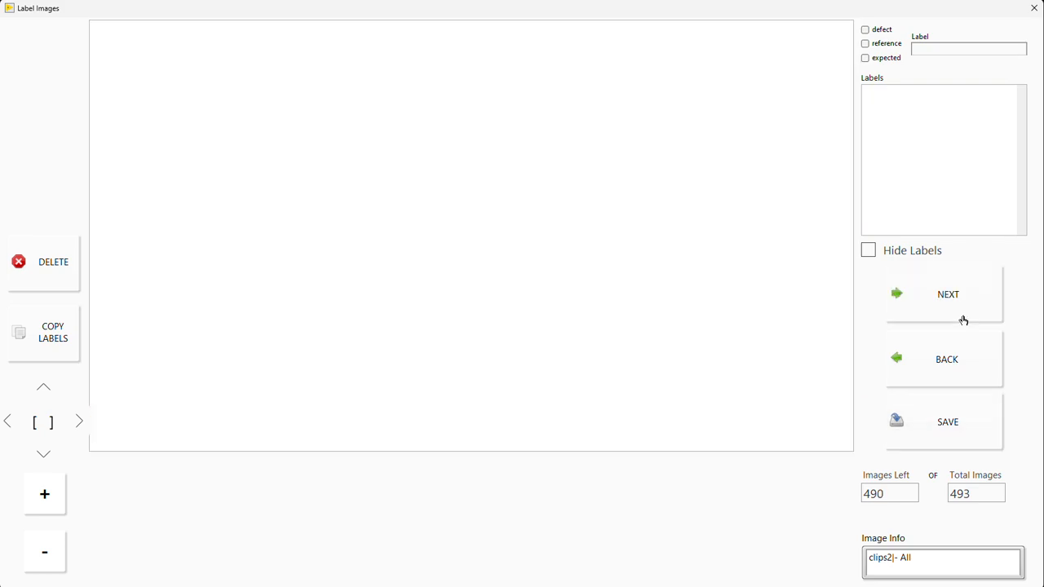
pyautogui.click(964, 321)
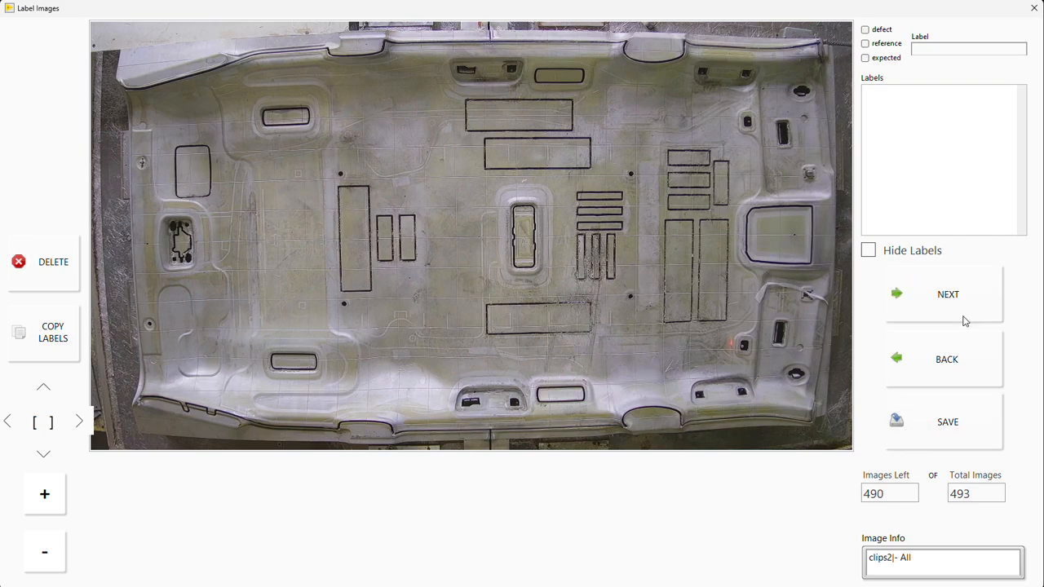
pyautogui.click(963, 322)
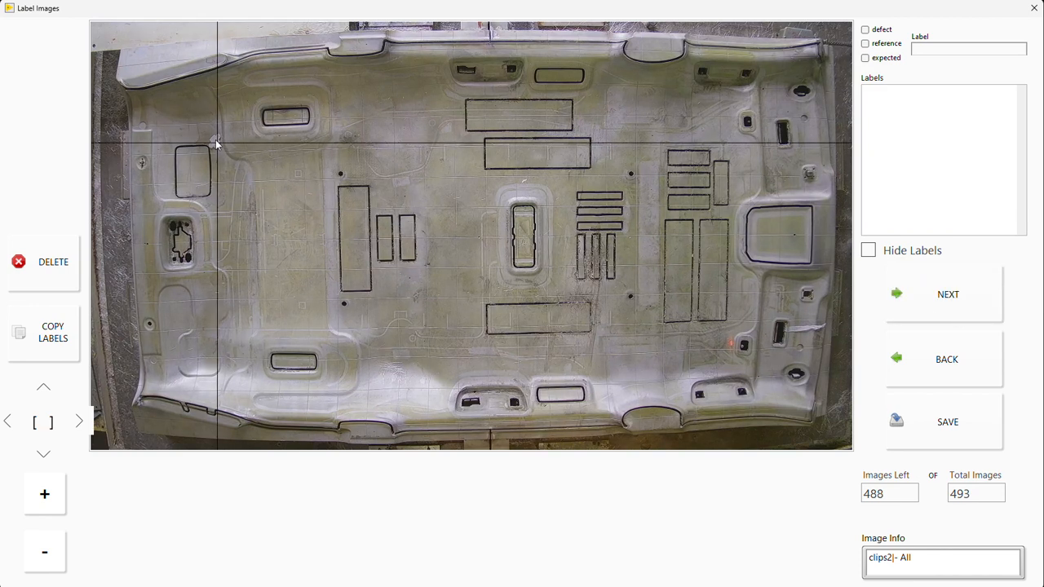
pyautogui.click(930, 337)
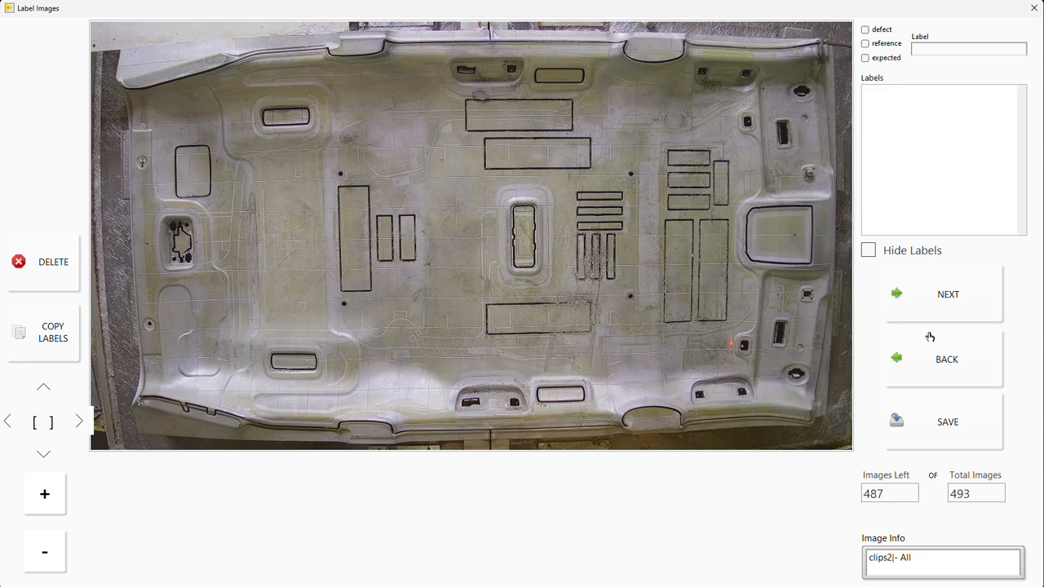
# Step: Save five successive images without adding labels and close the labeling window
pyautogui.hotkey('ctrl', 's')
pyautogui.hotkey('ctrl', 's')
pyautogui.hotkey('ctrl', 's')
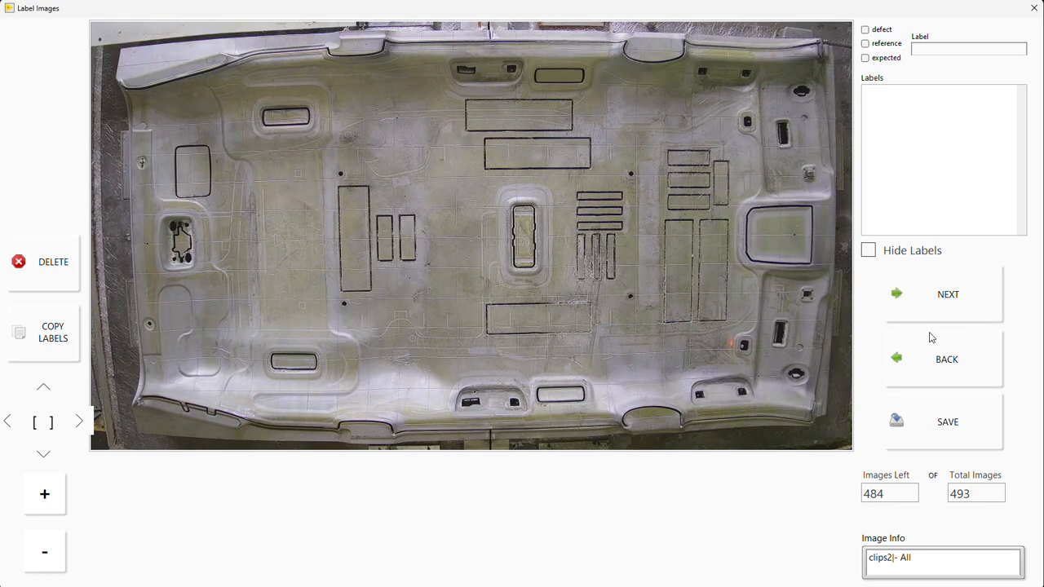
pyautogui.hotkey('ctrl', 's')
pyautogui.hotkey('ctrl', 's')
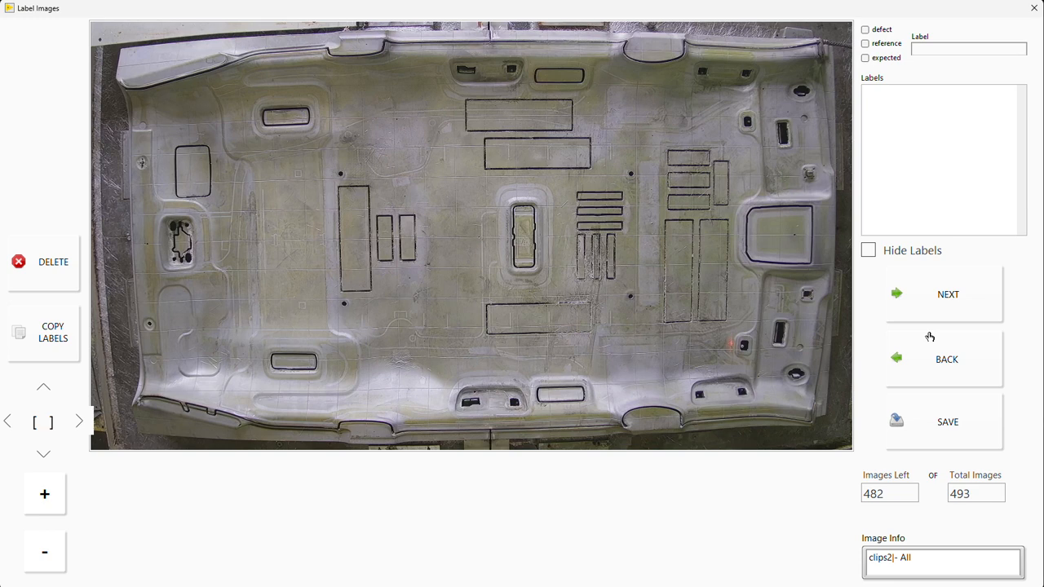
pyautogui.click(1033, 10)
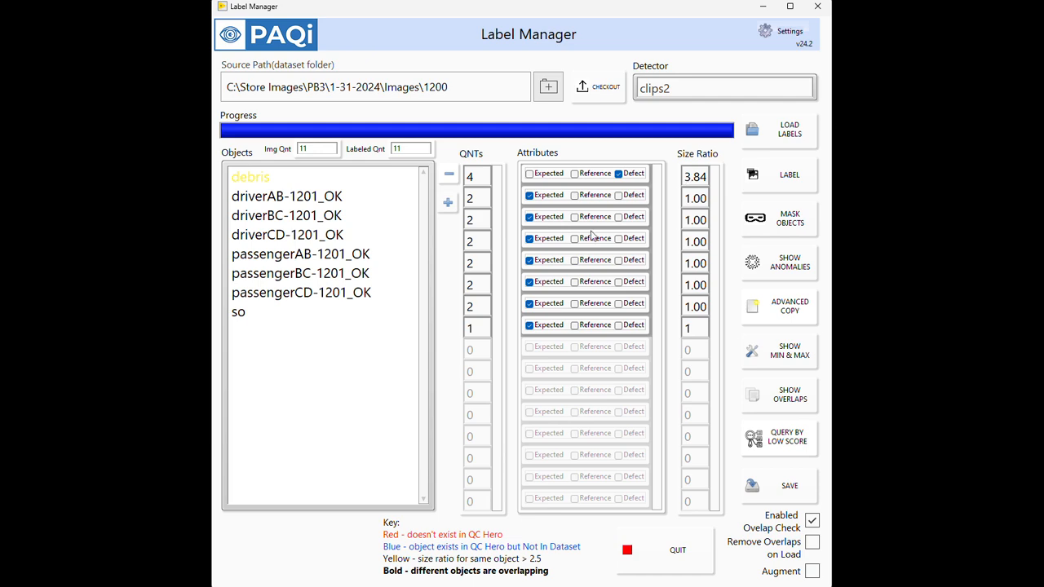
# Step: Set the source path to C:\Store Images\Training\Unlabeled2\2024-02-27\clips2 and load its labels
pyautogui.click(551, 92)
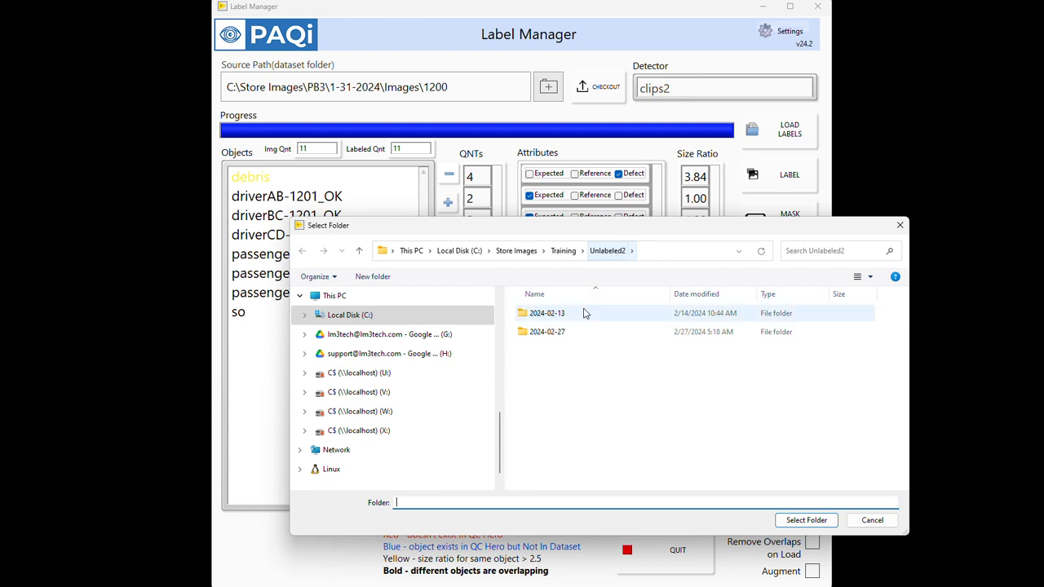
pyautogui.doubleClick(559, 334)
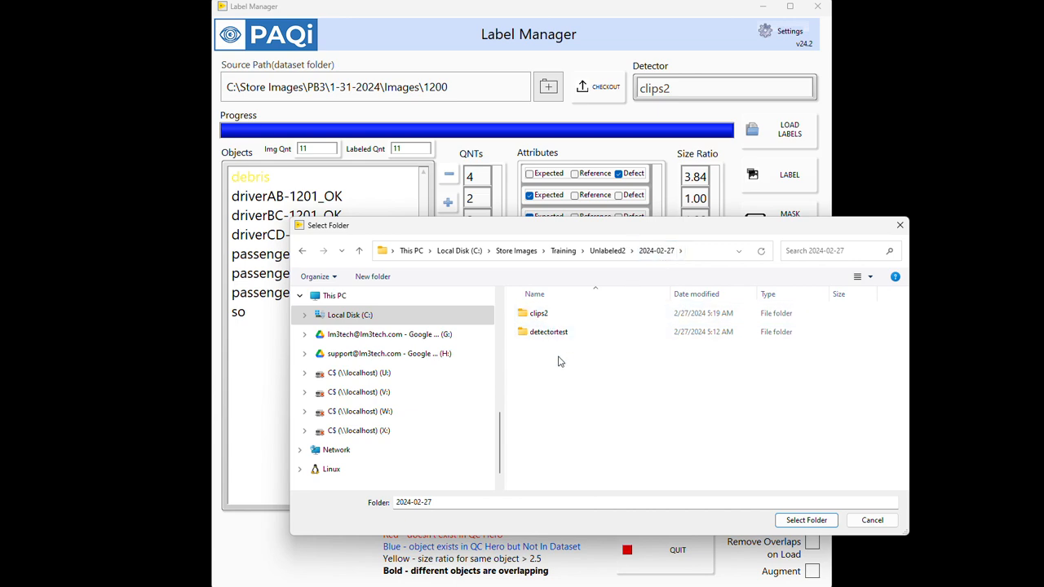
pyautogui.doubleClick(536, 315)
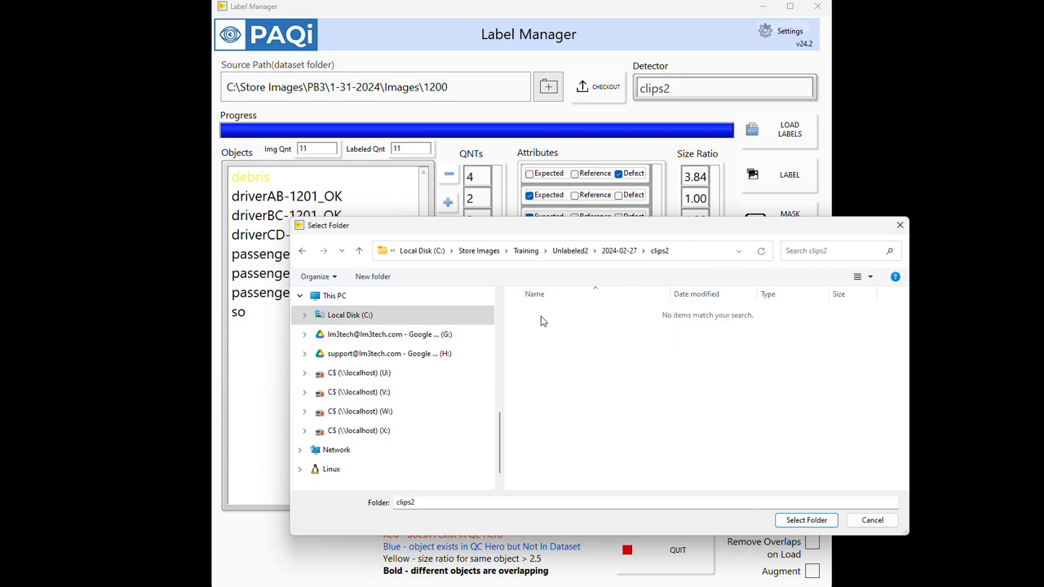
pyautogui.click(805, 520)
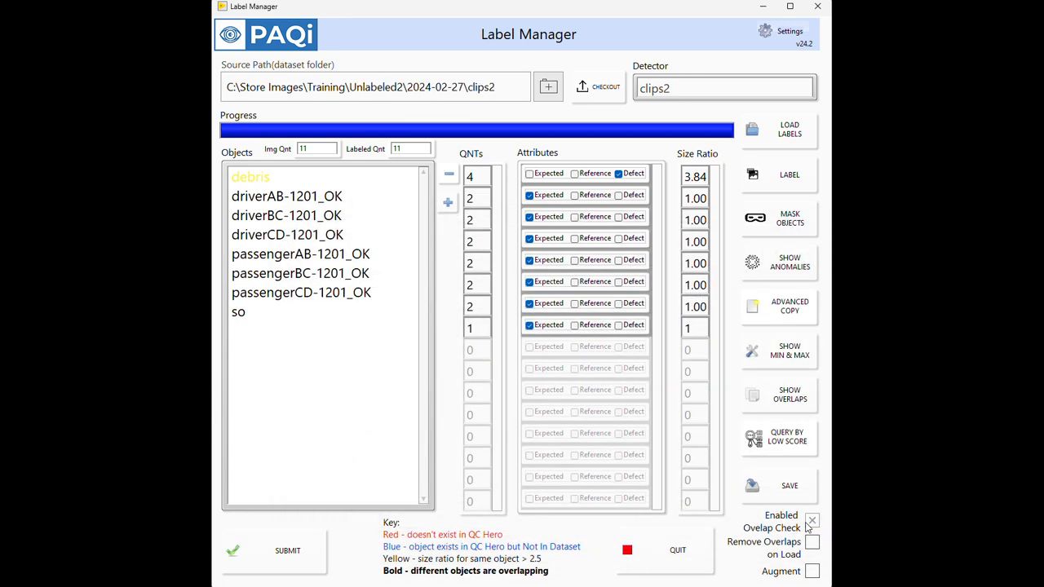
pyautogui.click(785, 143)
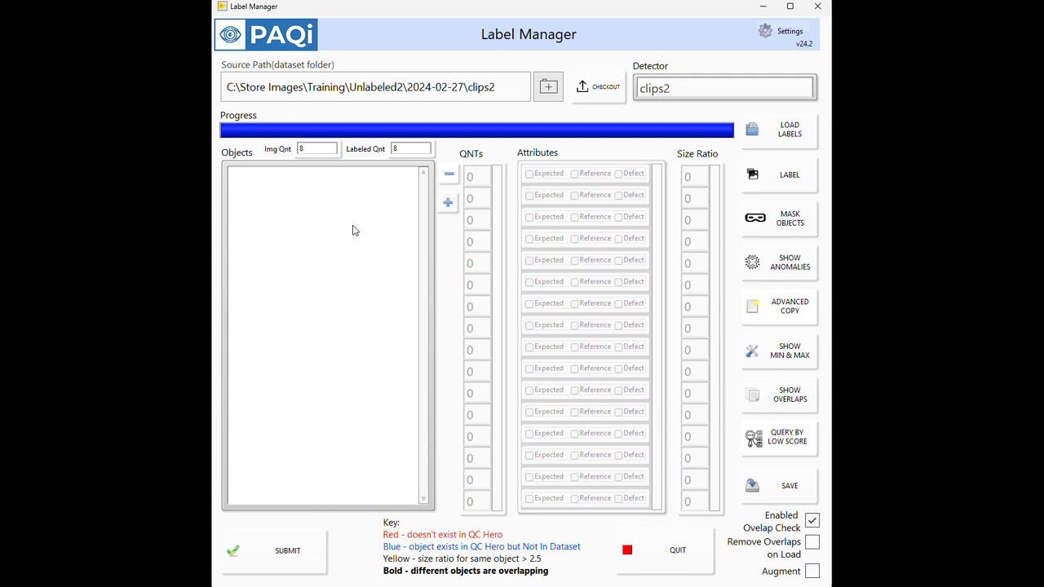
# Step: Open the loaded images for labeling, box the small hole above the tall rectangle, and label it holes, expected, quantity 1
pyautogui.click(789, 190)
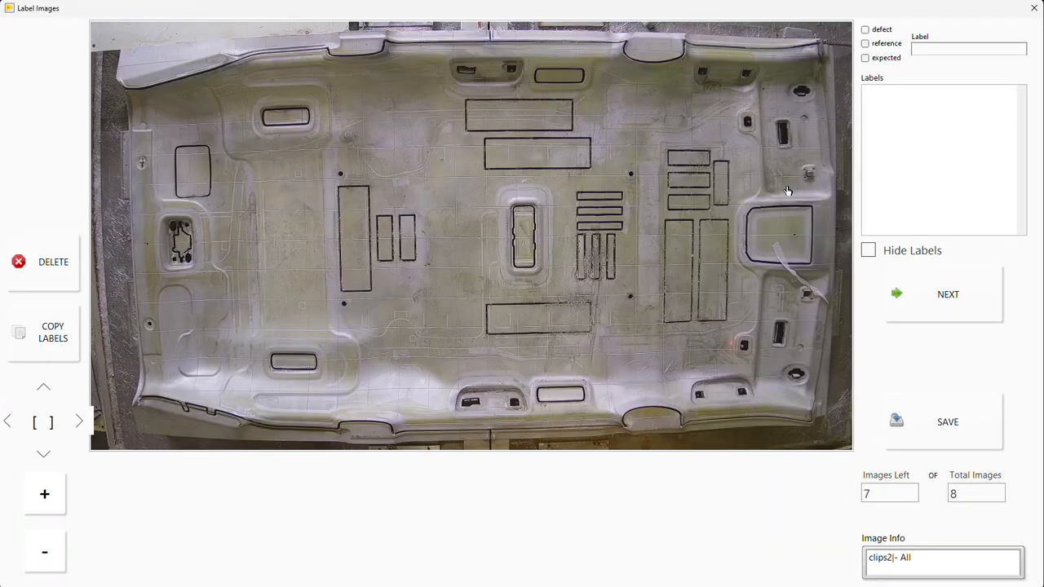
pyautogui.moveTo(328, 164); pyautogui.dragTo(351, 185)
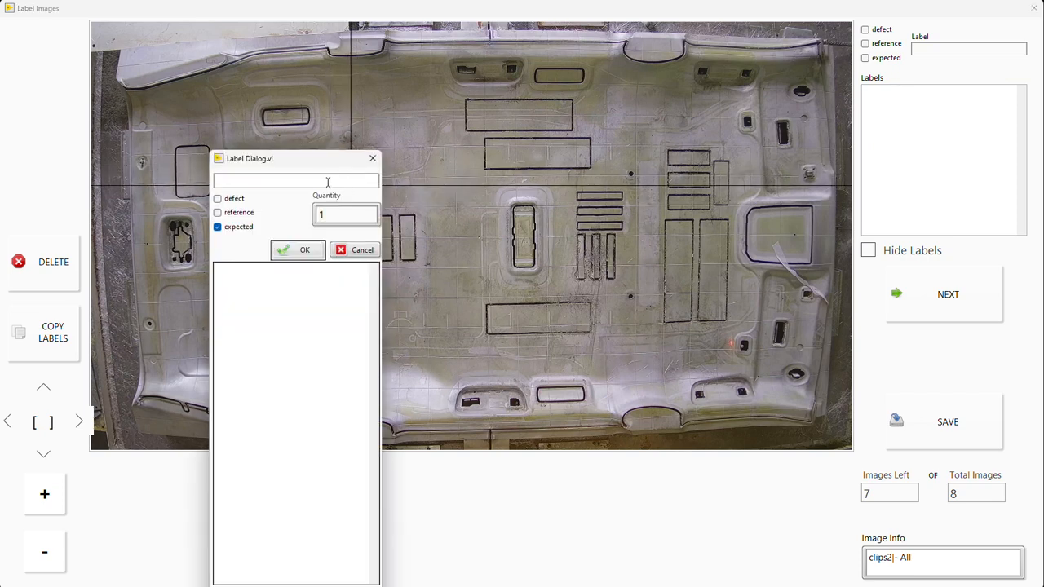
pyautogui.write('hole')
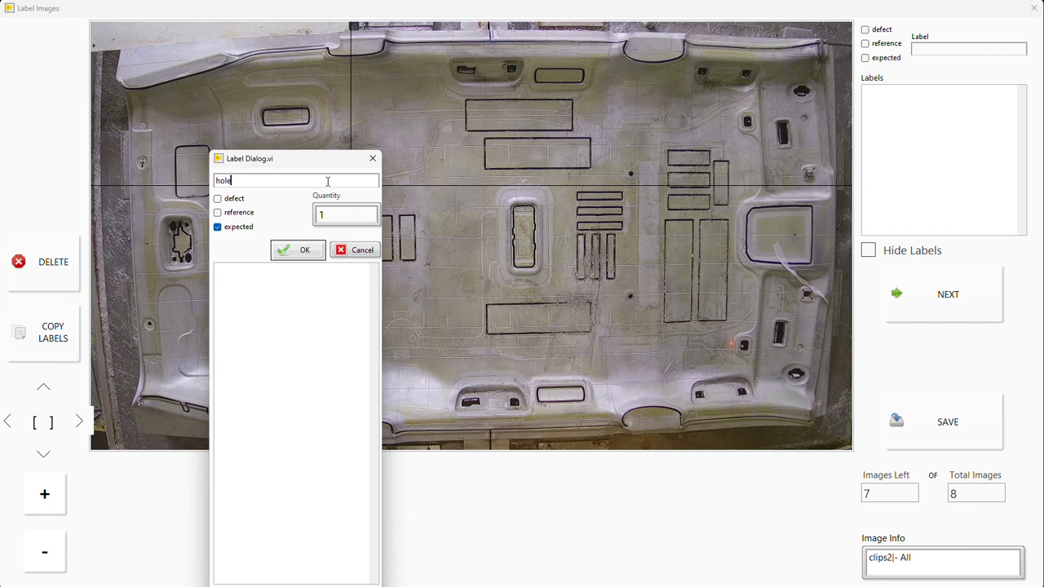
pyautogui.write('s')
pyautogui.click(320, 250)
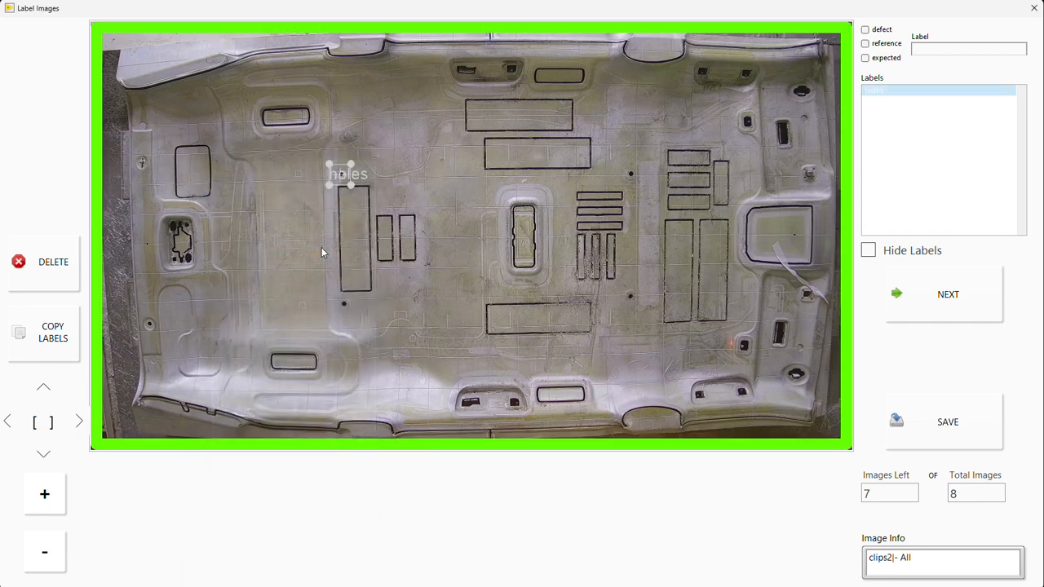
# Step: Box the loose strip below the large rectangular opening, label it debris with the defect attribute, quantity 1, and advance to the second image
pyautogui.moveTo(755, 242); pyautogui.dragTo(843, 306)
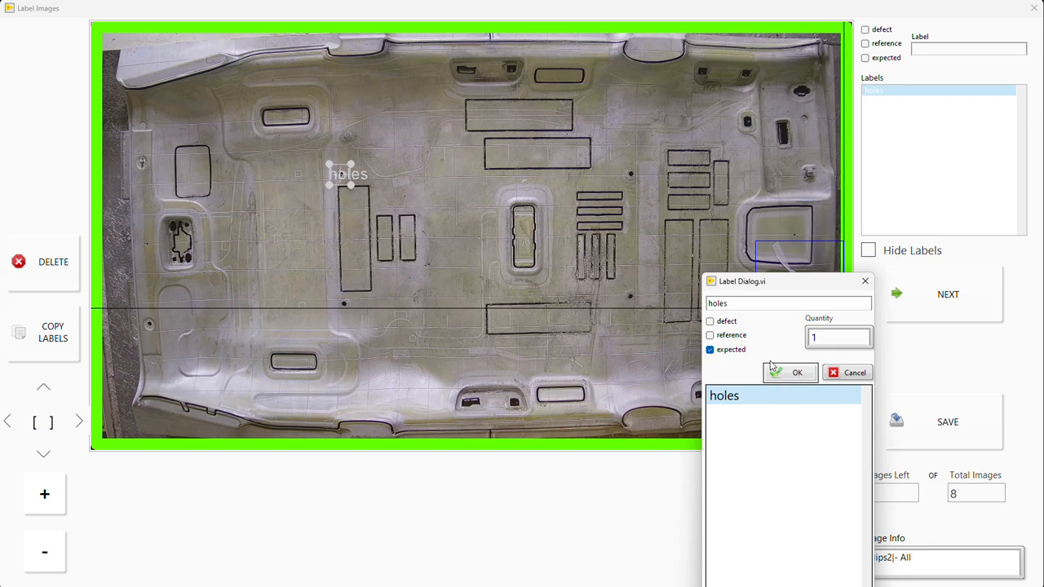
pyautogui.click(740, 303)
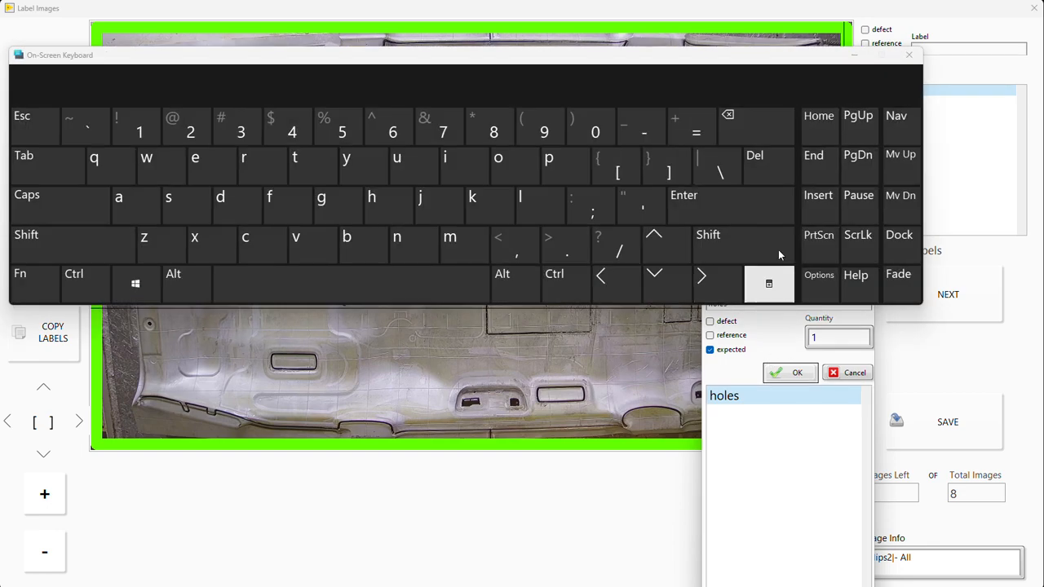
pyautogui.click(908, 55)
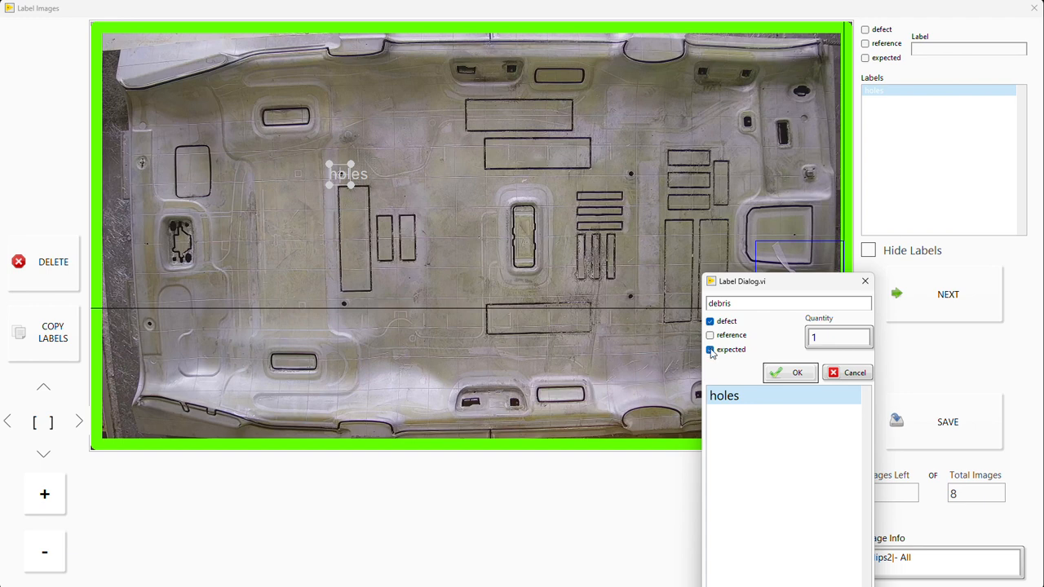
pyautogui.click(787, 374)
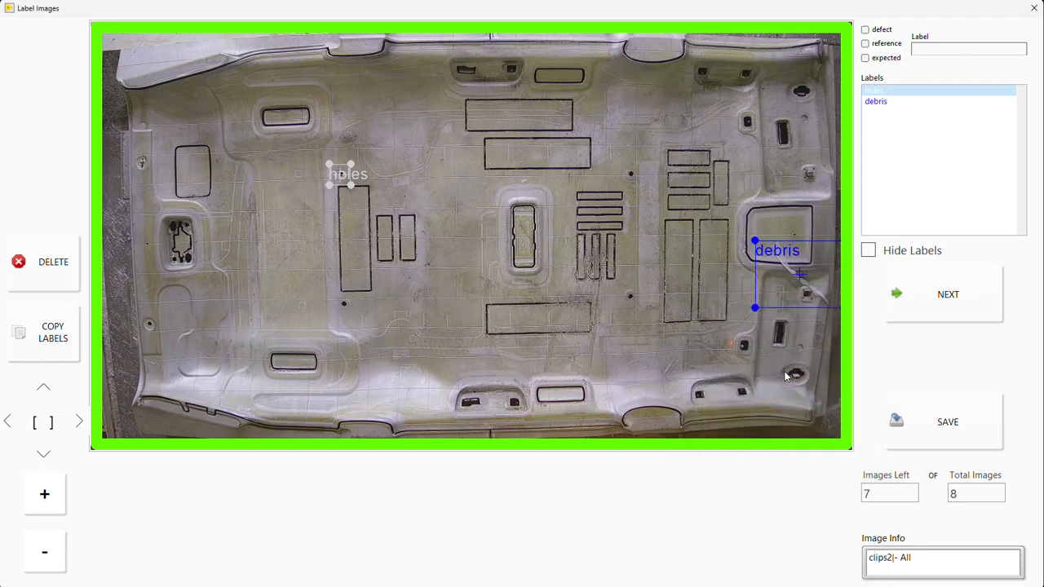
pyautogui.click(936, 302)
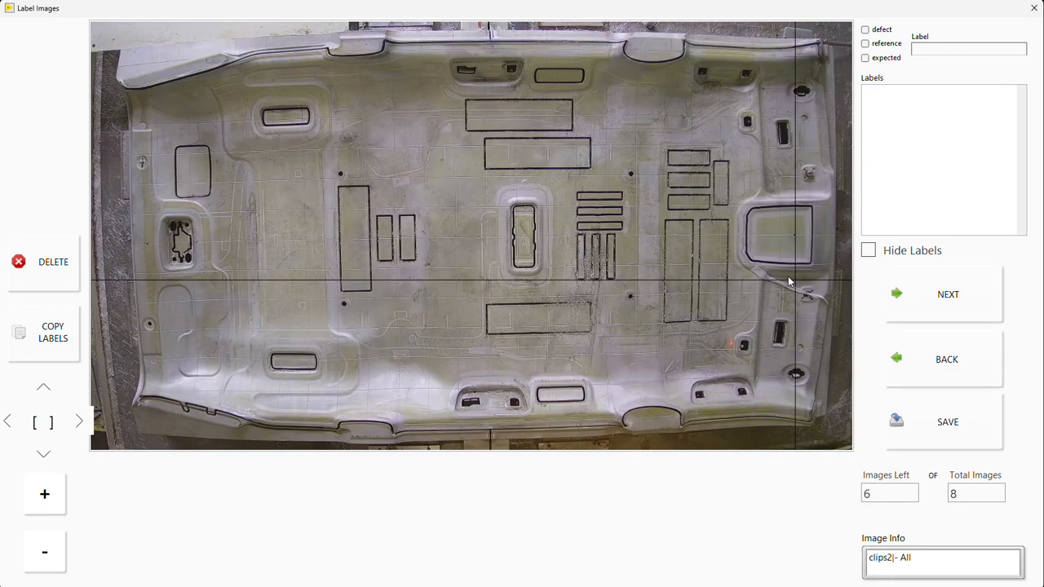
# Step: Box the debris strip on the second image, label it debris, expected, quantity 1, and advance to the third image
pyautogui.moveTo(742, 252); pyautogui.dragTo(836, 317)
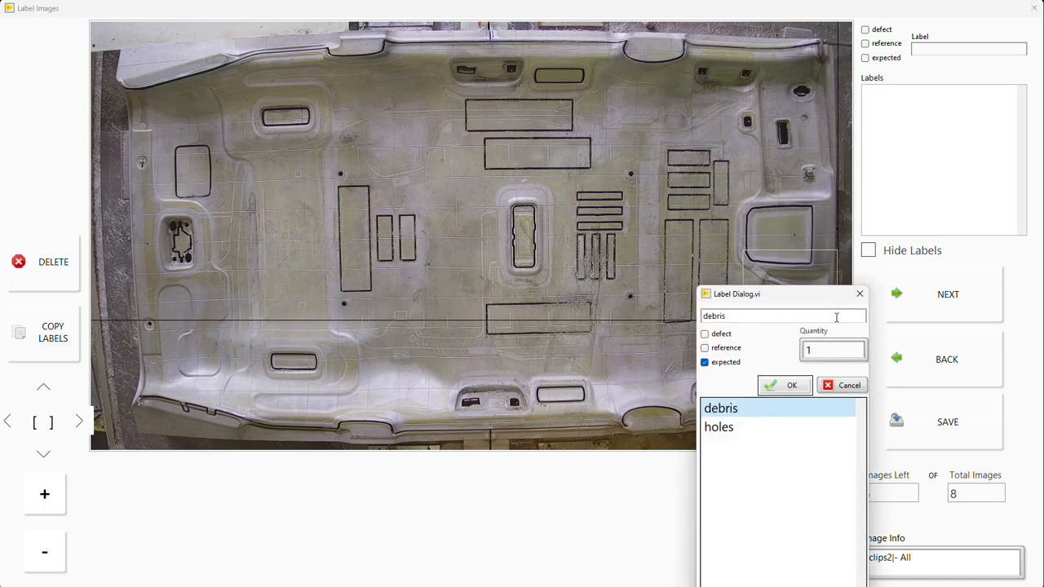
pyautogui.click(792, 386)
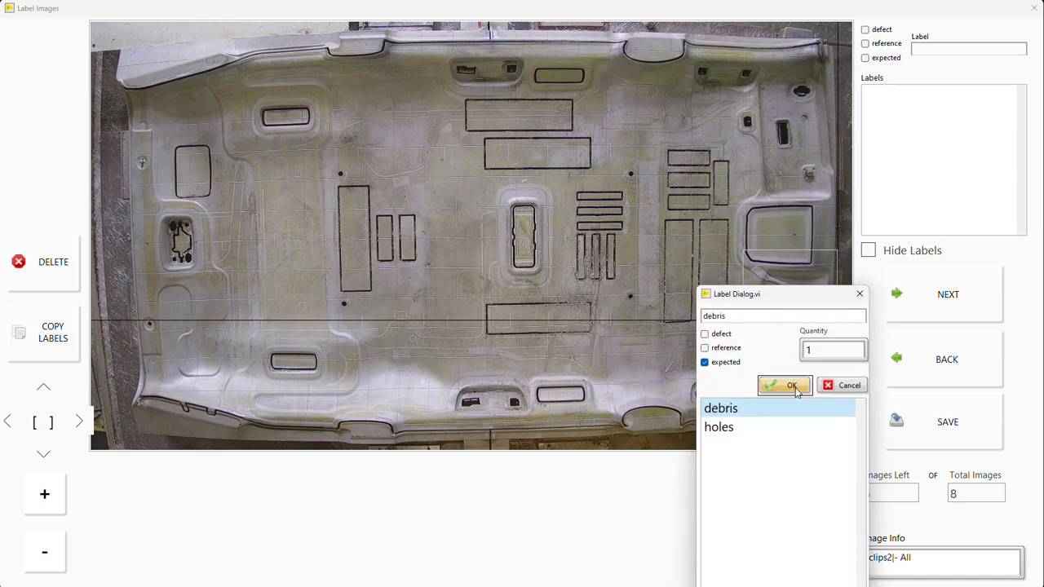
pyautogui.press('Right')
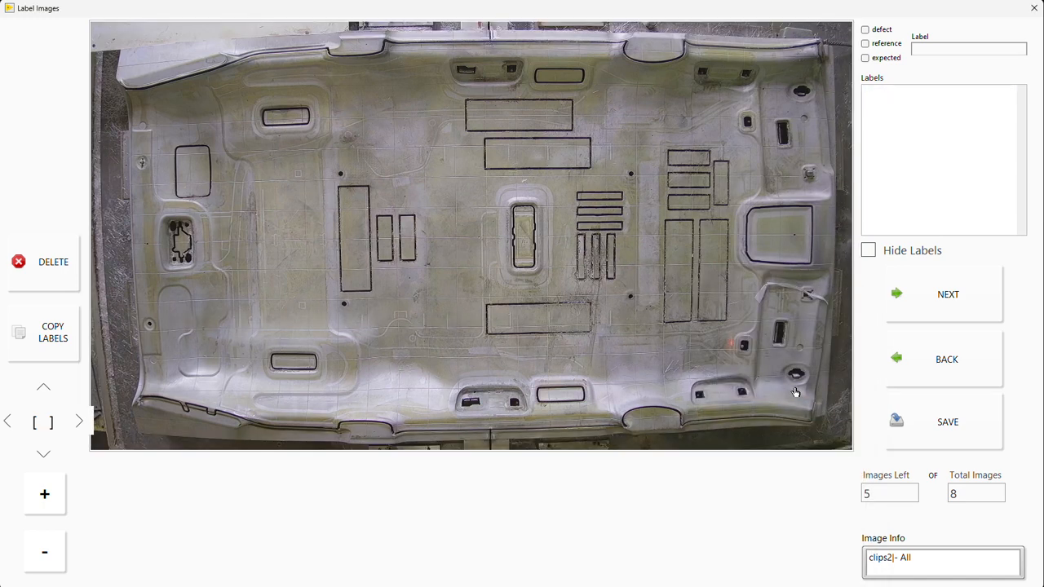
pyautogui.moveTo(742, 261); pyautogui.dragTo(834, 322)
pyautogui.click(788, 391)
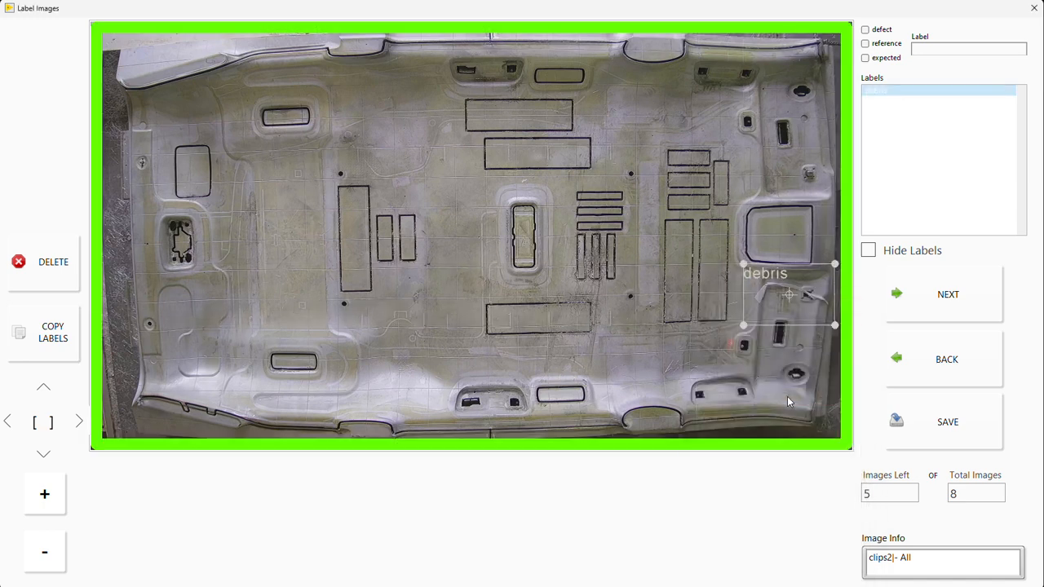
pyautogui.press('Delete')
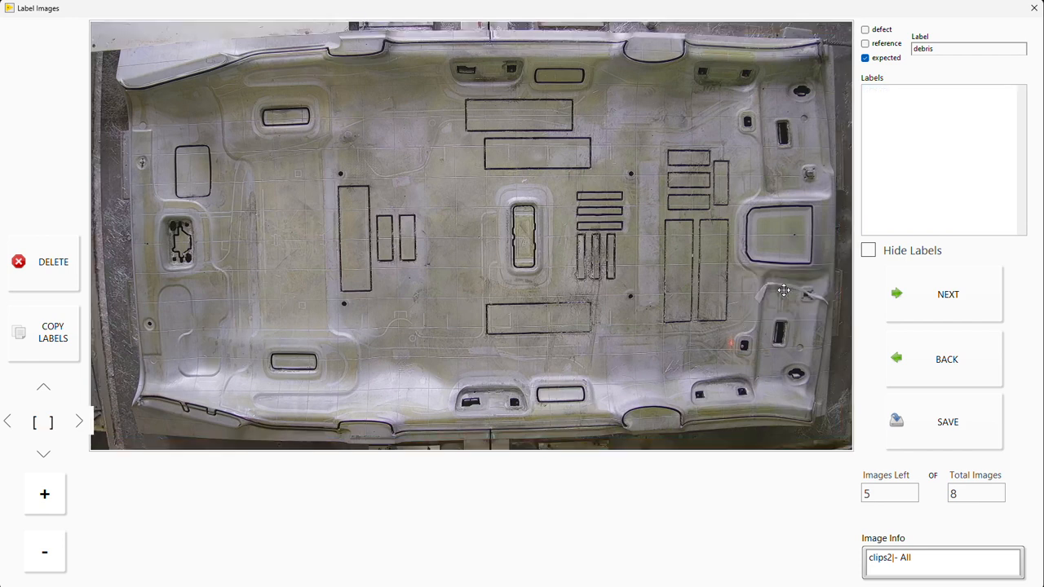
pyautogui.moveTo(741, 271); pyautogui.dragTo(839, 320)
pyautogui.click(829, 386)
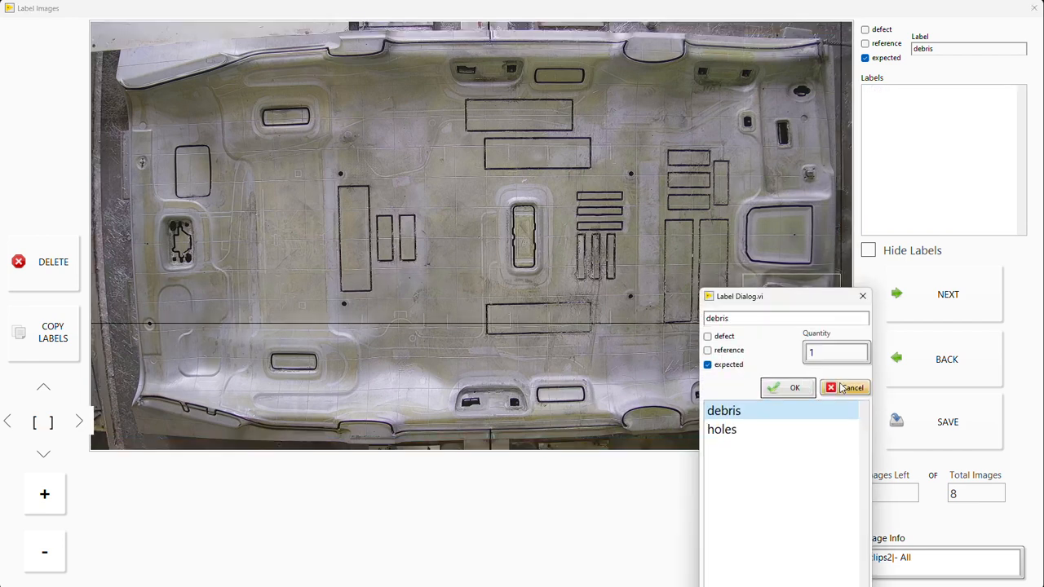
pyautogui.click(50, 433)
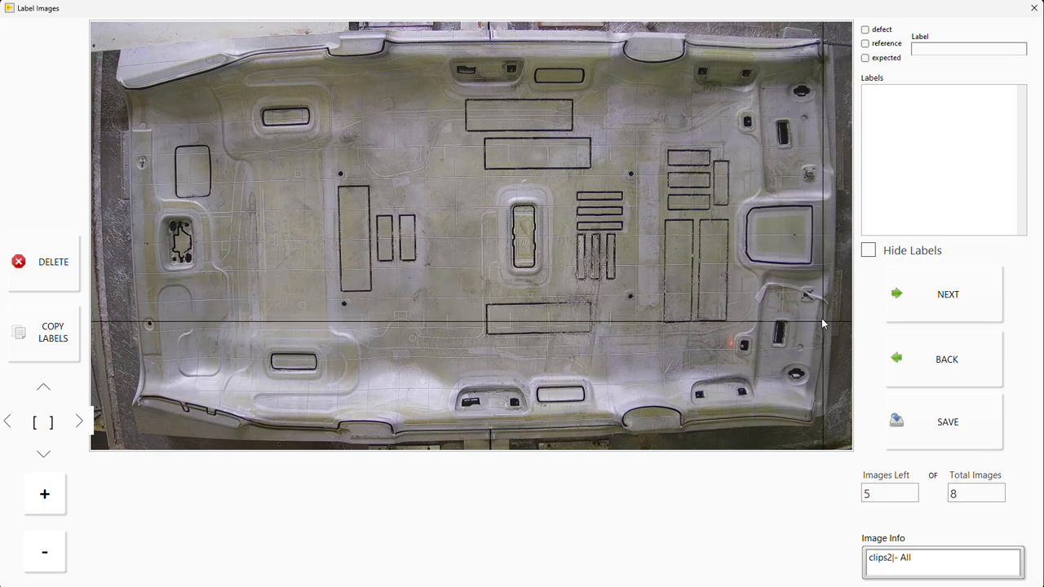
pyautogui.moveTo(745, 271); pyautogui.dragTo(833, 324)
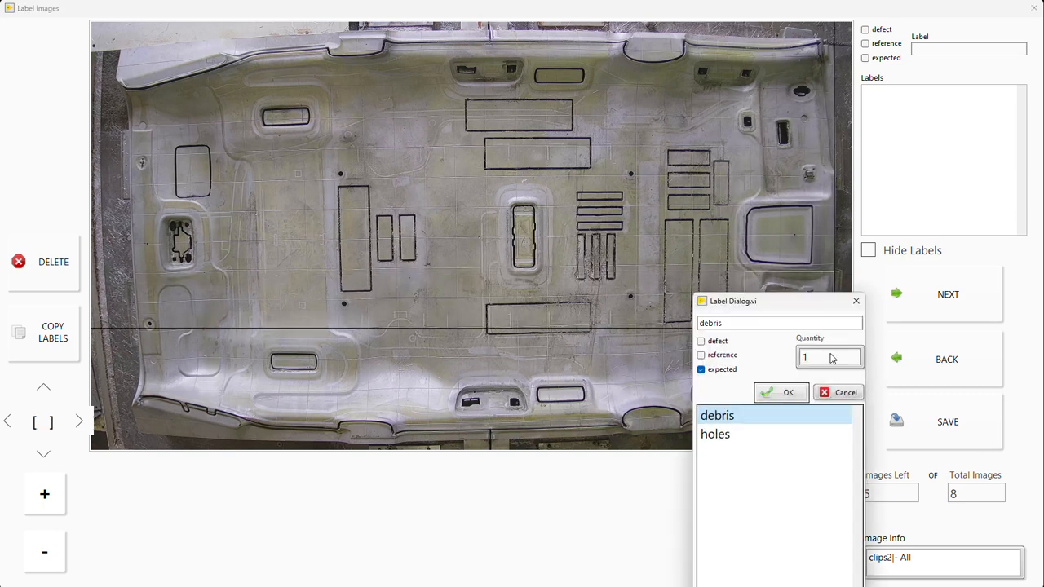
pyautogui.click(785, 395)
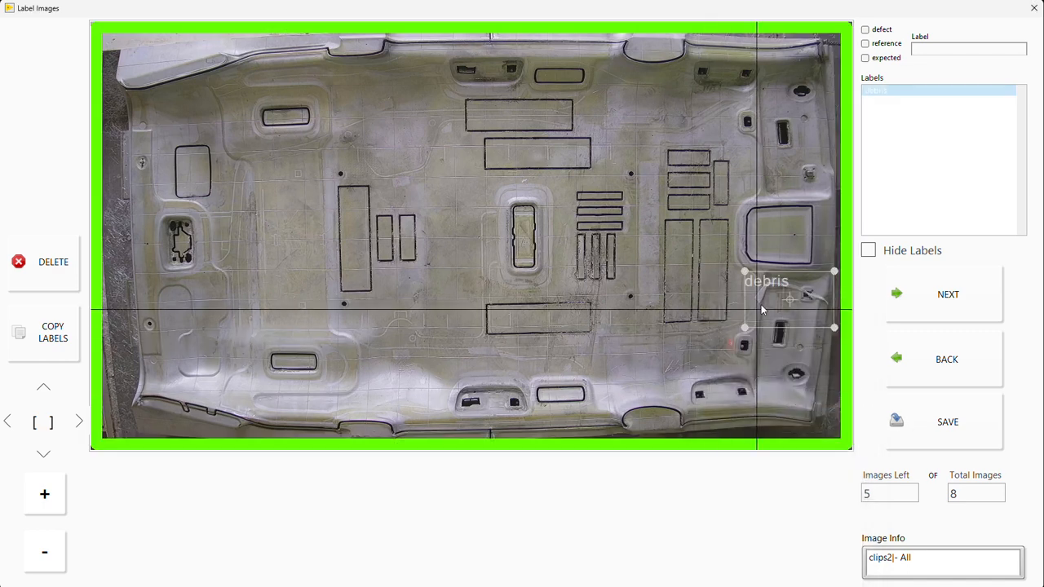
pyautogui.click(791, 299)
pyautogui.press('Delete')
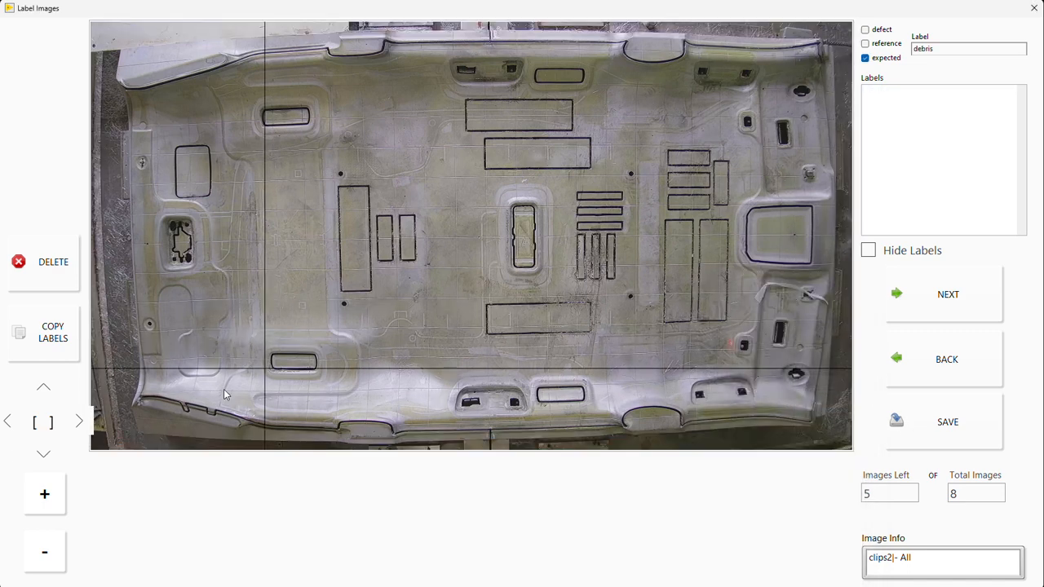
pyautogui.click(46, 428)
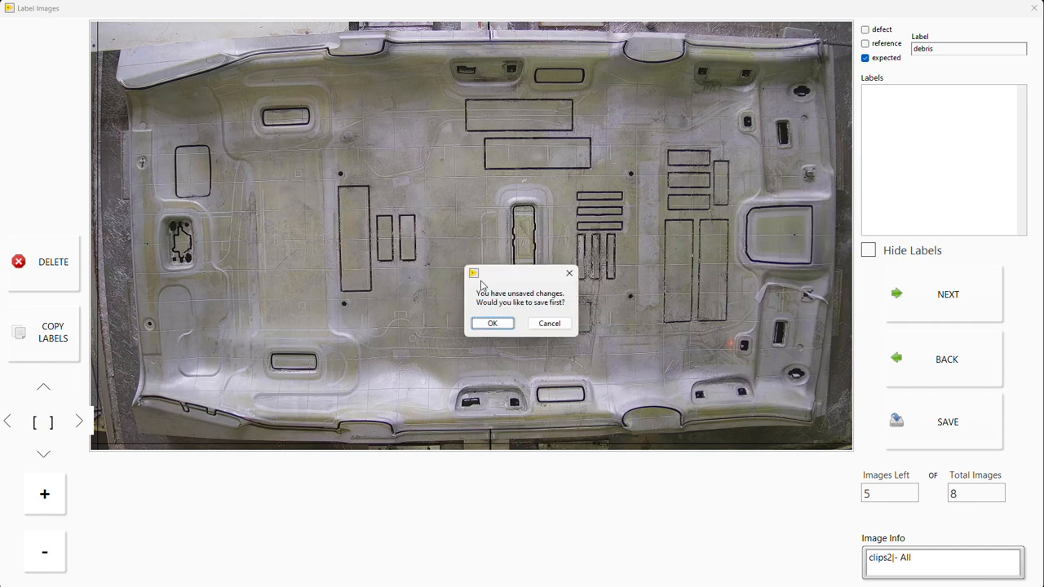
pyautogui.click(549, 323)
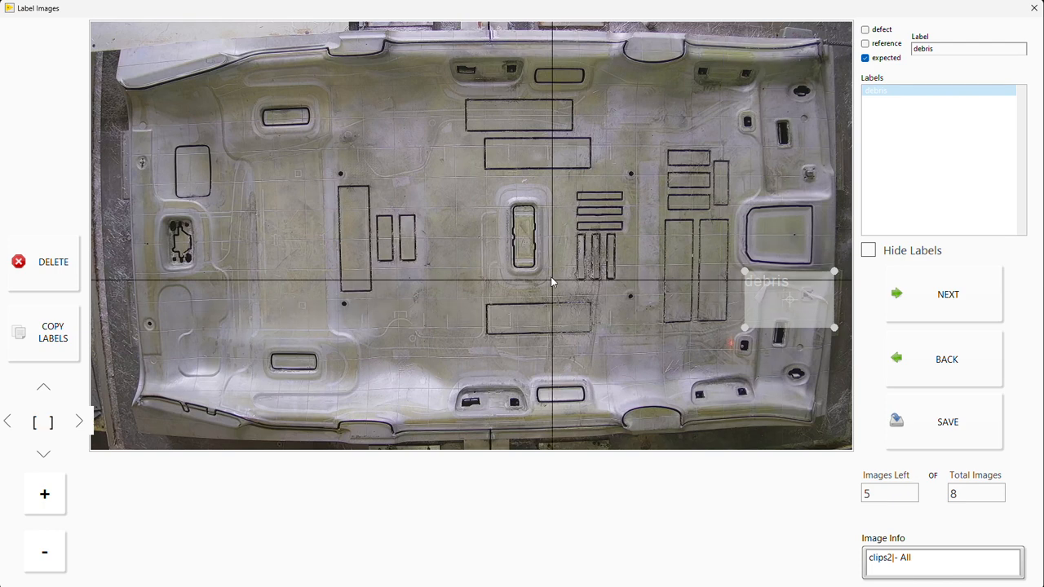
# Step: Return to the third image, box the loose strip below the large rectangular opening, and label it debris, expected, quantity 1
pyautogui.press('Right')
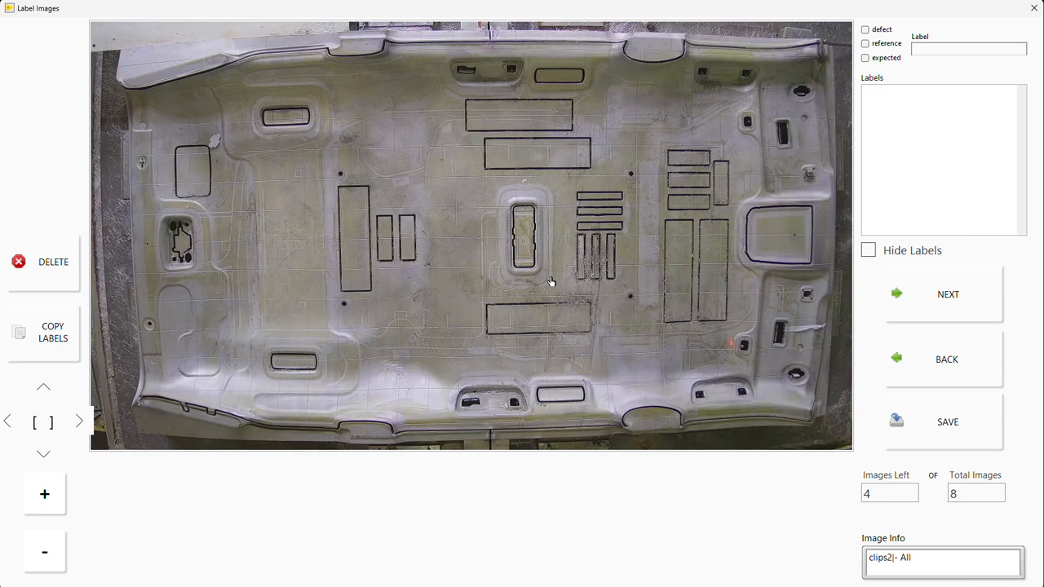
pyautogui.press('Left')
pyautogui.press('Left')
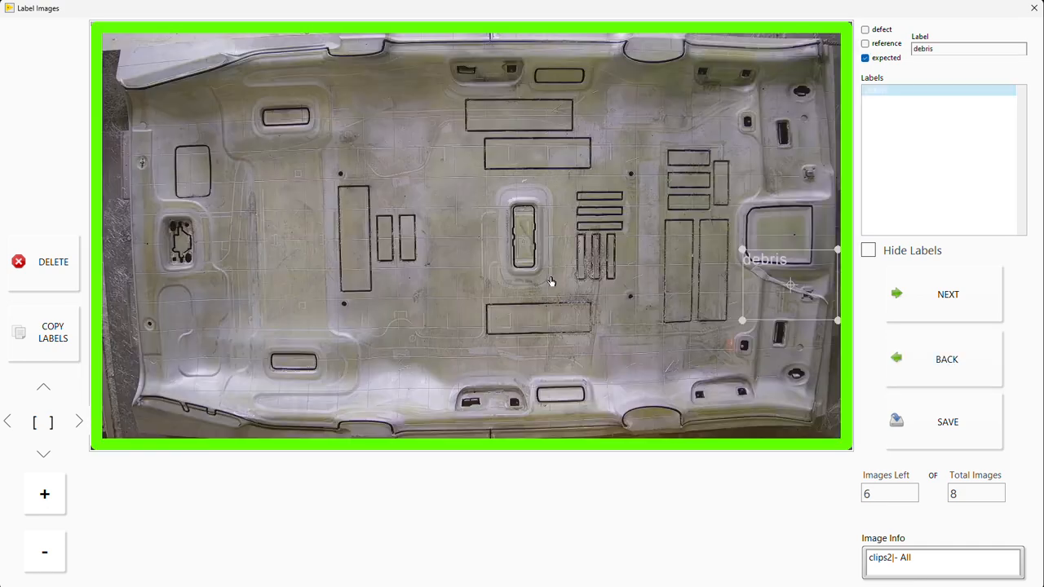
pyautogui.press('Right')
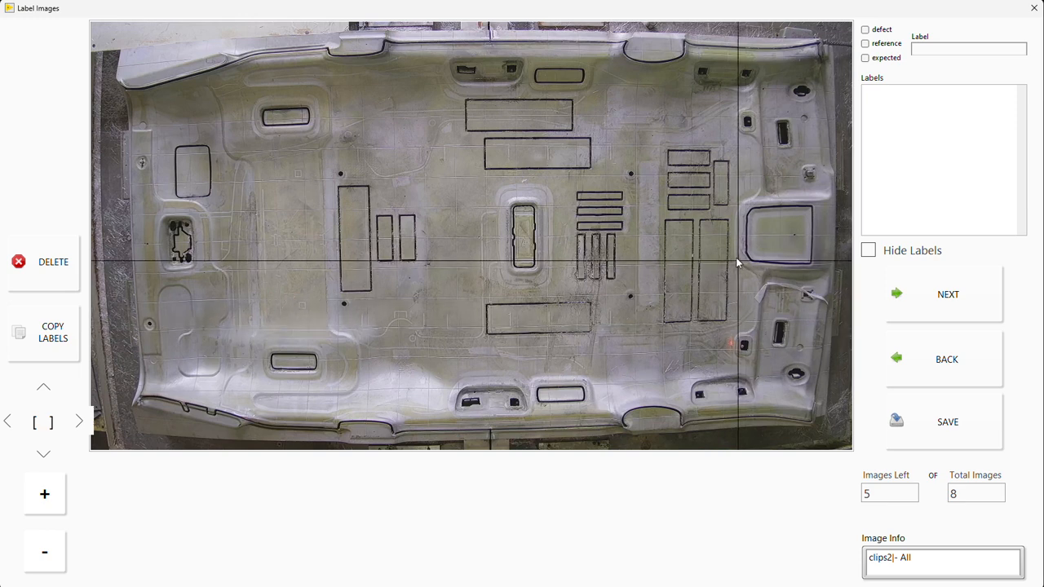
pyautogui.moveTo(744, 265); pyautogui.dragTo(830, 326)
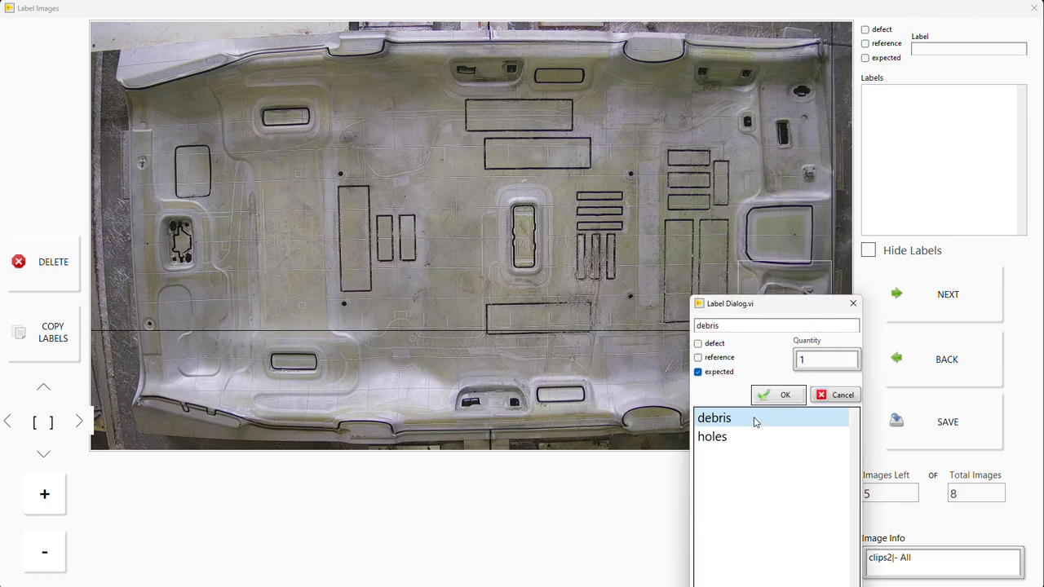
pyautogui.click(777, 396)
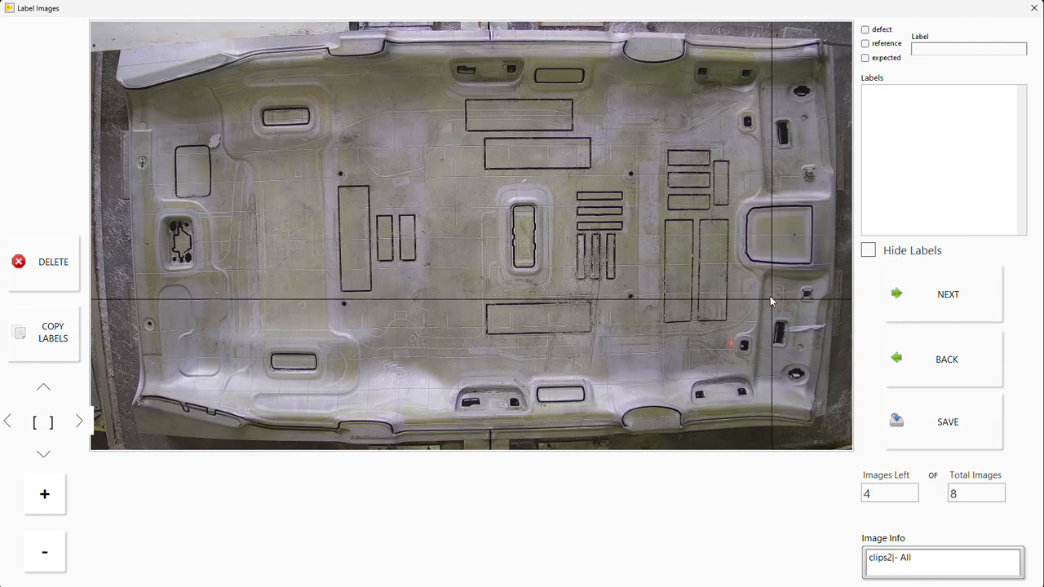
# Step: Try to box the strip beside the small slot on the fourth image as debris, expected, quantity 1, and review the third image
pyautogui.moveTo(770, 298); pyautogui.dragTo(832, 357)
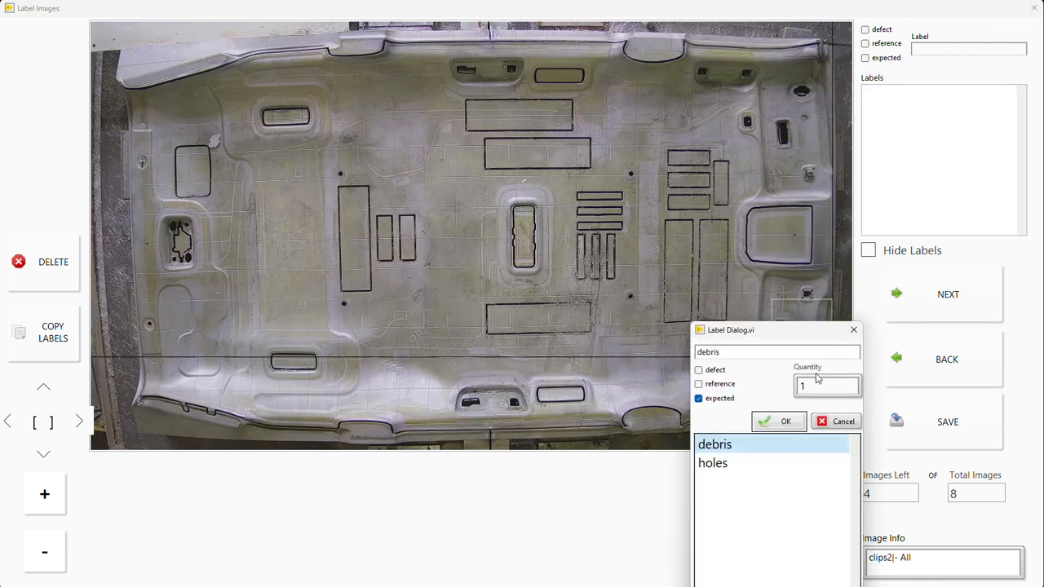
pyautogui.click(781, 421)
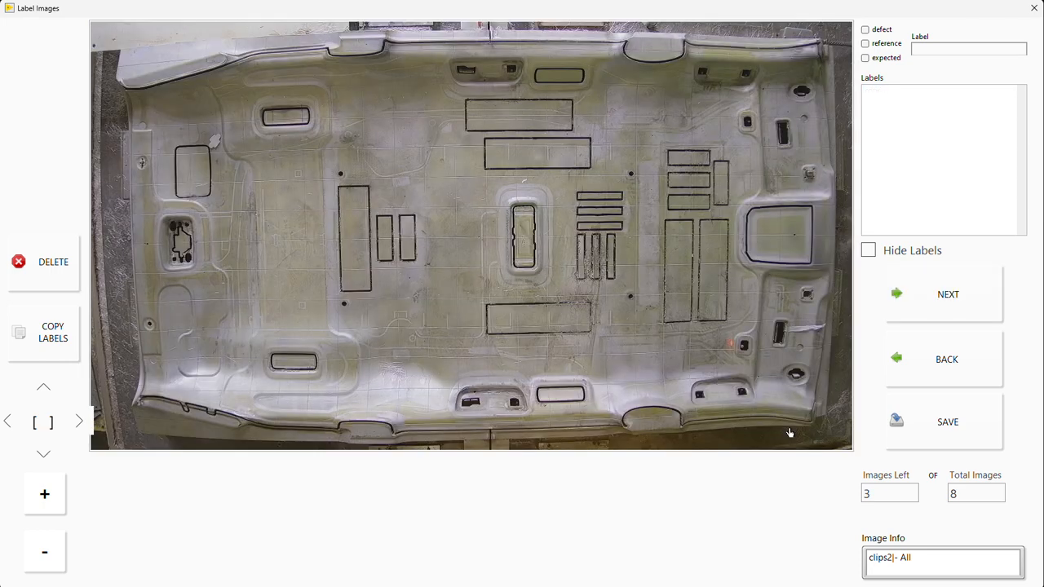
pyautogui.press('Left')
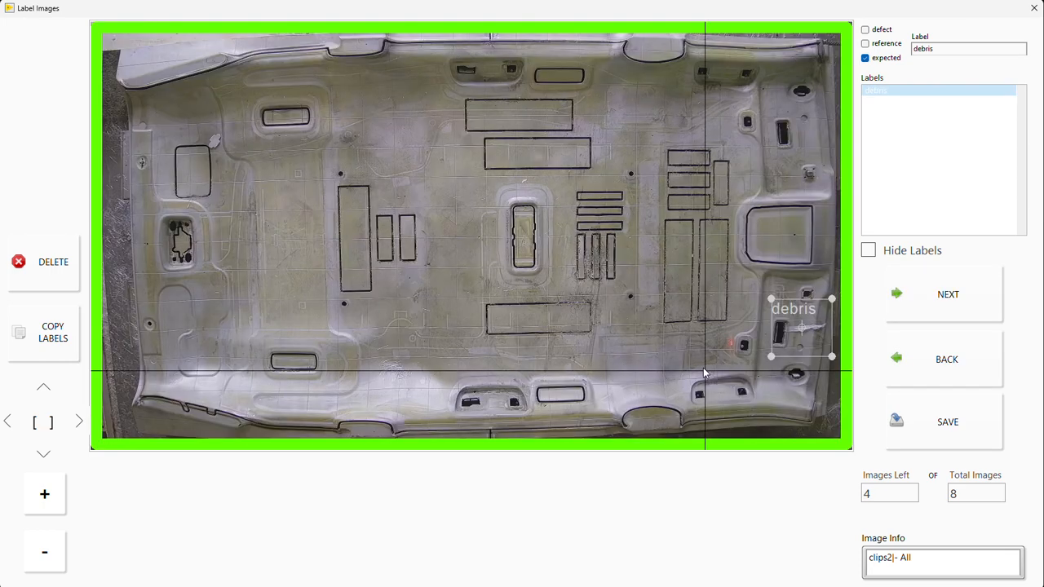
pyautogui.press('Left')
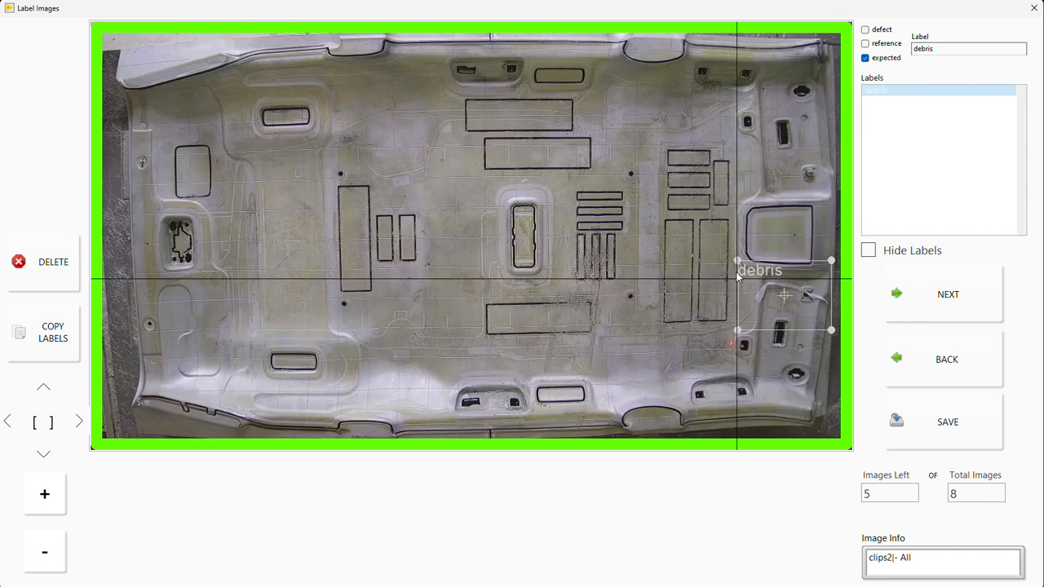
# Step: Try to label the fourth image's strip again as debris, expected, quantity 1, and save the labels
pyautogui.click(947, 295)
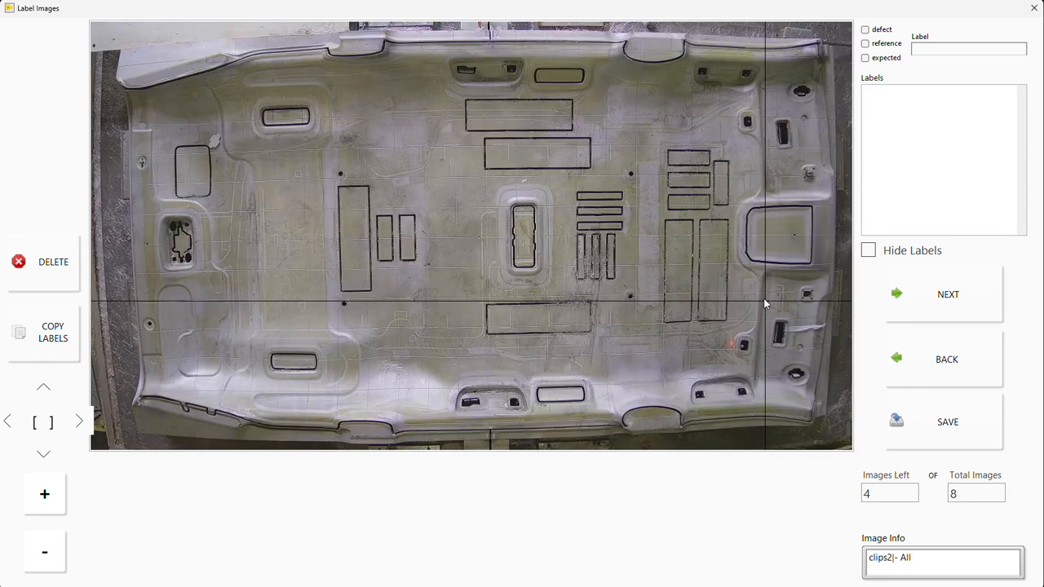
pyautogui.moveTo(764, 298); pyautogui.dragTo(832, 346)
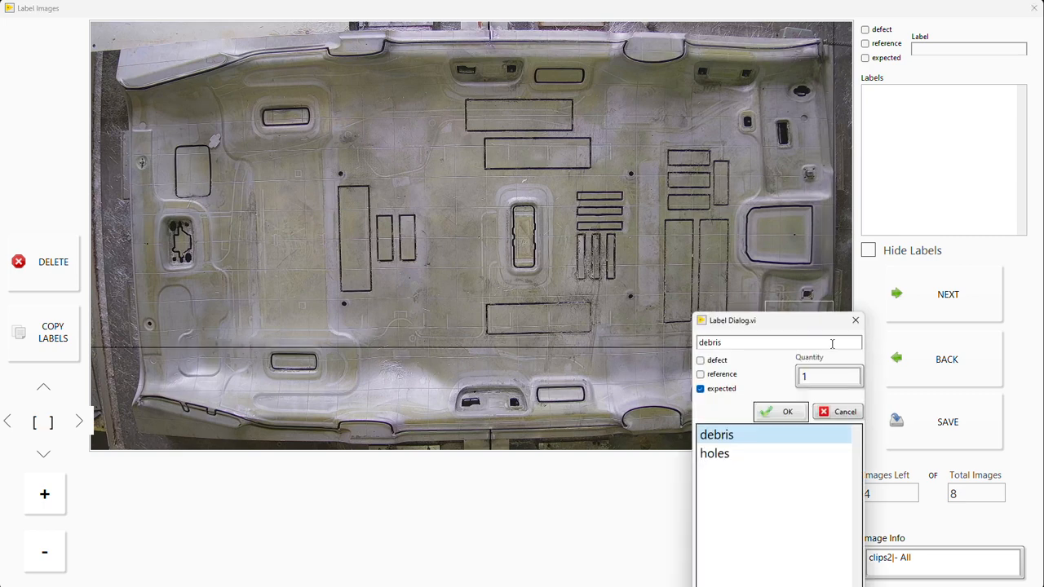
pyautogui.click(788, 411)
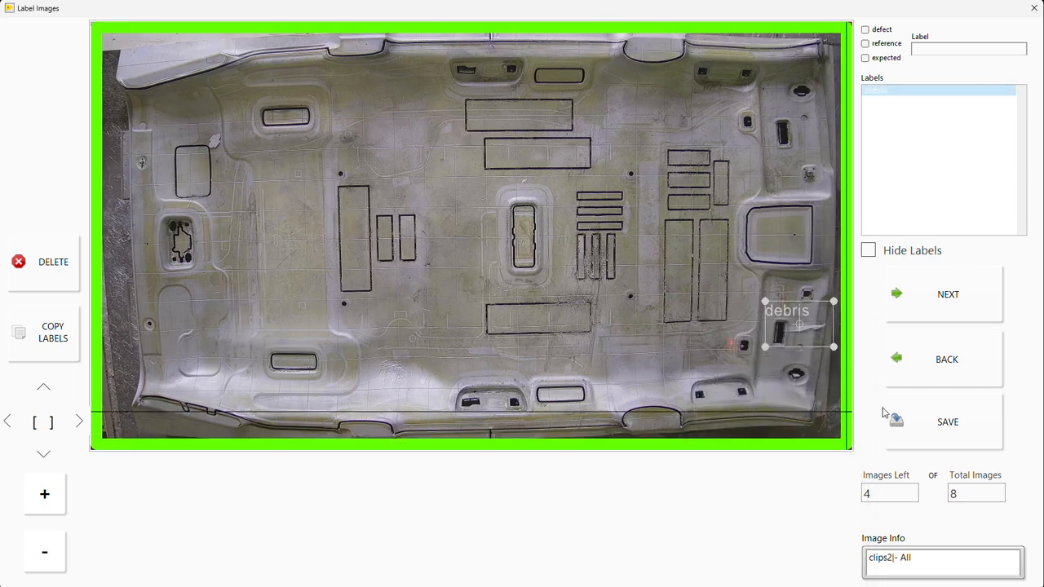
pyautogui.click(907, 418)
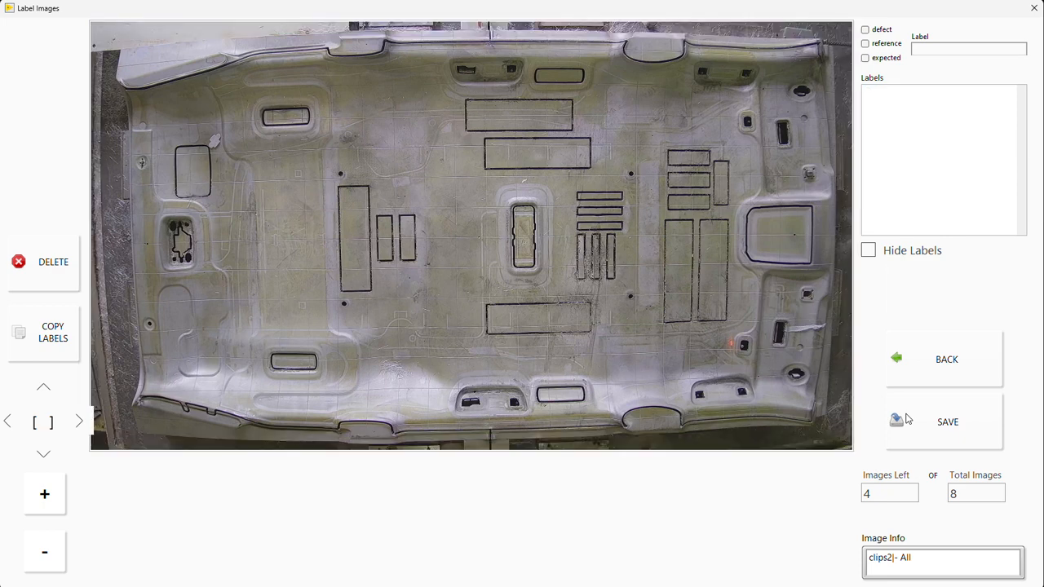
pyautogui.click(921, 370)
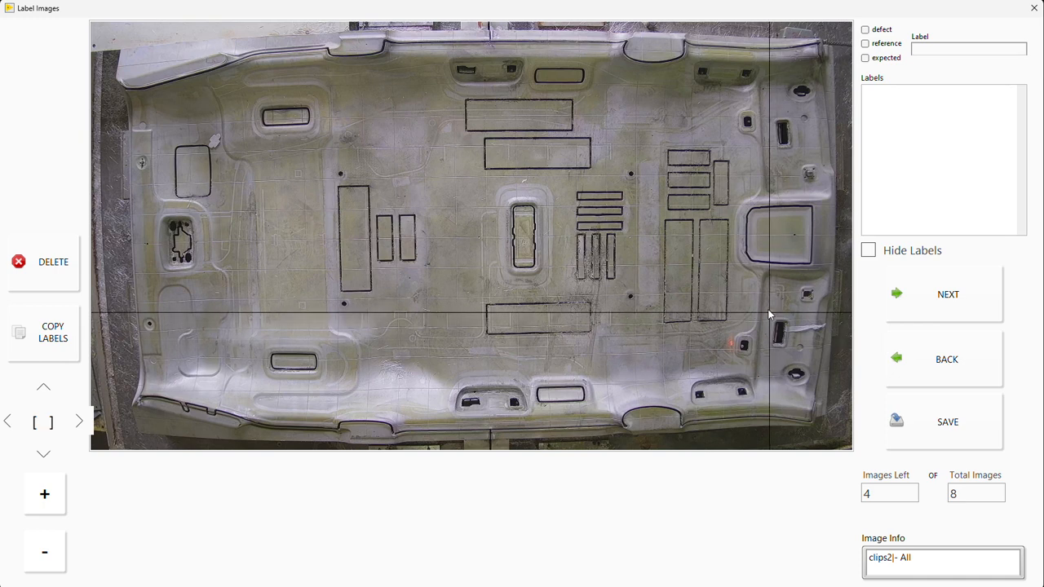
# Step: Box the debris strip on the fourth image, label it debris, expected, quantity 1, and cycle through the images to check their labels
pyautogui.moveTo(768, 312); pyautogui.dragTo(828, 349)
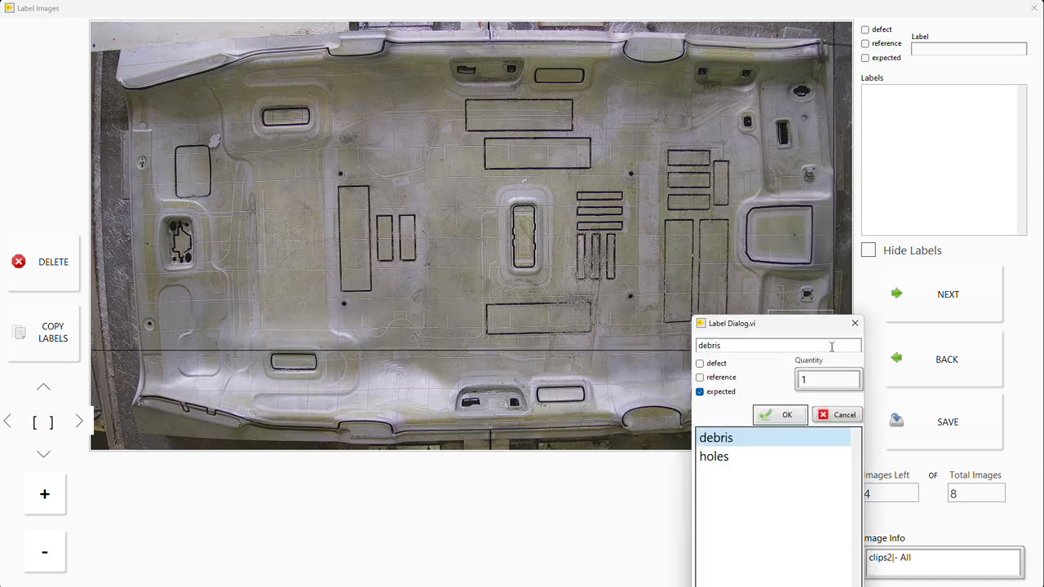
pyautogui.click(781, 416)
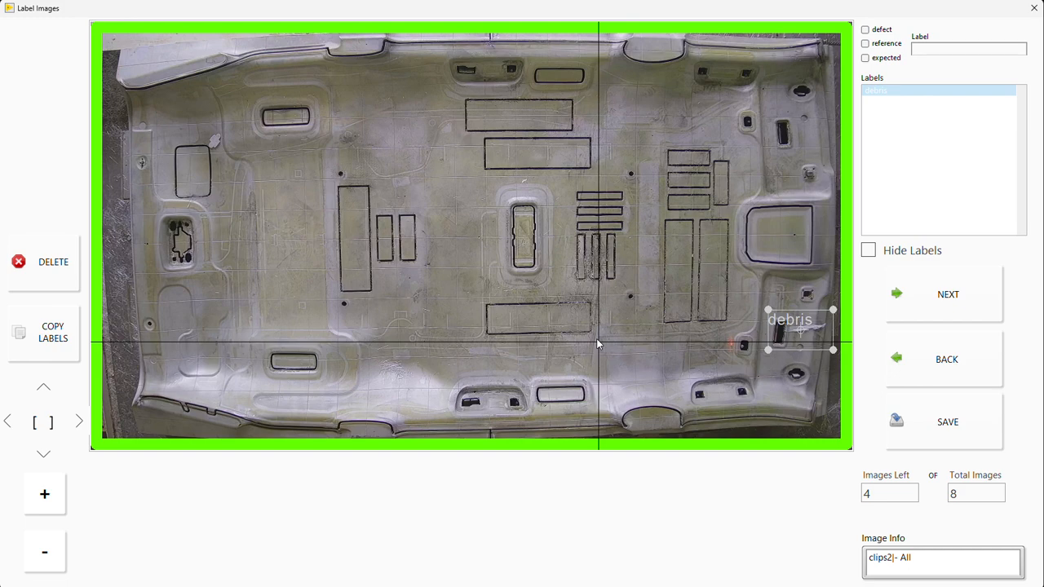
pyautogui.press('Right')
pyautogui.press('Right')
pyautogui.press('Right')
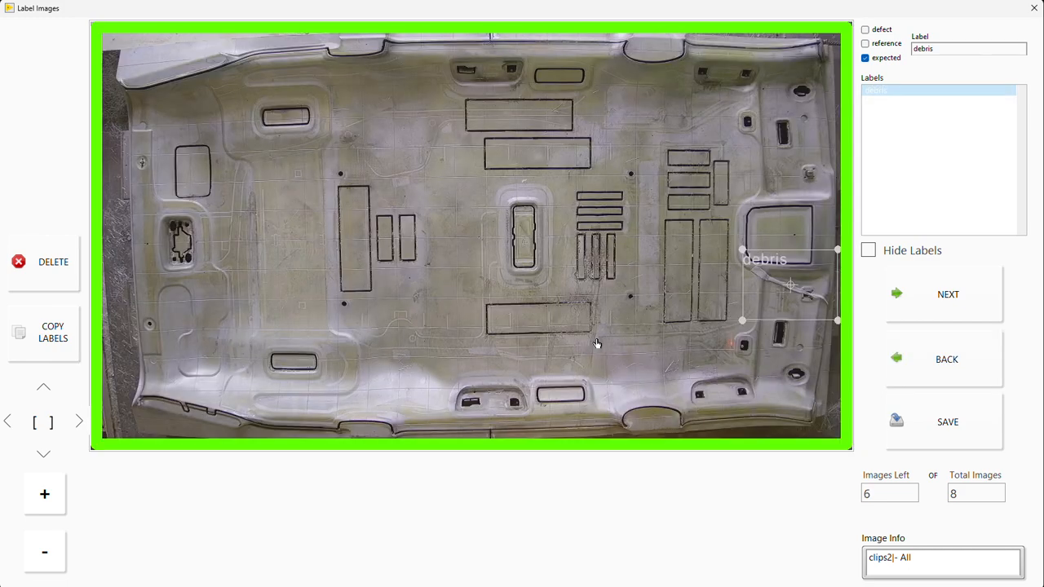
pyautogui.press('Right')
pyautogui.press('Right')
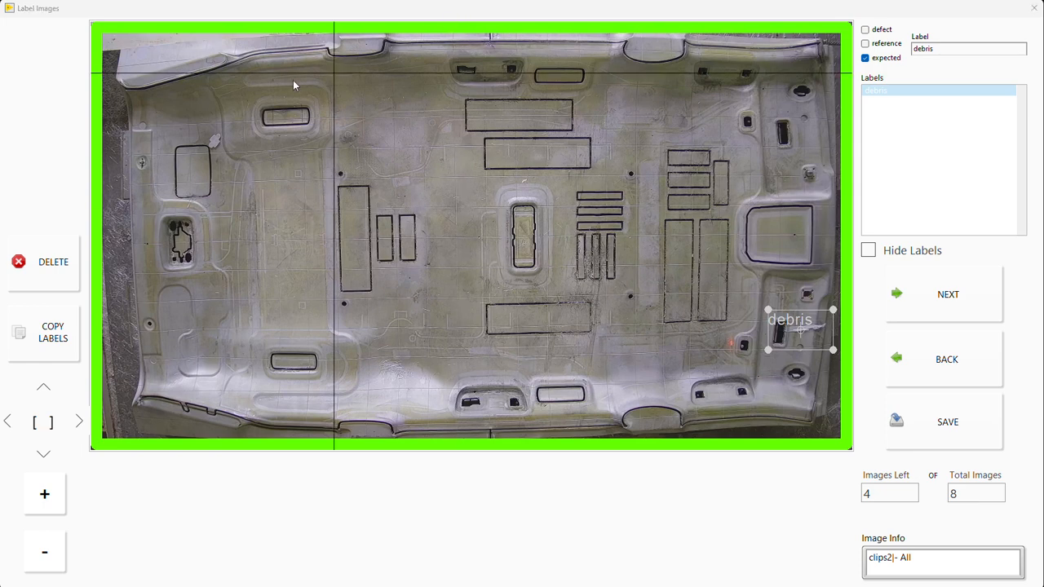
# Step: Label the small fragment above the rounded rectangular outline debris, expected, quantity 1, fit the box around it, and save the fourth image's labels
pyautogui.moveTo(200, 123); pyautogui.dragTo(226, 148)
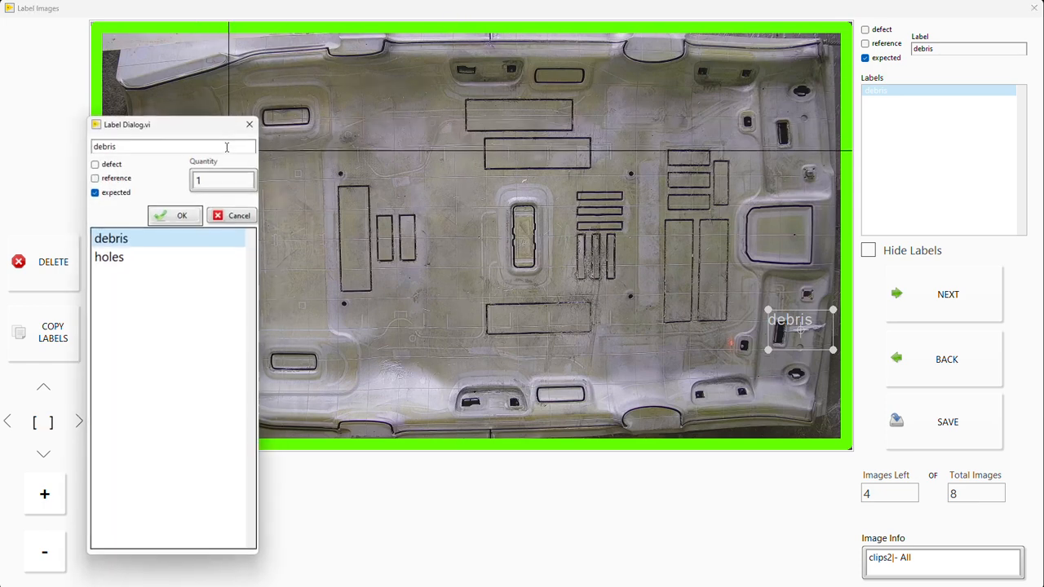
pyautogui.click(180, 217)
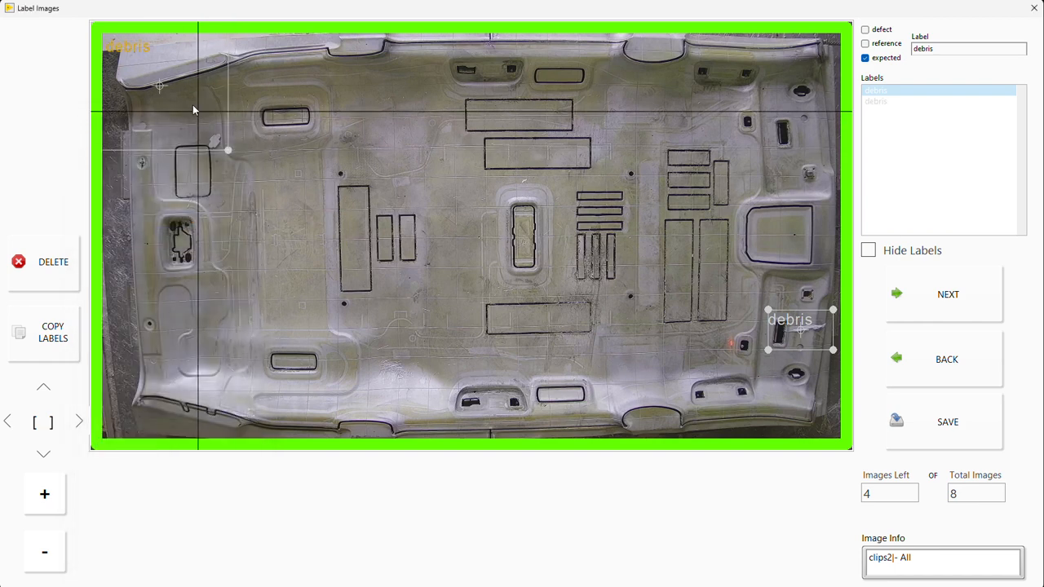
pyautogui.moveTo(157, 84); pyautogui.dragTo(248, 168)
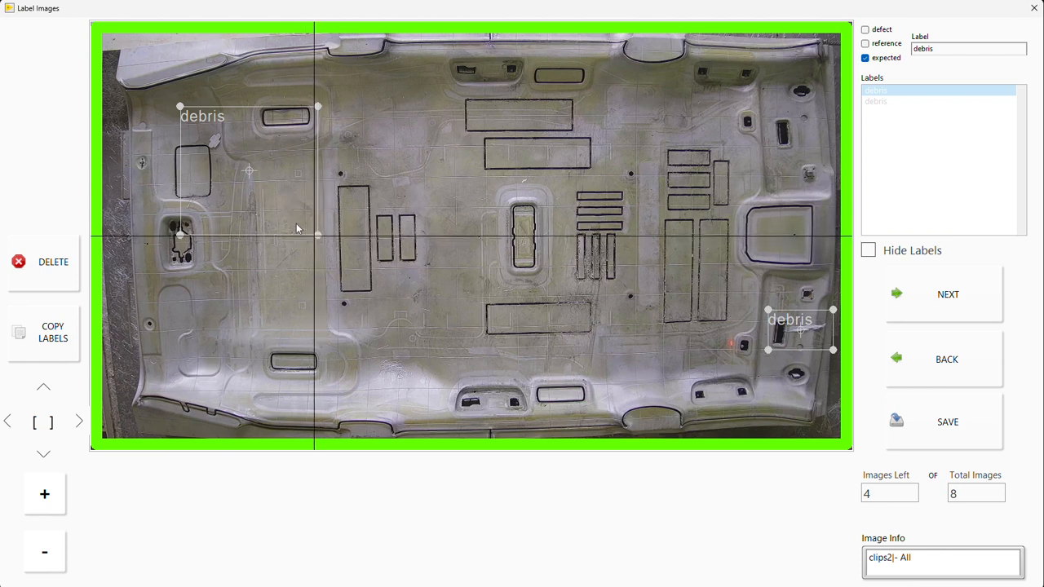
pyautogui.click(207, 158)
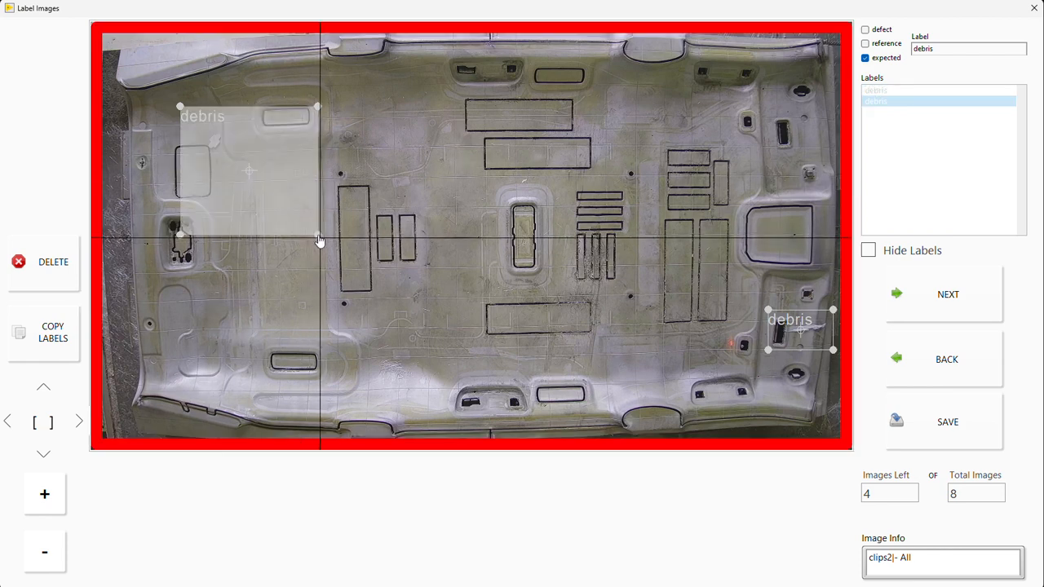
pyautogui.moveTo(319, 240); pyautogui.dragTo(229, 150)
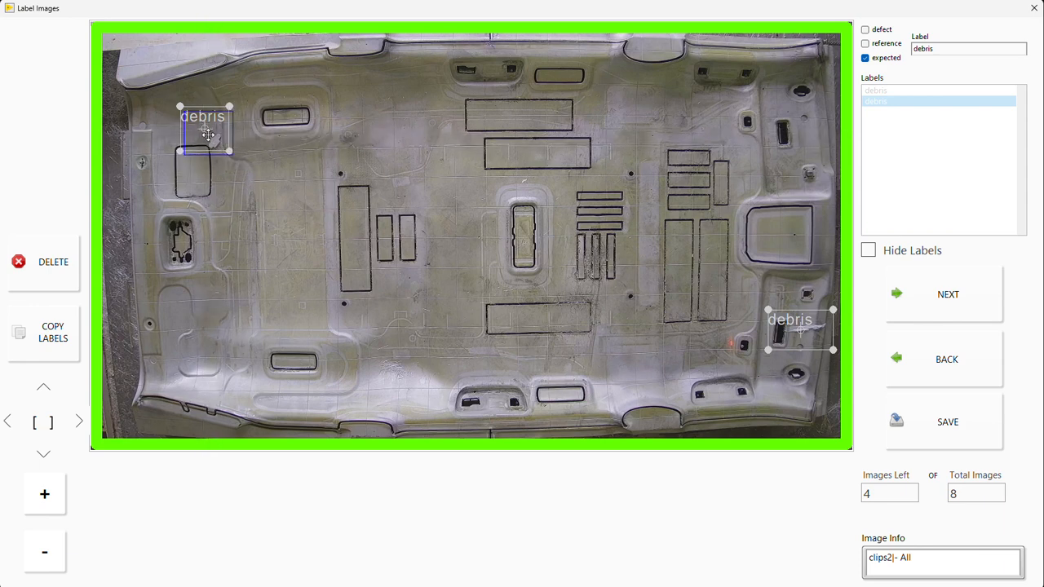
pyautogui.moveTo(208, 136); pyautogui.dragTo(220, 149)
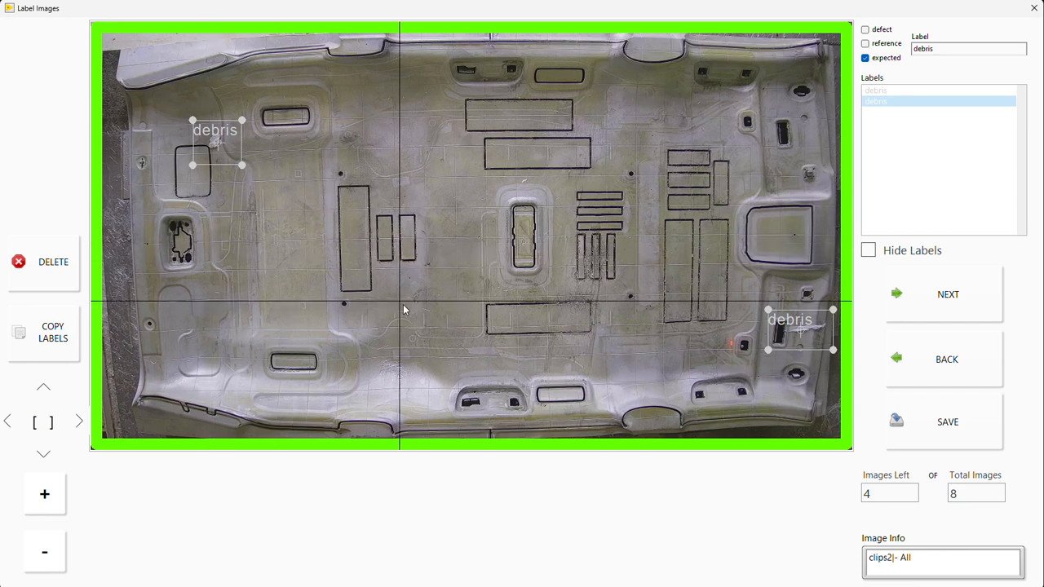
pyautogui.click(962, 437)
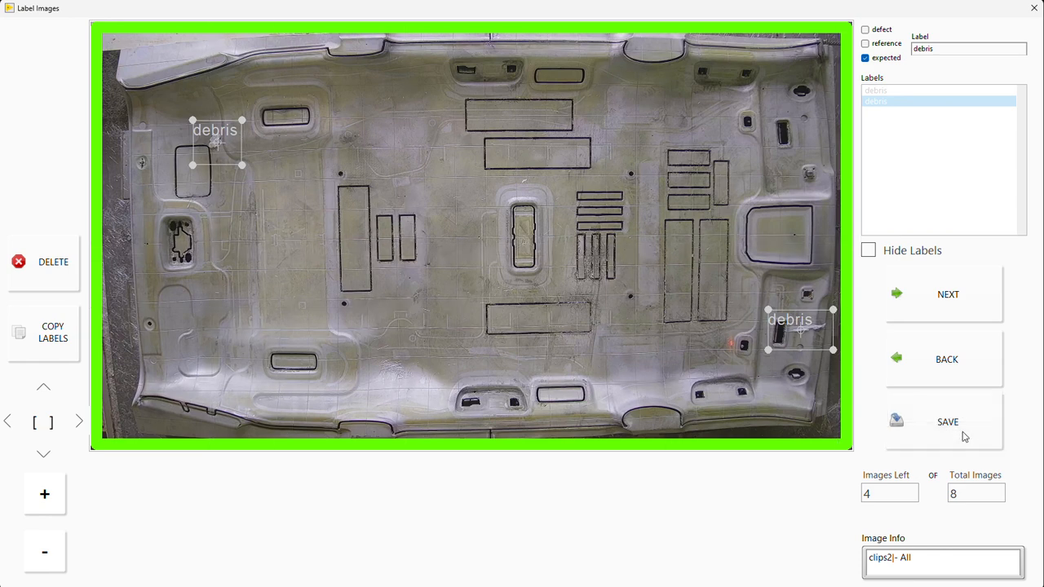
pyautogui.click(962, 437)
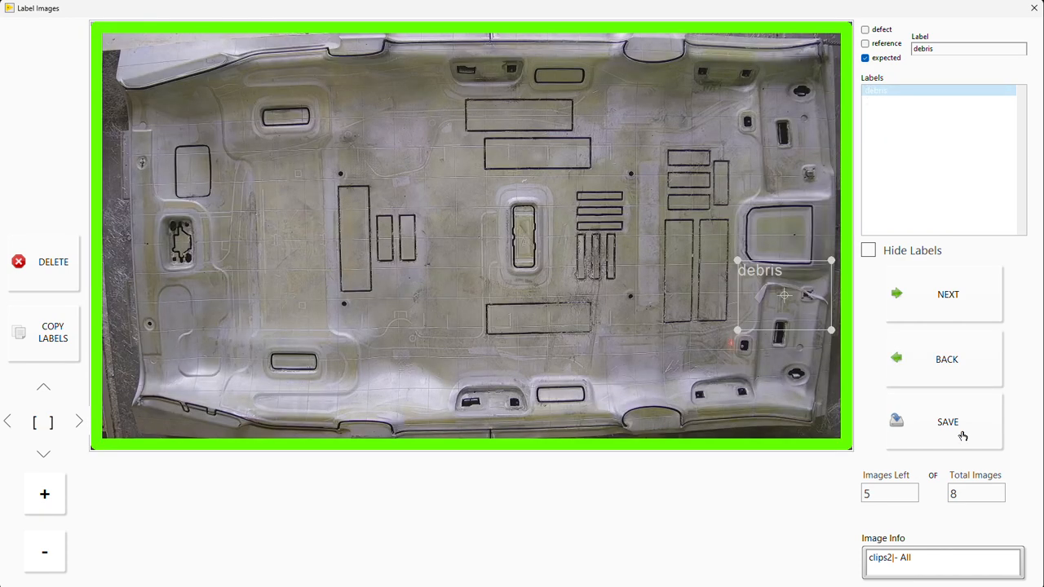
# Step: Save the labels of the remaining images in the clips2 set and load the dataset's label summary
pyautogui.click(962, 437)
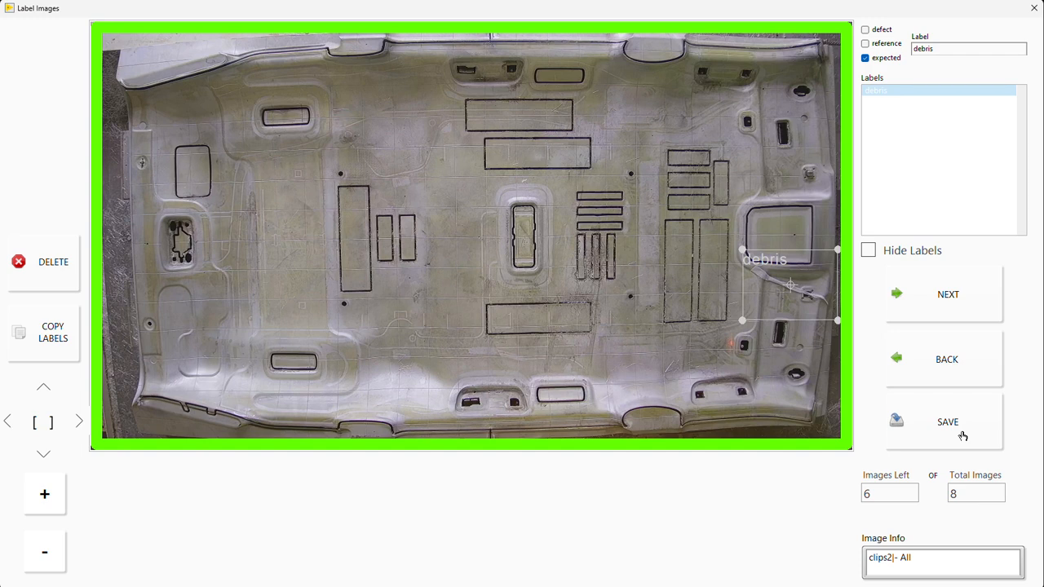
pyautogui.click(963, 437)
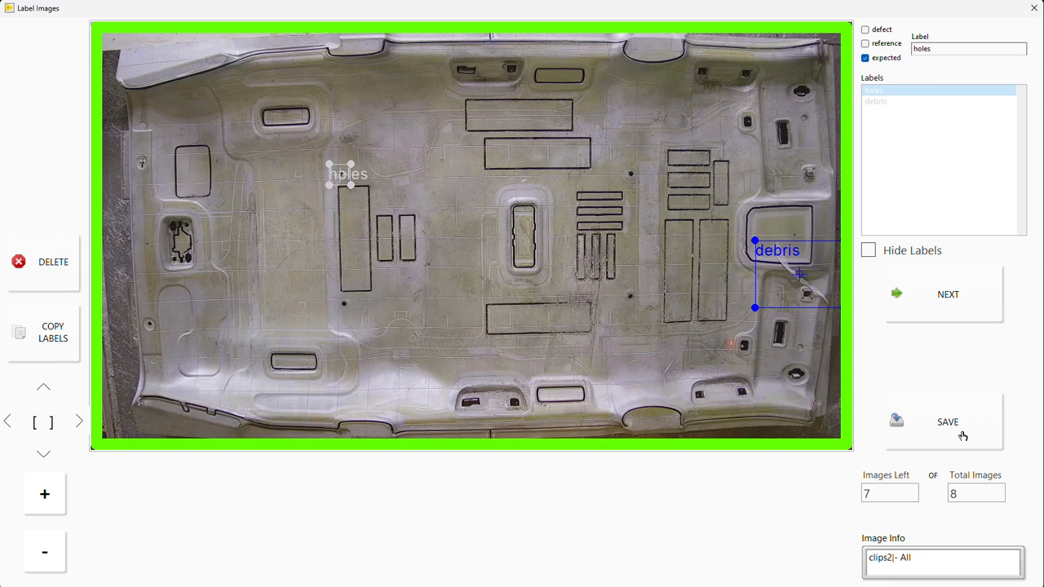
pyautogui.click(962, 437)
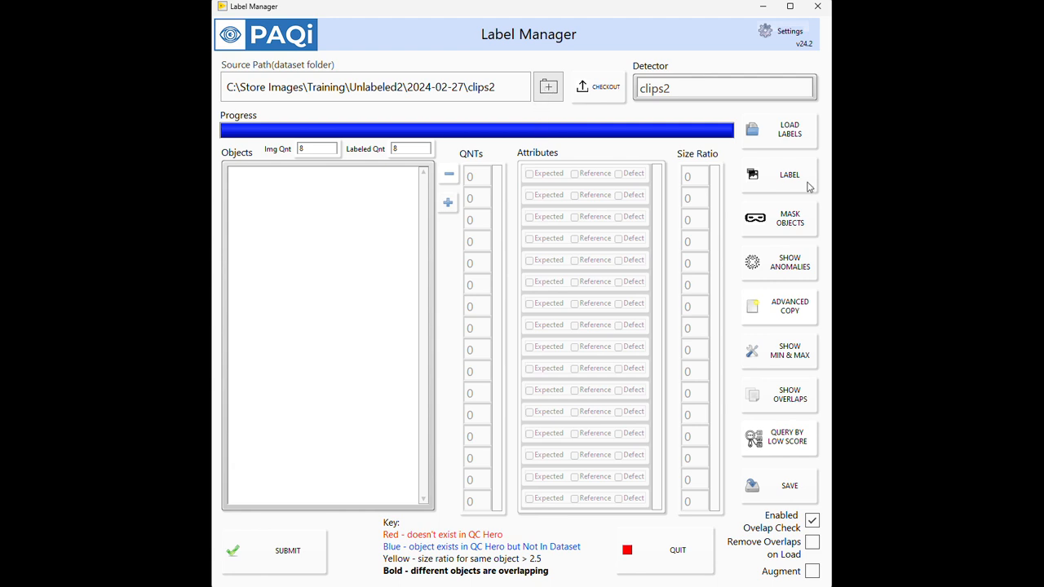
pyautogui.click(789, 131)
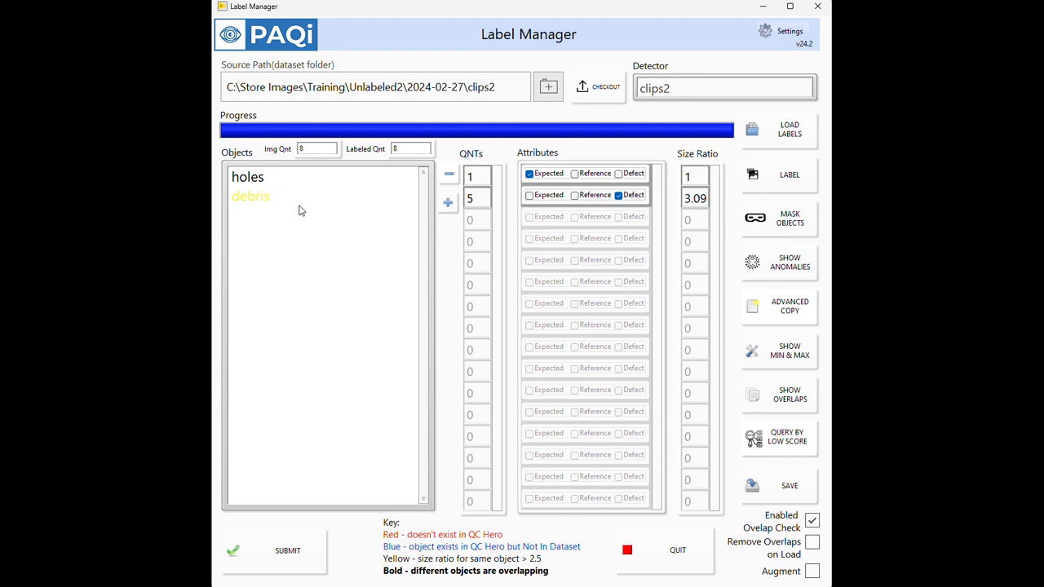
# Step: Run an advanced label search of the dataset with holes as the OR object
pyautogui.rightClick(346, 378)
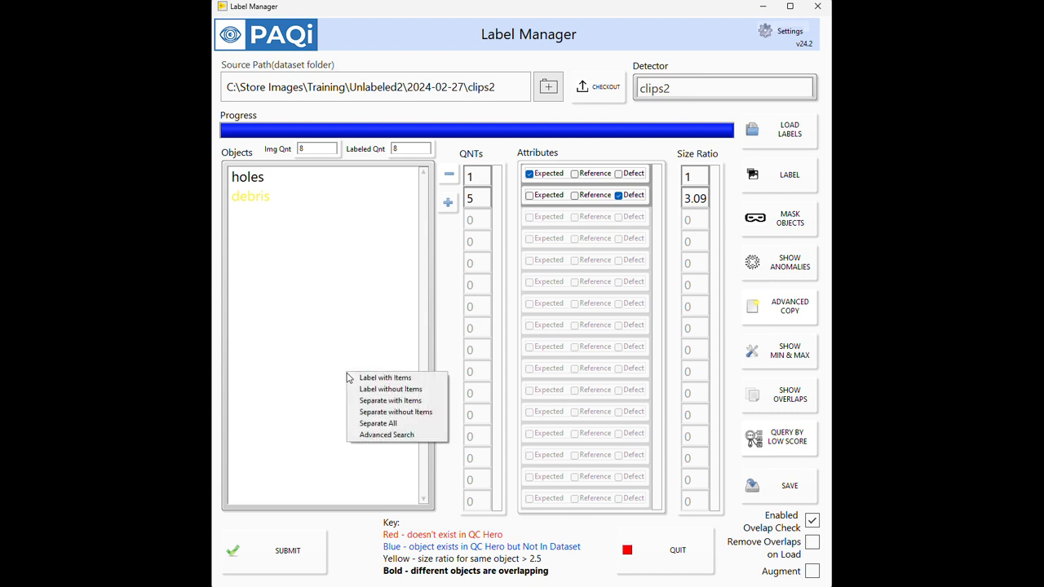
pyautogui.click(396, 440)
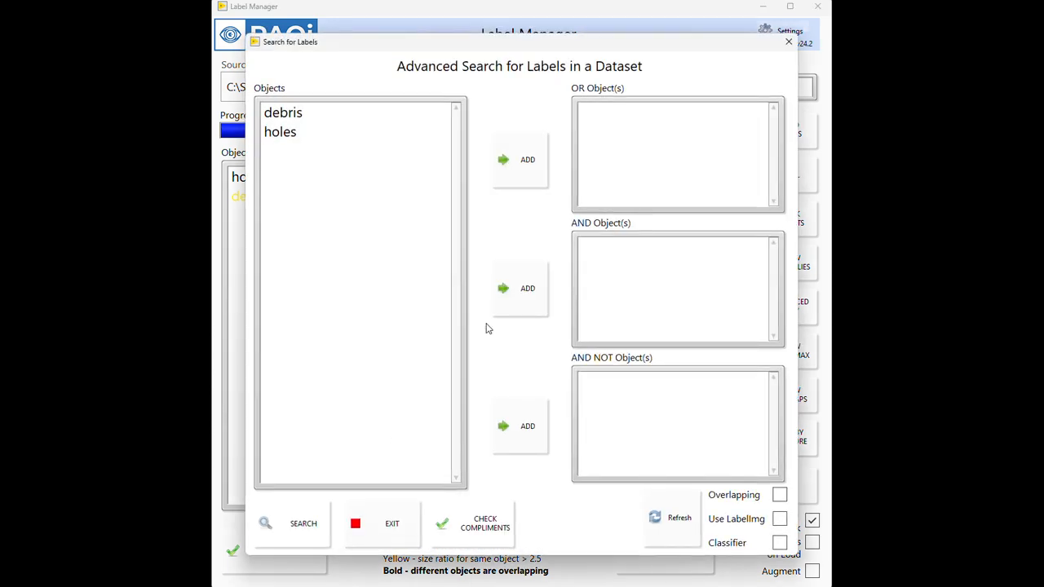
pyautogui.click(314, 116)
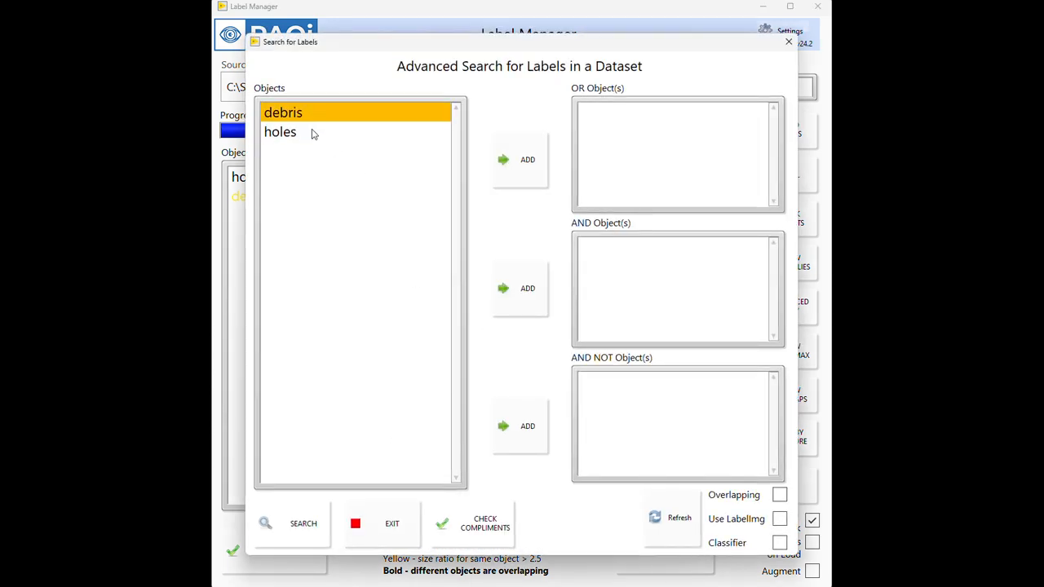
pyautogui.click(315, 135)
pyautogui.click(521, 184)
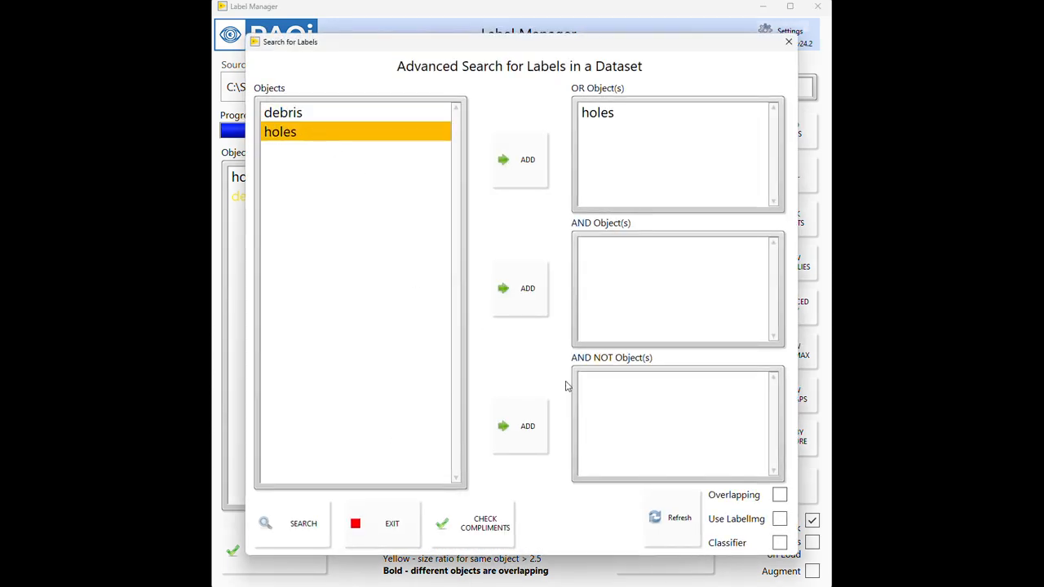
pyautogui.click(317, 537)
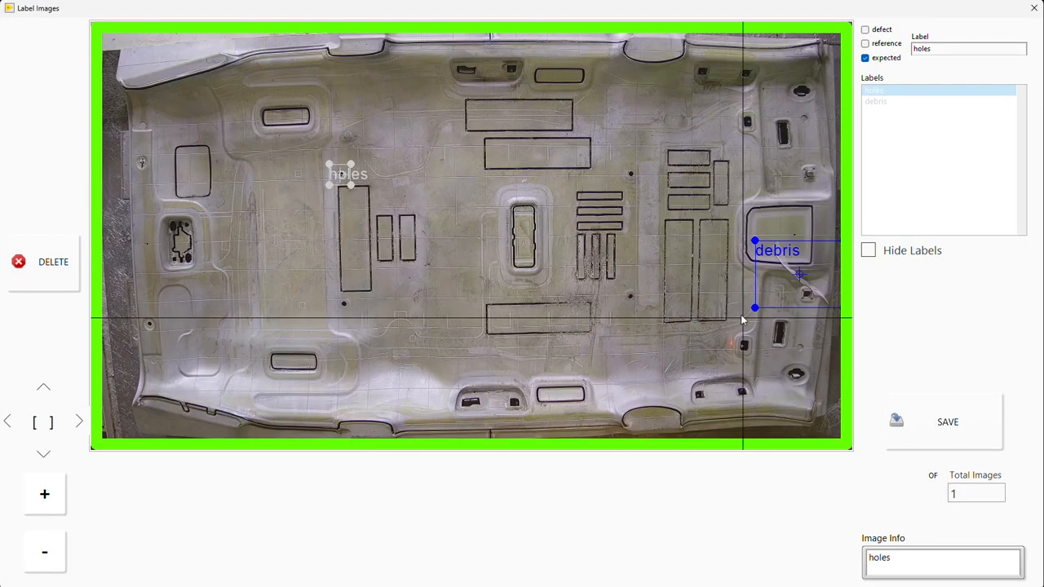
# Step: Delete the holes label from the found image, save its labels, and close the label search
pyautogui.click(340, 175)
pyautogui.press('Delete')
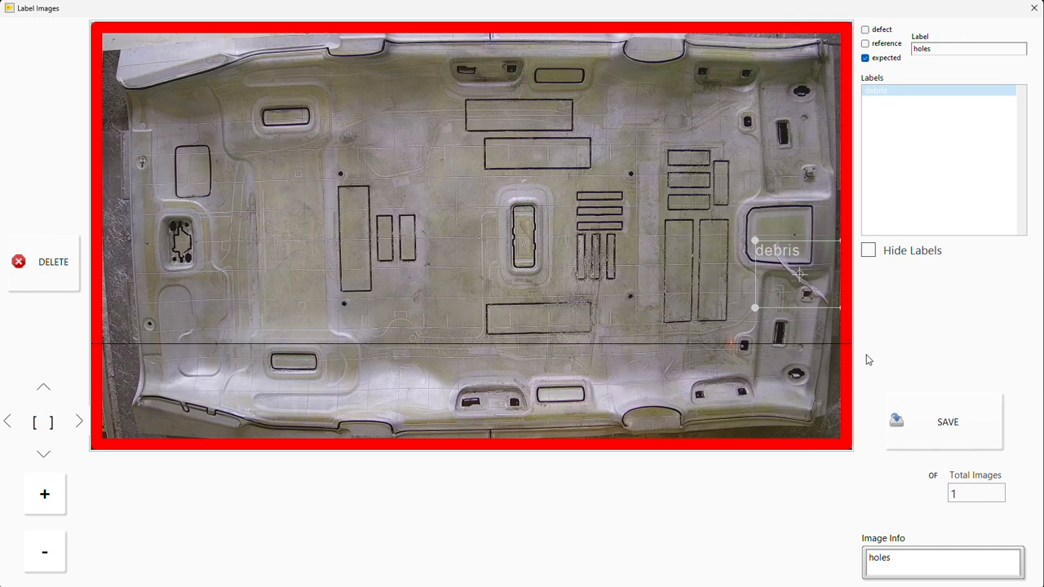
pyautogui.click(921, 416)
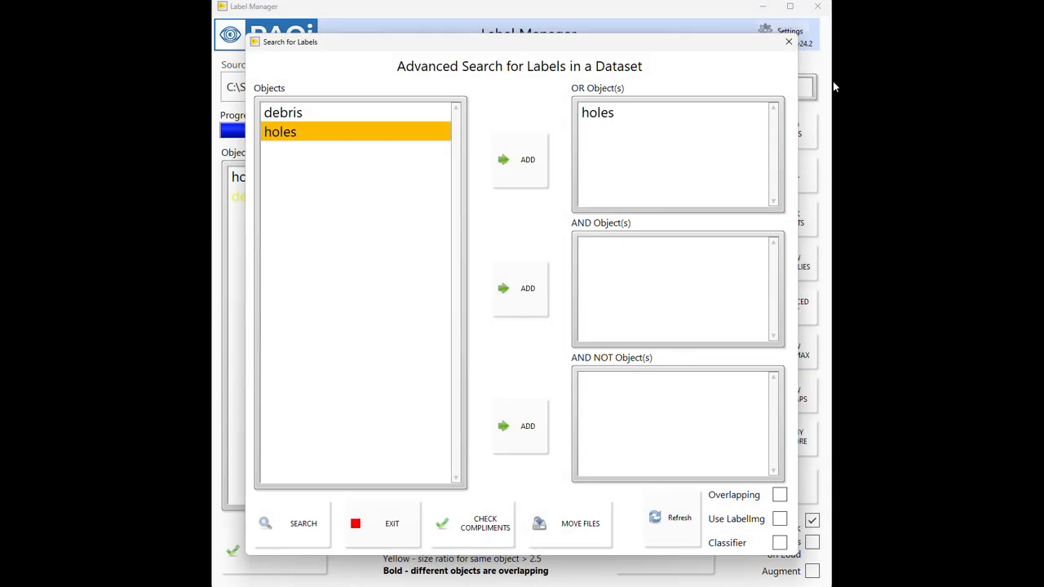
pyautogui.click(785, 44)
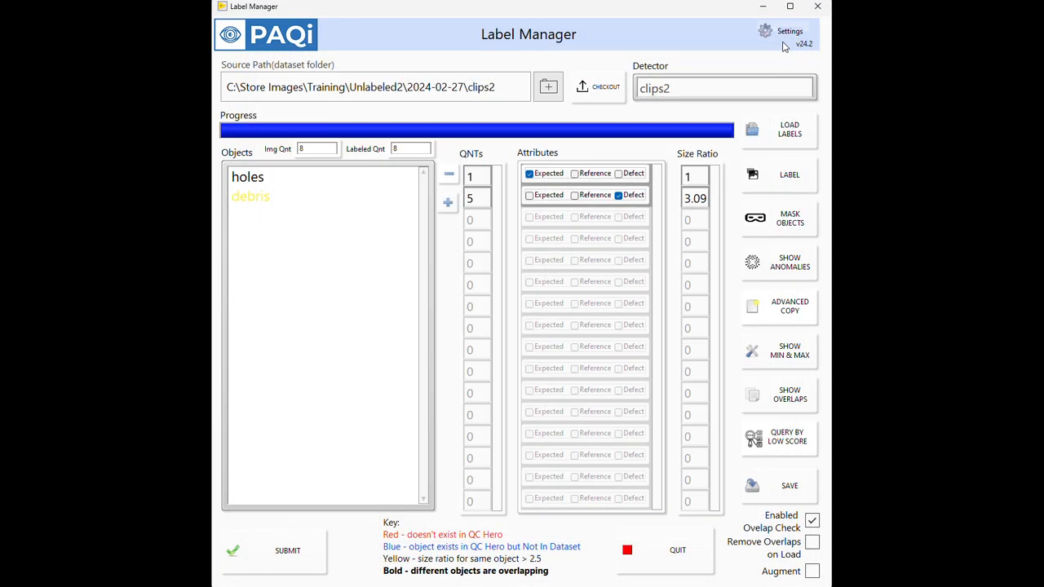
# Step: Submit the clips2 dataset for training and try to check out new images to label
pyautogui.click(318, 552)
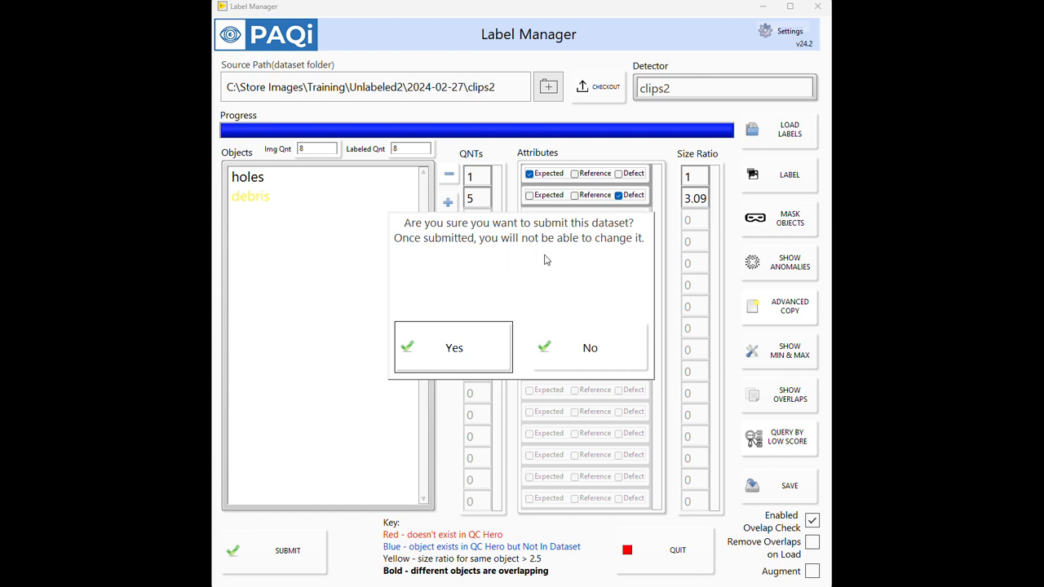
pyautogui.click(490, 340)
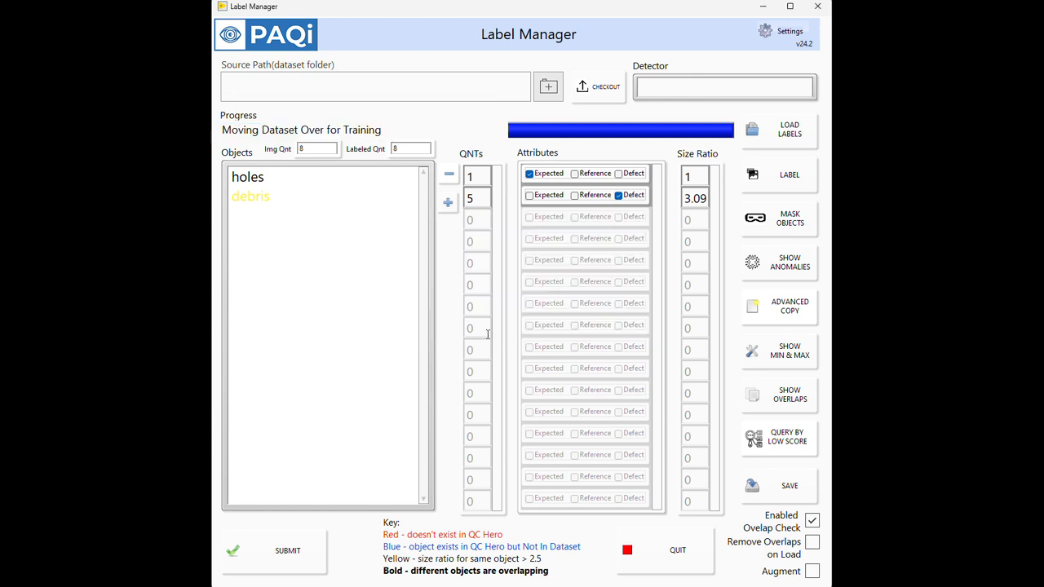
pyautogui.click(489, 340)
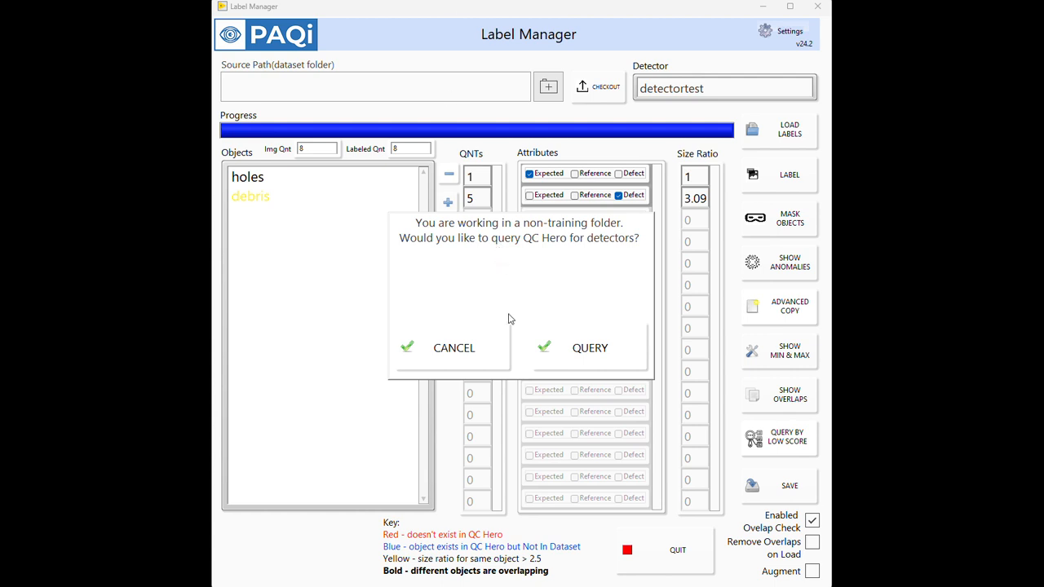
pyautogui.click(612, 98)
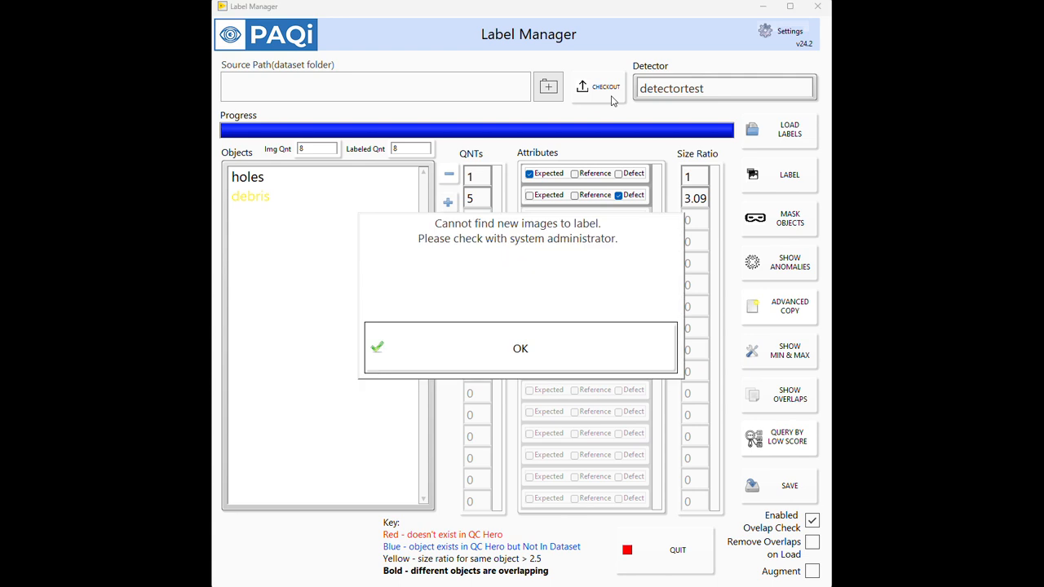
pyautogui.click(532, 360)
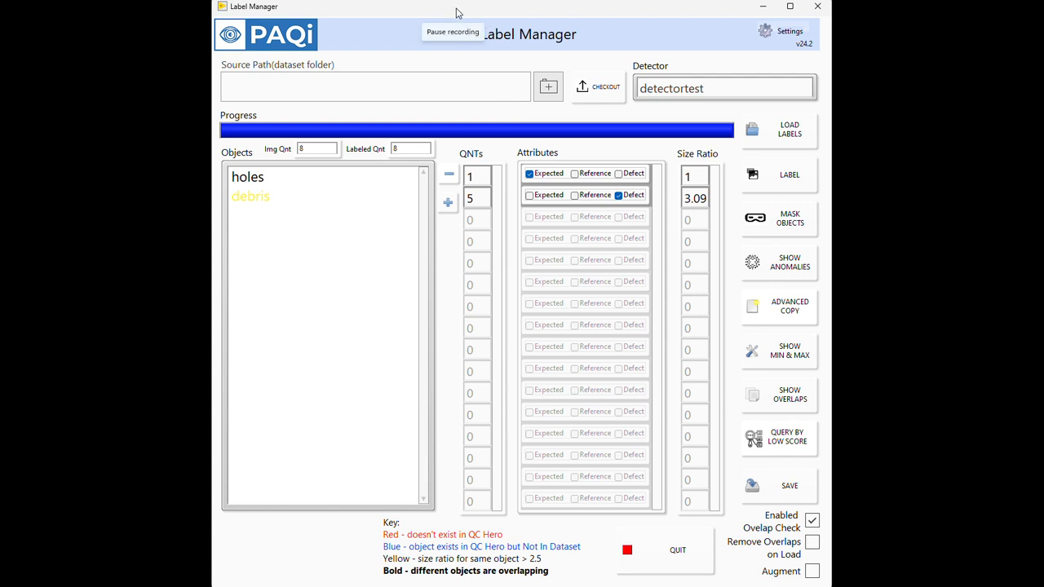
# Step: Look up the Checkout Folder value in the viewer configuration settings
pyautogui.click(779, 32)
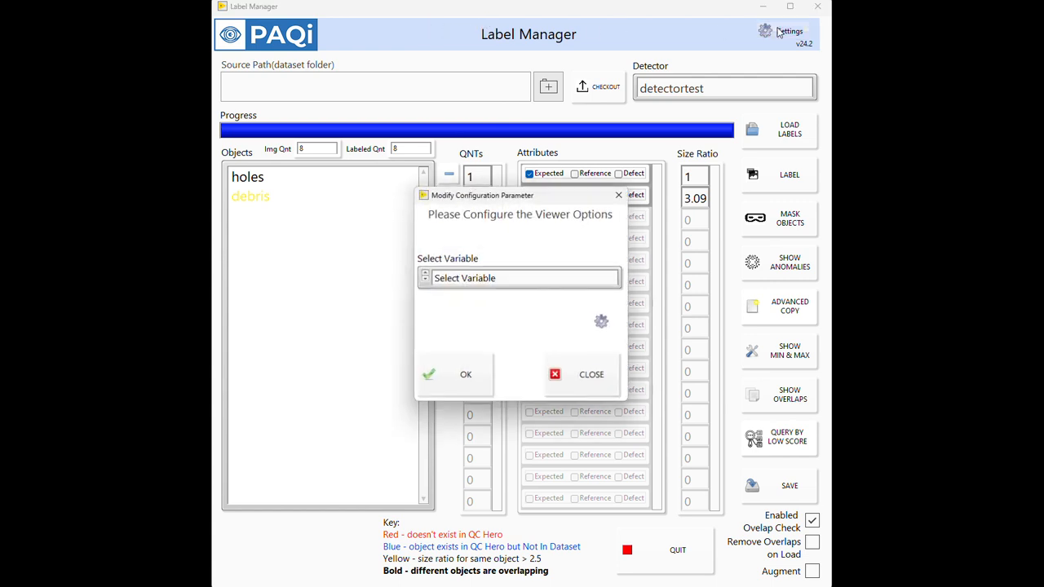
pyautogui.click(554, 278)
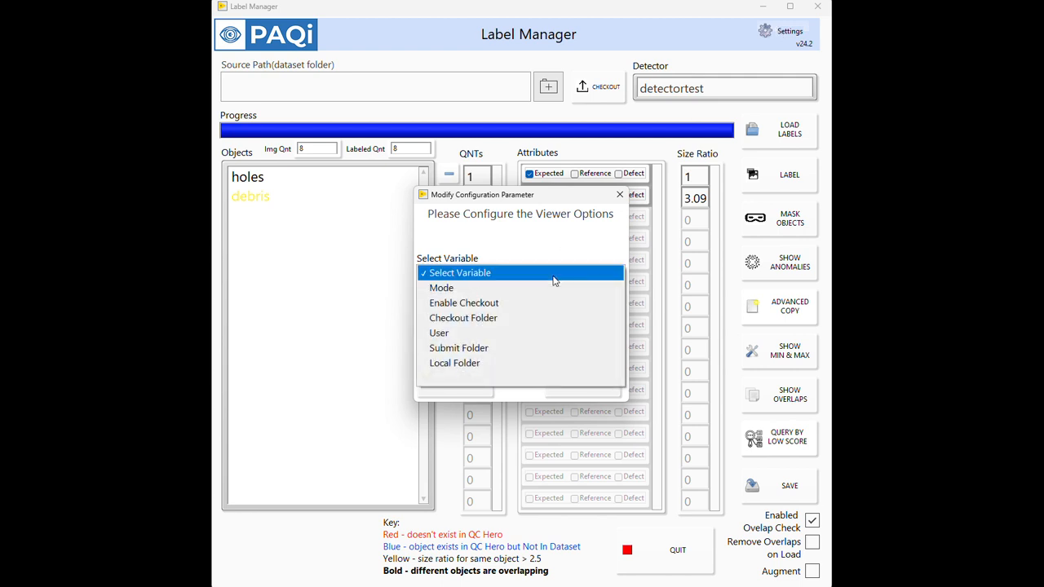
pyautogui.click(495, 318)
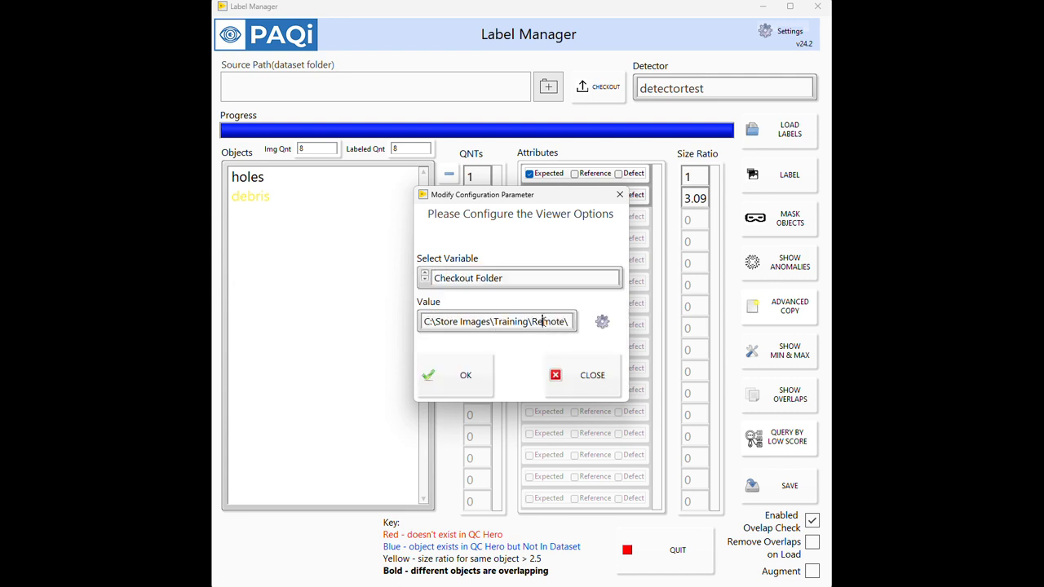
pyautogui.tripleClick(542, 321)
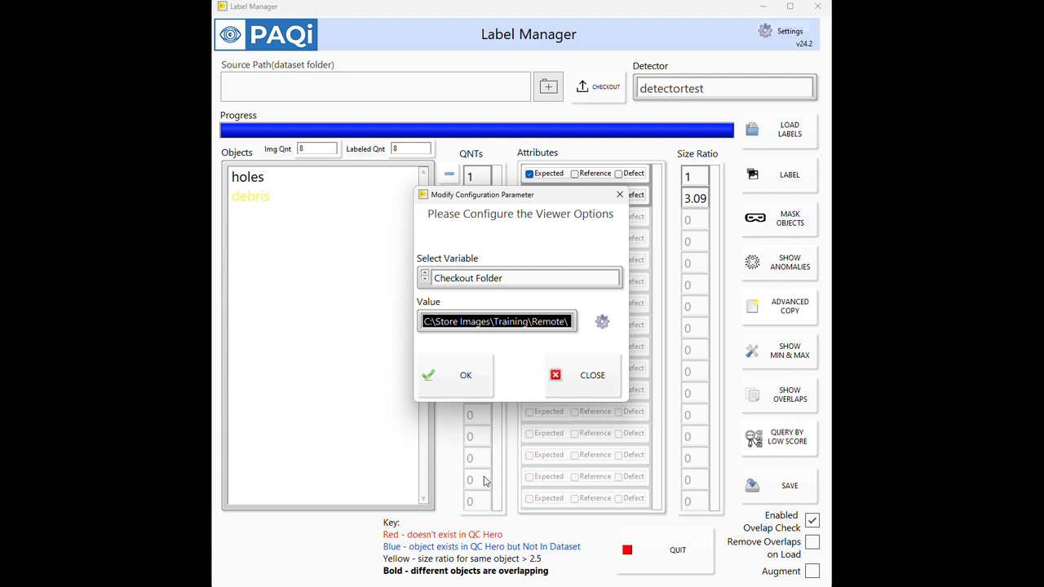
pyautogui.click(455, 12)
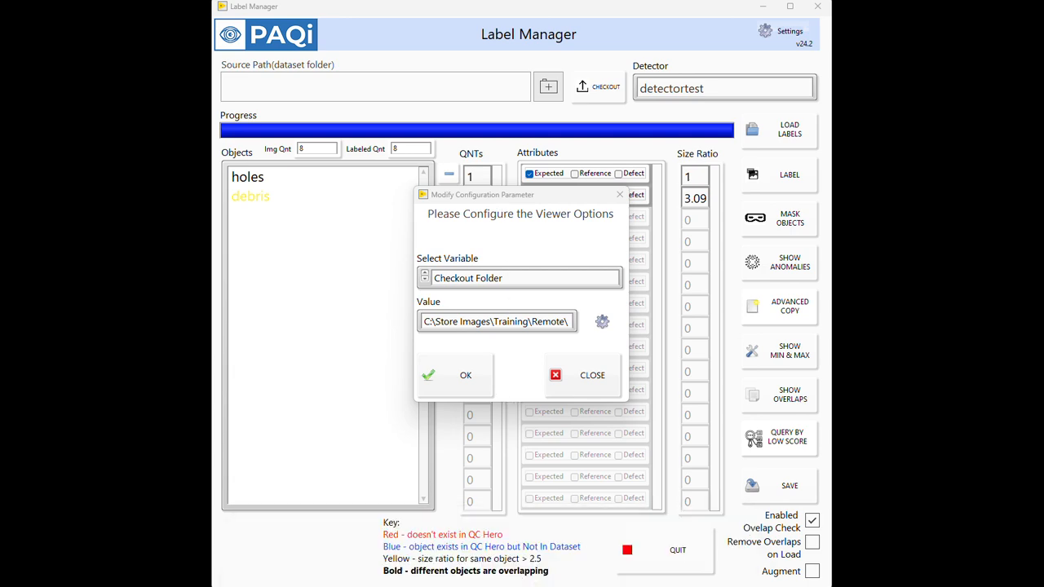
# Step: Switch to File Explorer and open the labeling user's folder under C:\Store Images\Training\Remote
pyautogui.moveTo(506, 563)
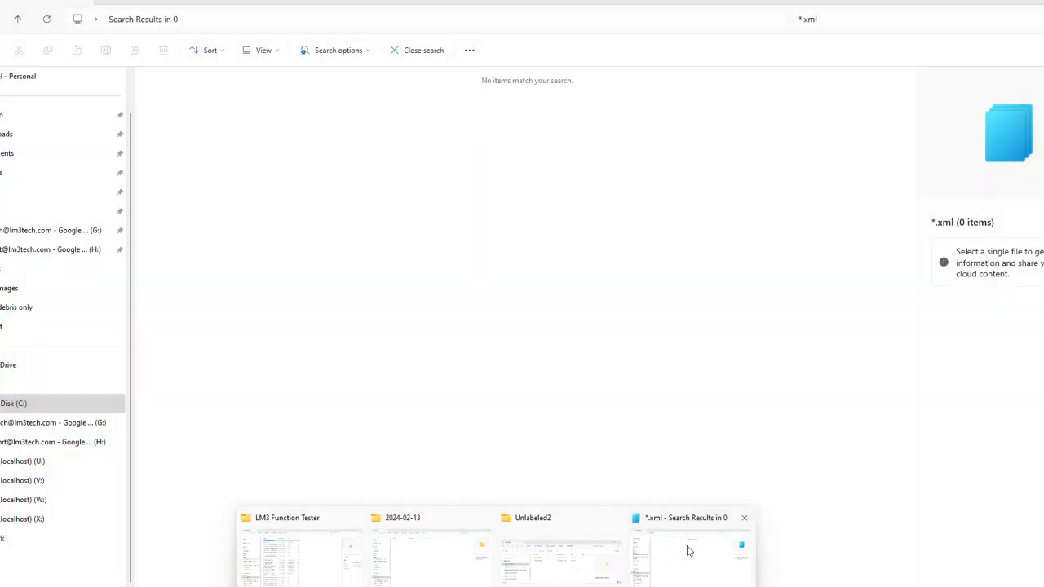
pyautogui.click(687, 552)
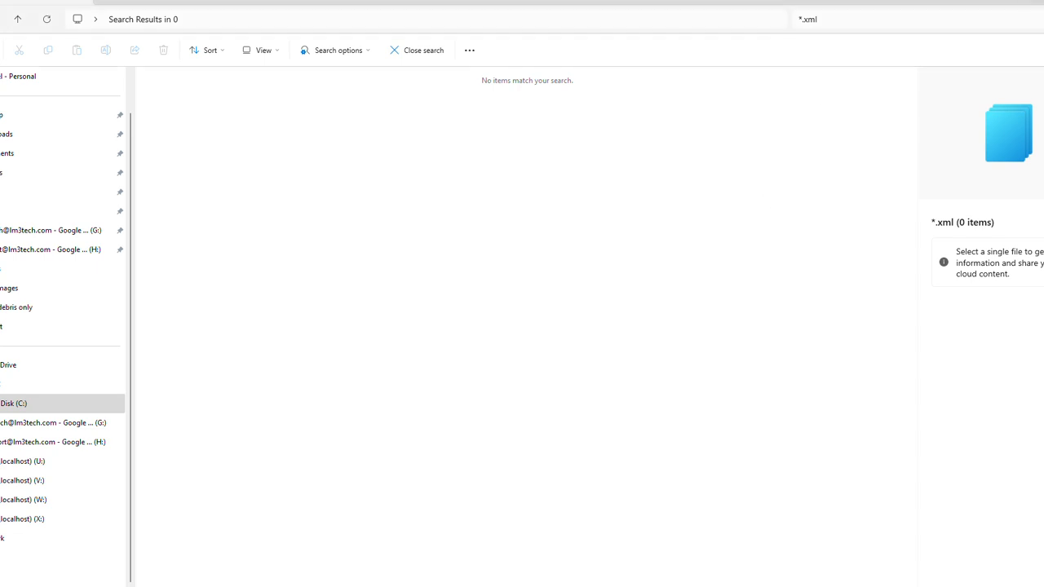
pyautogui.click(1043, 0)
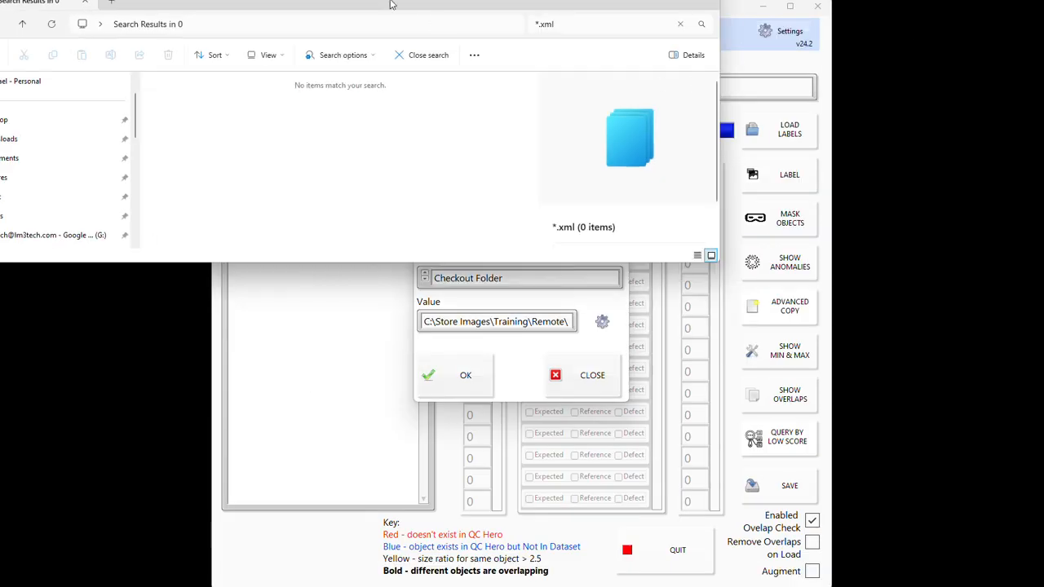
pyautogui.moveTo(388, 2); pyautogui.dragTo(437, 49)
pyautogui.click(420, 74)
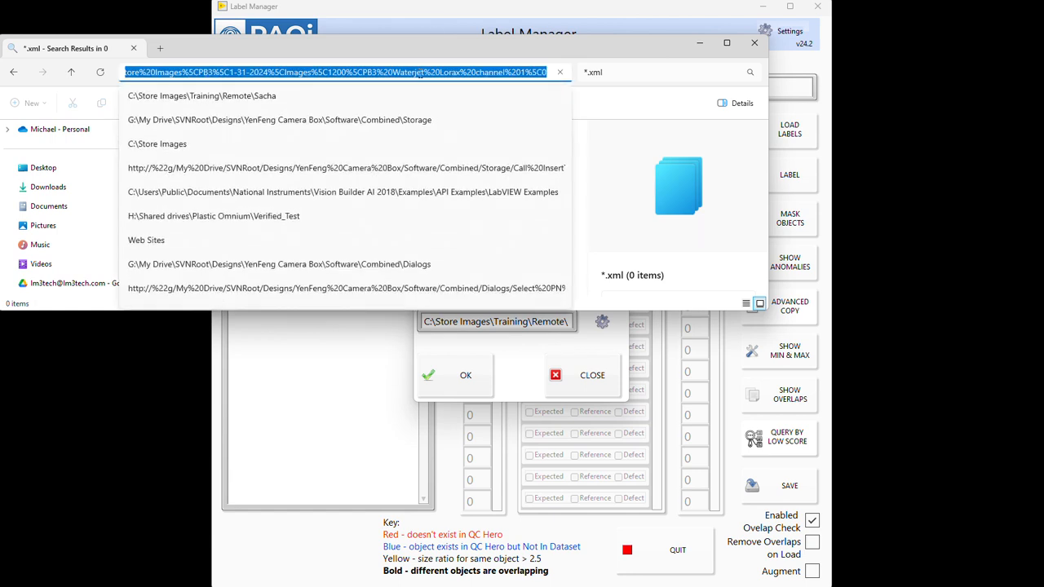
pyautogui.press('Down')
pyautogui.press('Return')
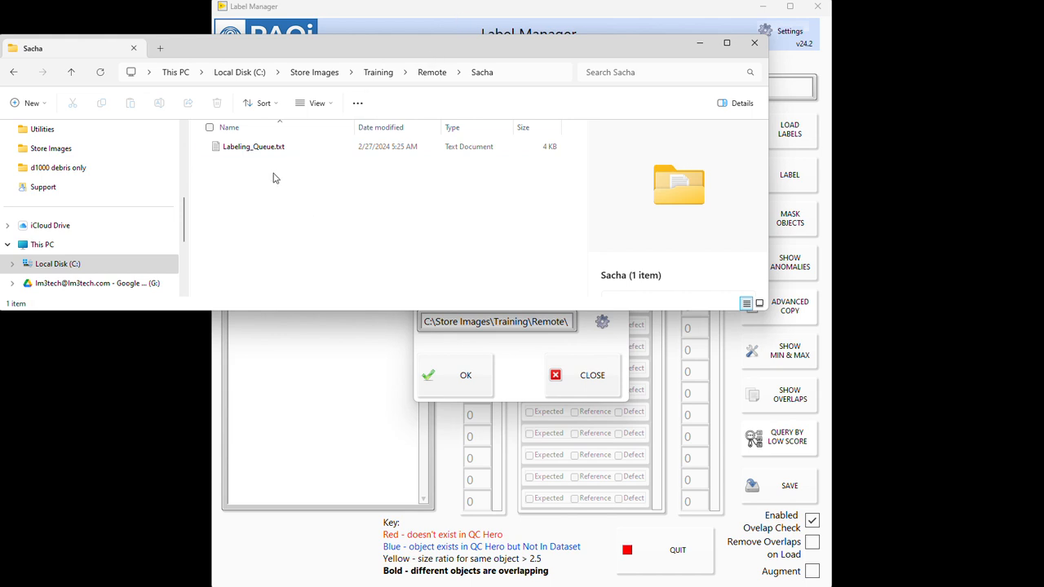
# Step: Open the d1200 folder under C:\Store Images\Training\Unlabeled and copy all of its files
pyautogui.click(89, 271)
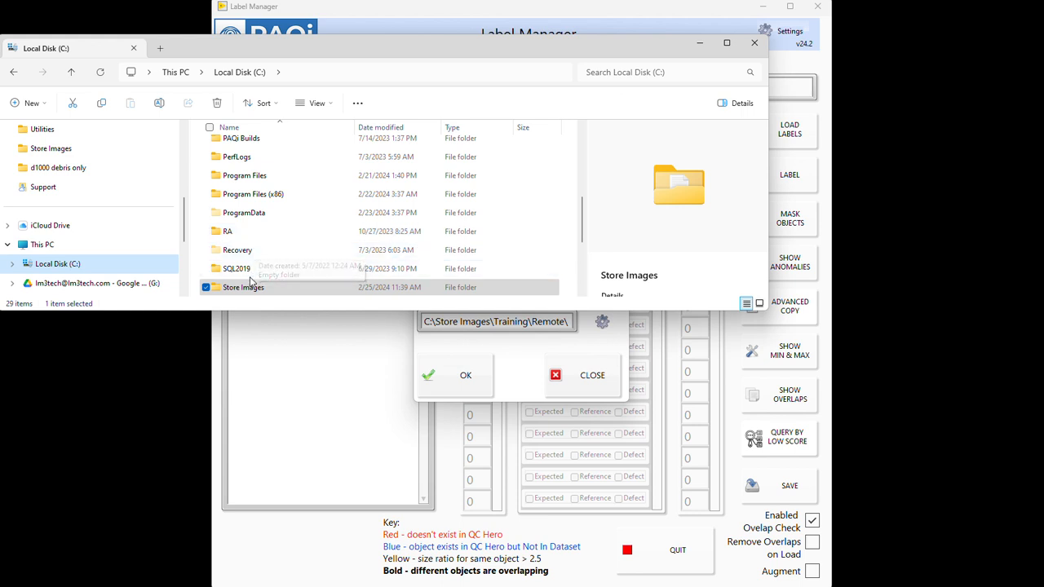
pyautogui.doubleClick(248, 287)
pyautogui.scroll(-10, 250, 290)
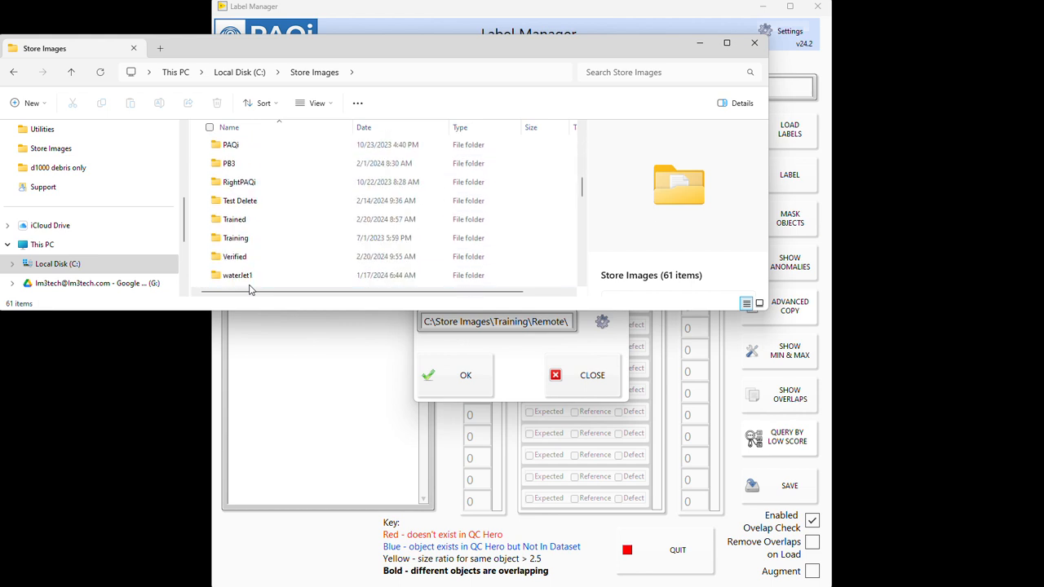
pyautogui.doubleClick(252, 237)
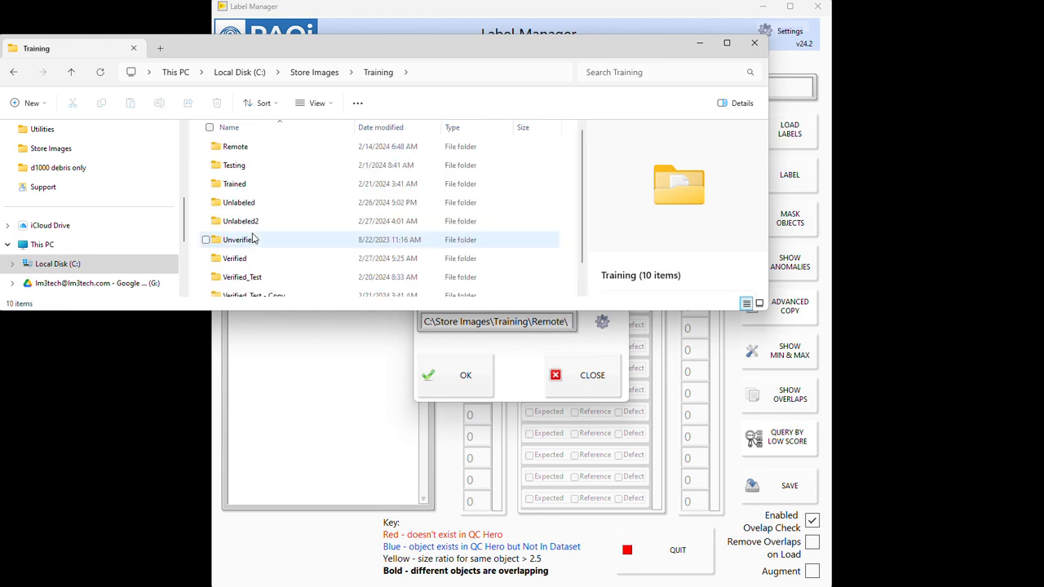
pyautogui.doubleClick(259, 204)
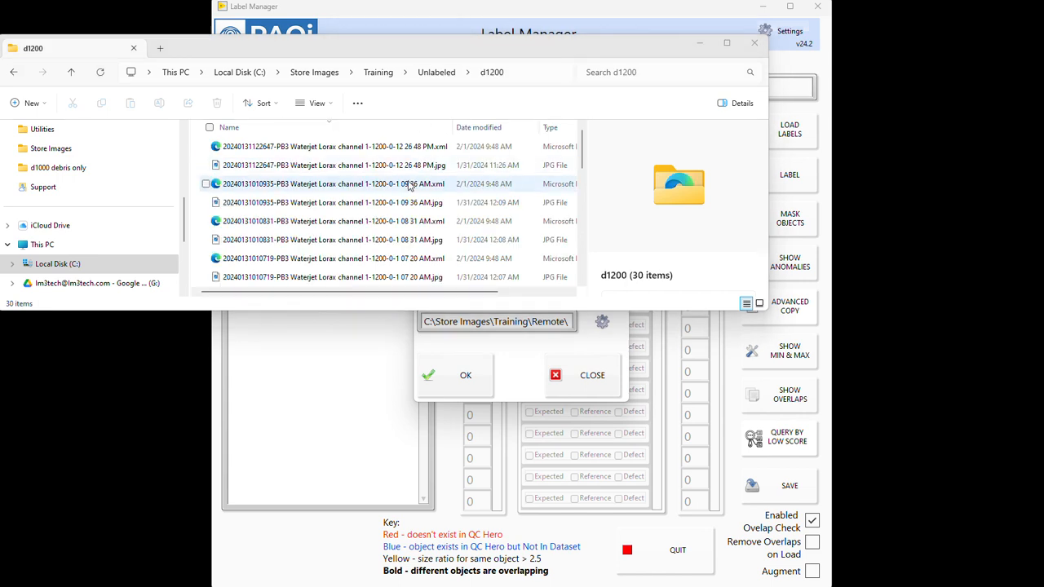
pyautogui.click(411, 186)
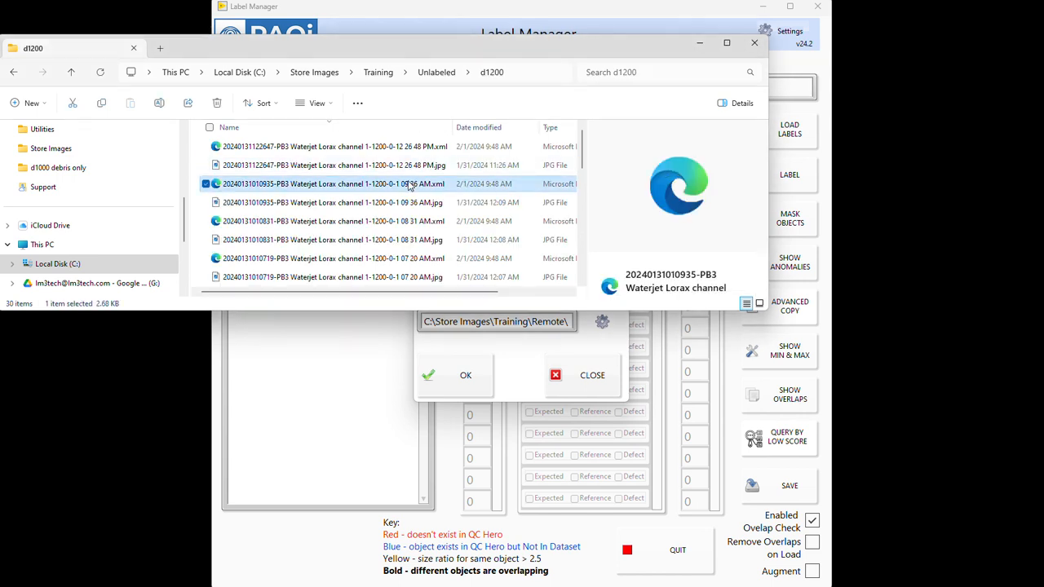
pyautogui.hotkey('ctrl', 'a')
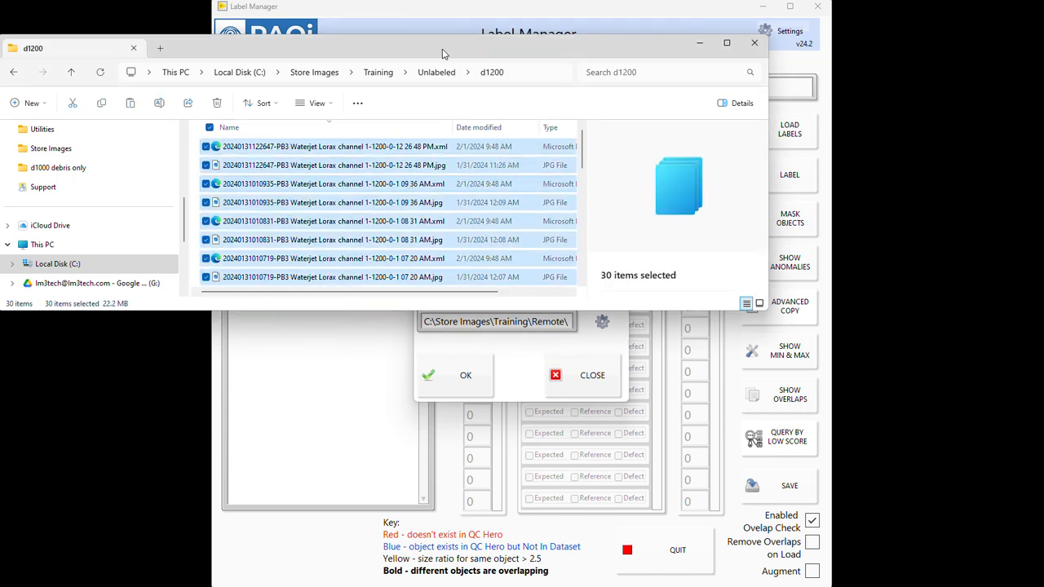
pyautogui.click(318, 75)
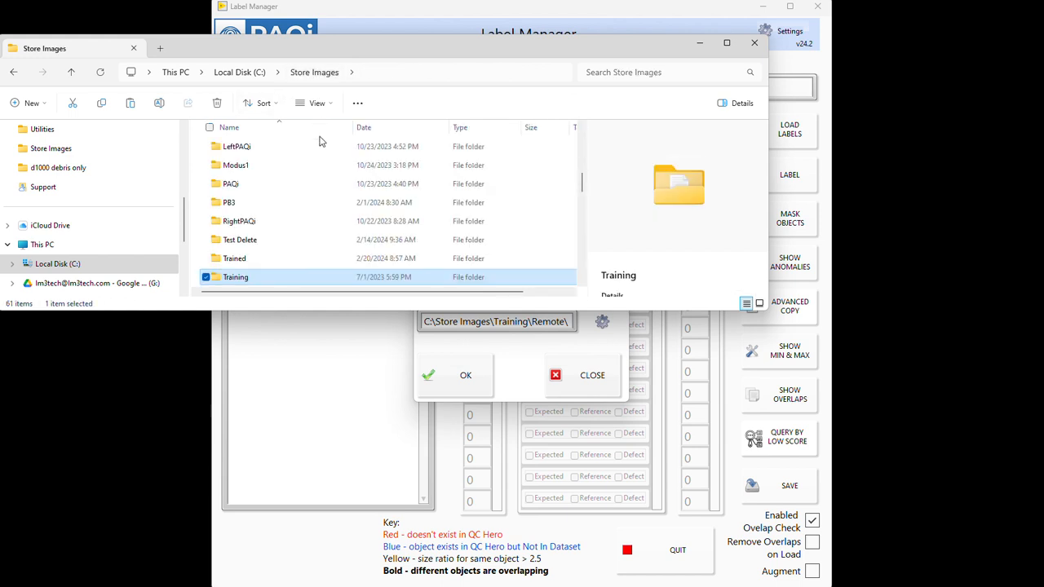
pyautogui.click(13, 75)
pyautogui.click(13, 75)
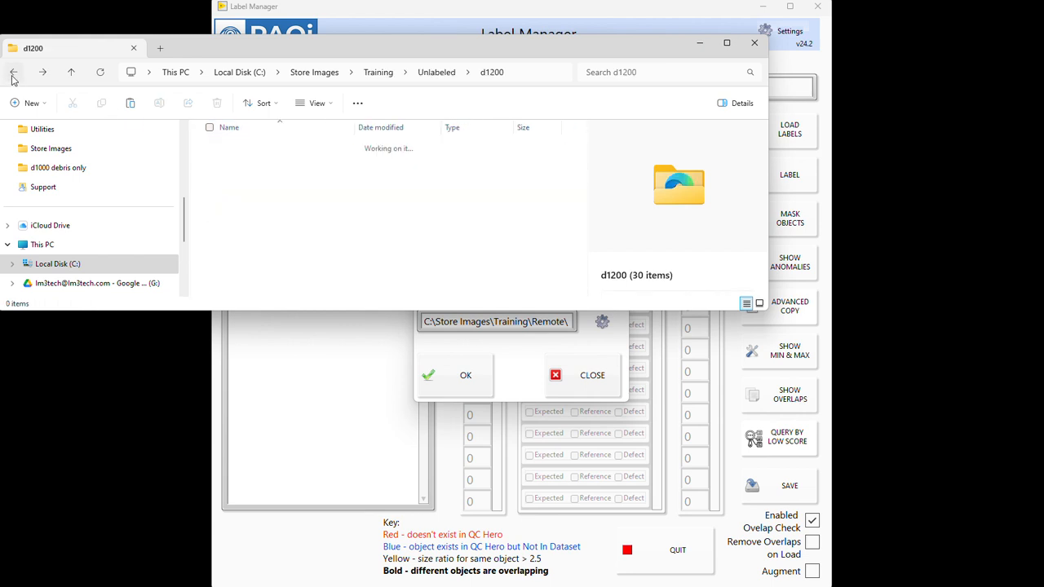
# Step: Return to the labeling user's folder under C:\Store Images\Training\Remote
pyautogui.click(13, 75)
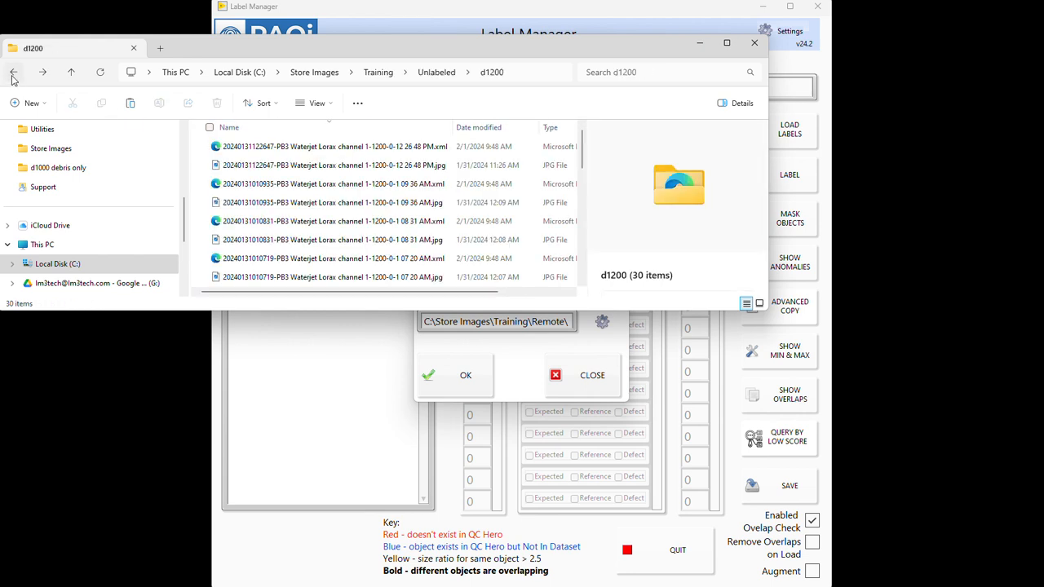
pyautogui.click(13, 75)
pyautogui.click(13, 75)
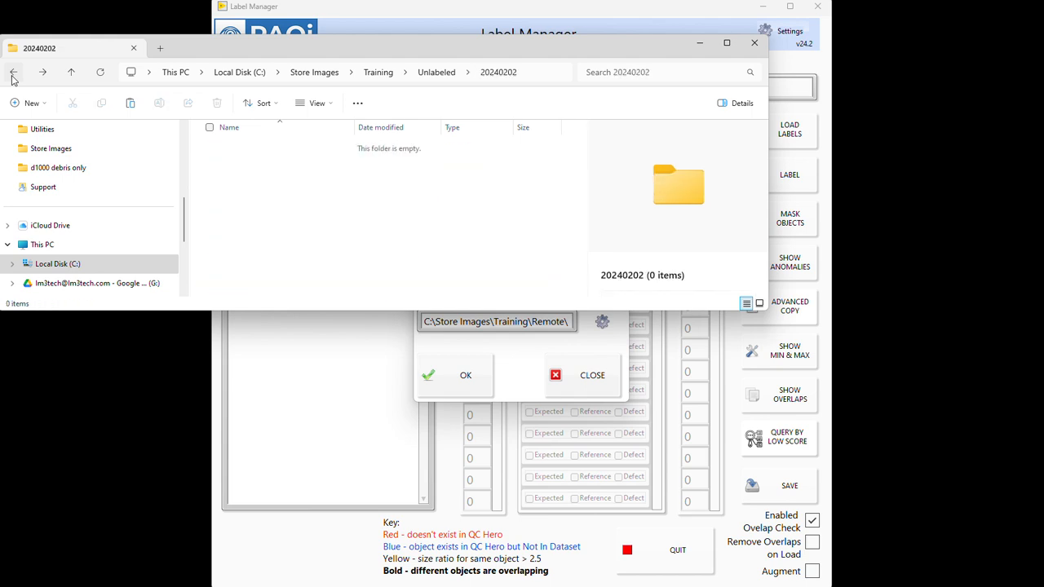
pyautogui.click(13, 75)
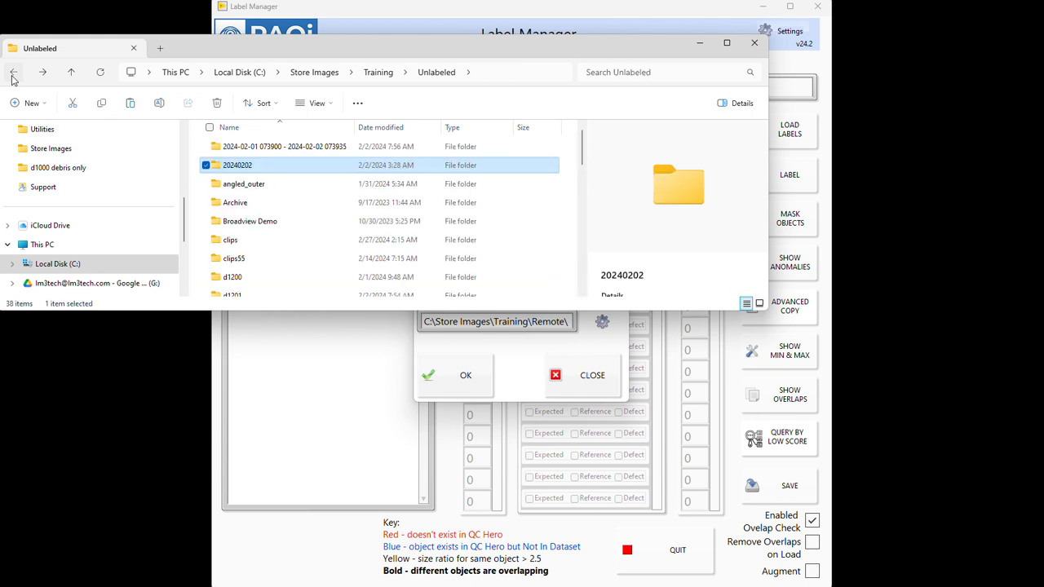
pyautogui.click(13, 75)
pyautogui.click(13, 75)
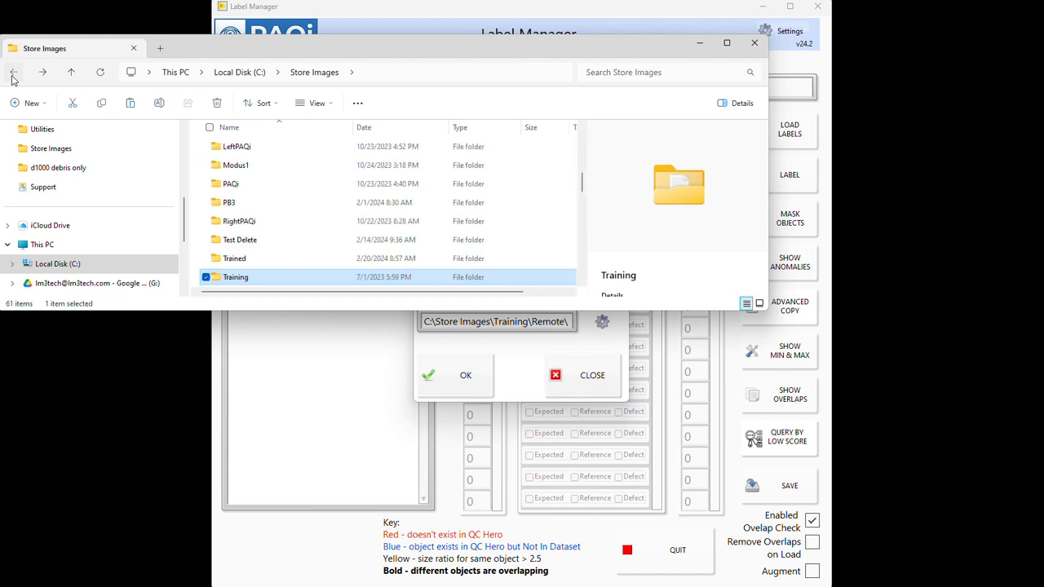
pyautogui.click(13, 75)
pyautogui.click(13, 75)
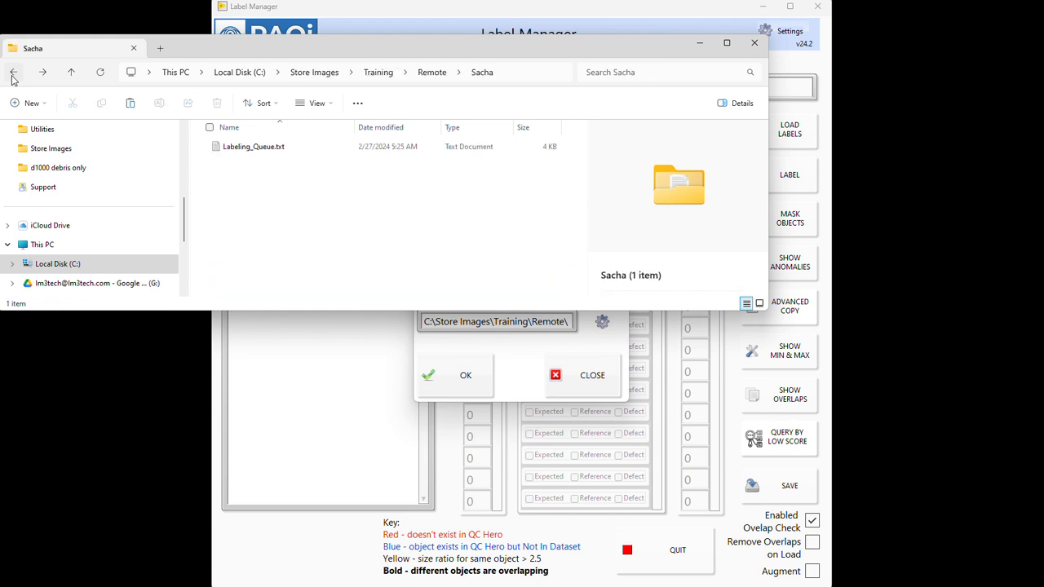
# Step: Create a folder named 2024-2-27 in the labeling user's folder
pyautogui.rightClick(290, 193)
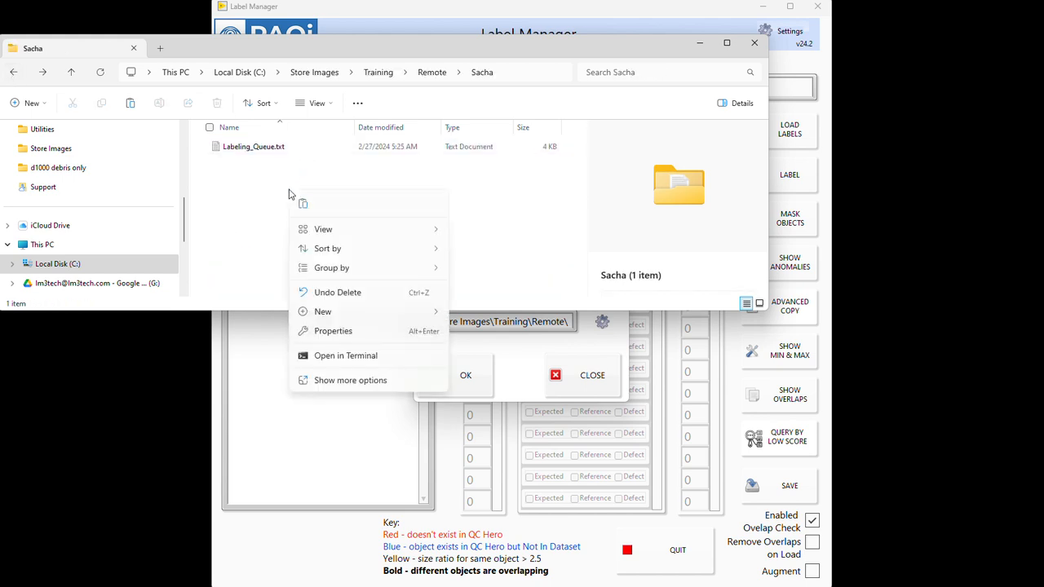
pyautogui.moveTo(341, 311)
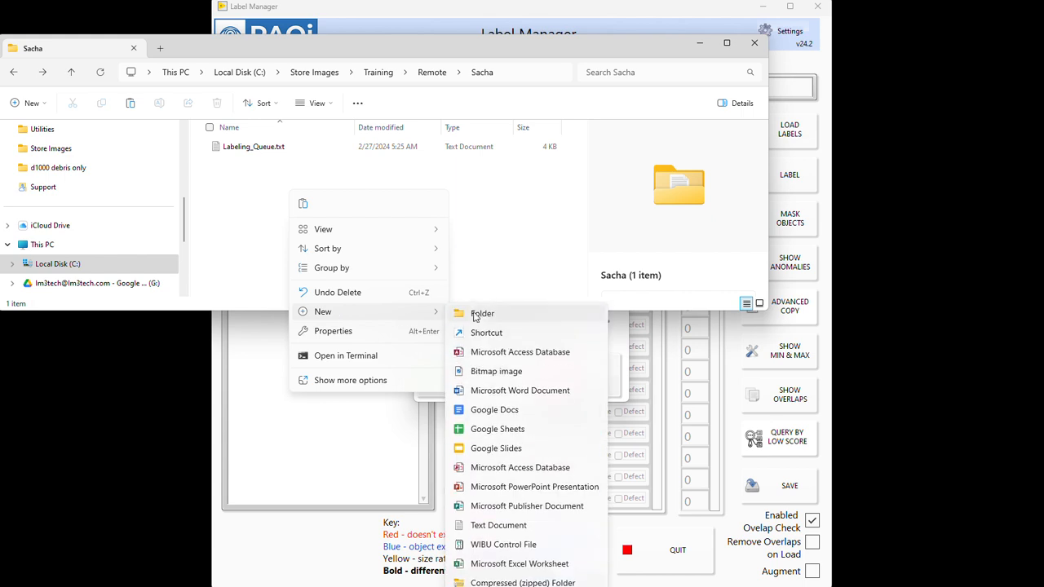
pyautogui.click(482, 314)
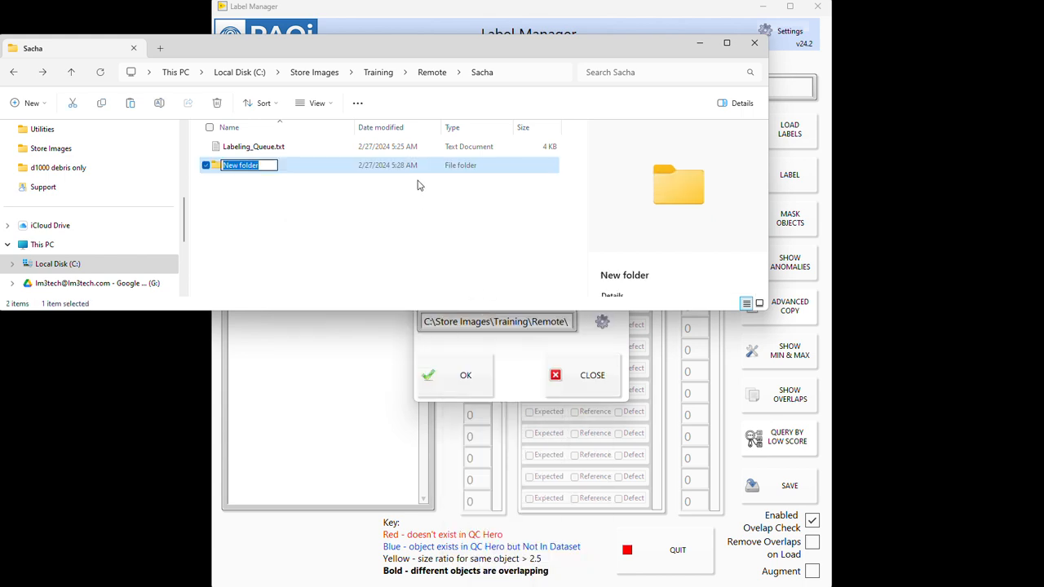
pyautogui.write('2024-2-27')
pyautogui.click(299, 194)
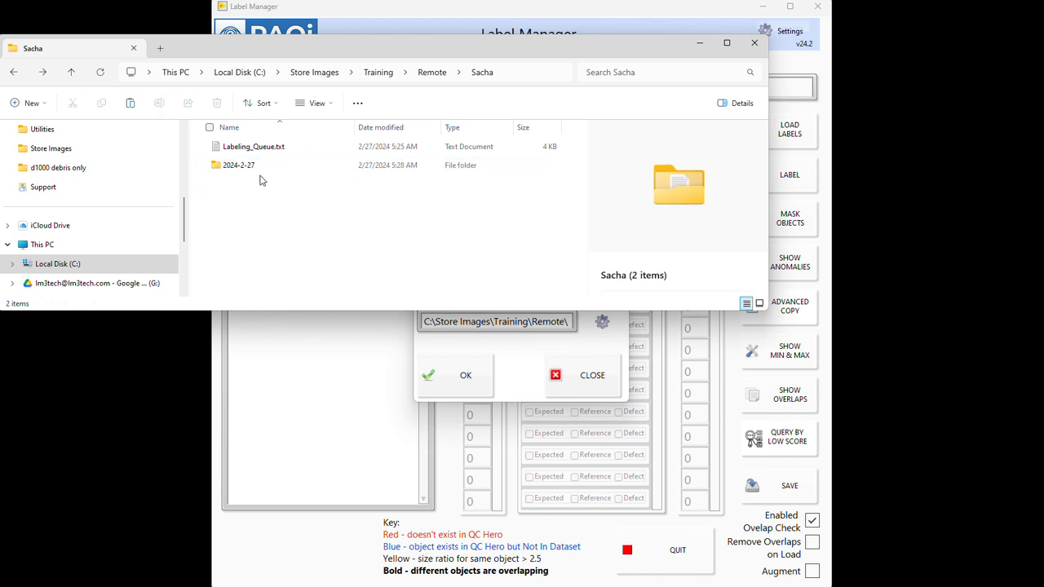
# Step: Rename the new date folder as 2024-02-27 so the month has two digits
pyautogui.click(243, 168)
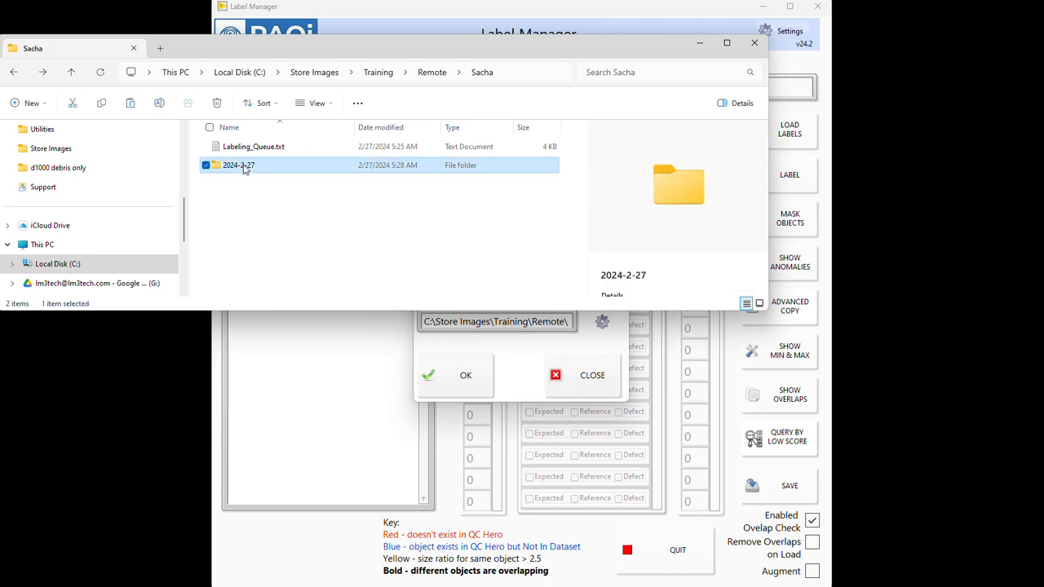
pyautogui.click(242, 169)
pyautogui.click(243, 169)
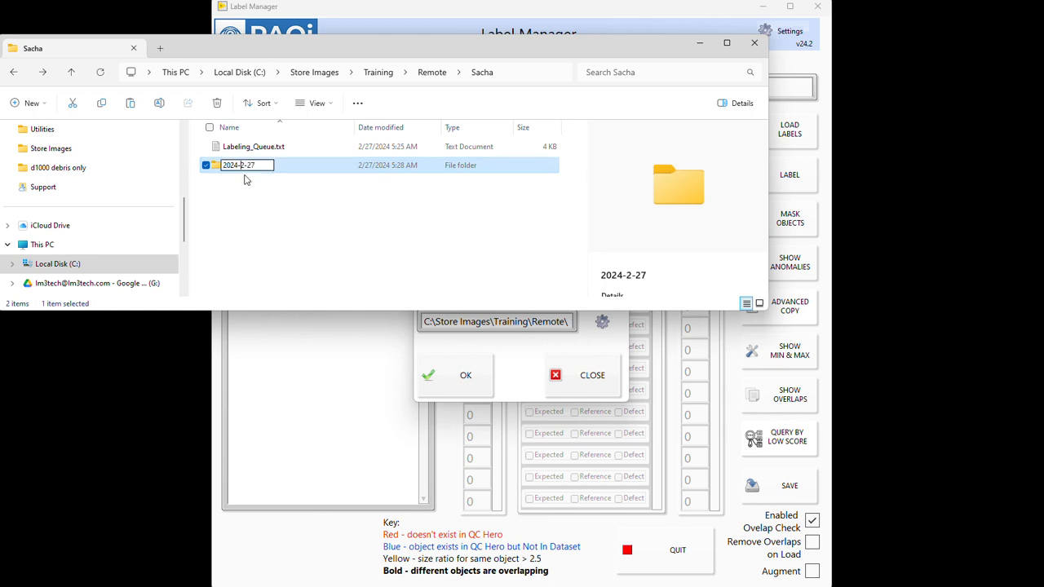
pyautogui.write('0')
pyautogui.press('Return')
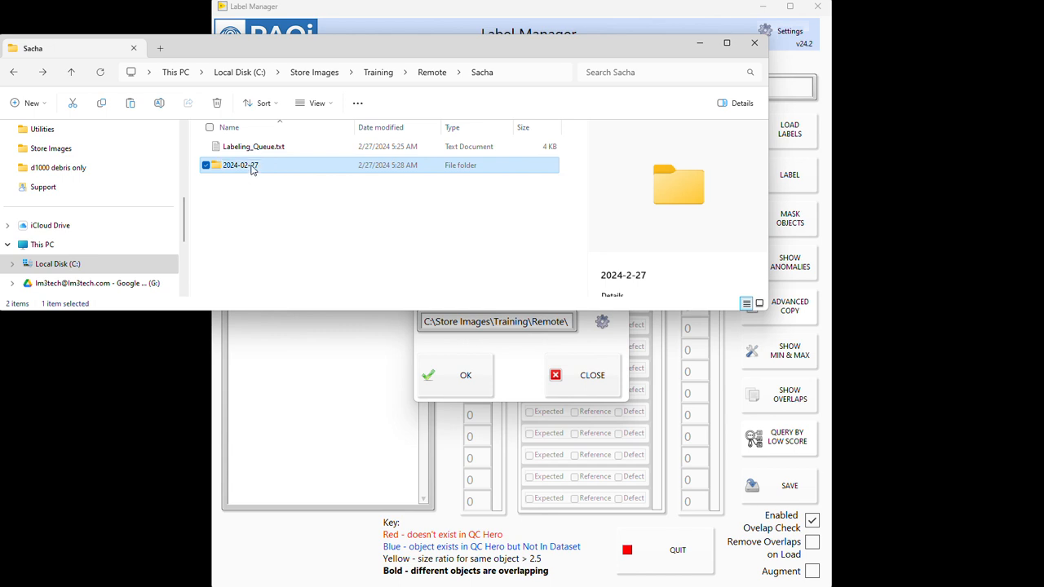
# Step: Create a subfolder named d1000 debris only inside the 2024-02-27 folder
pyautogui.doubleClick(252, 169)
pyautogui.rightClick(252, 169)
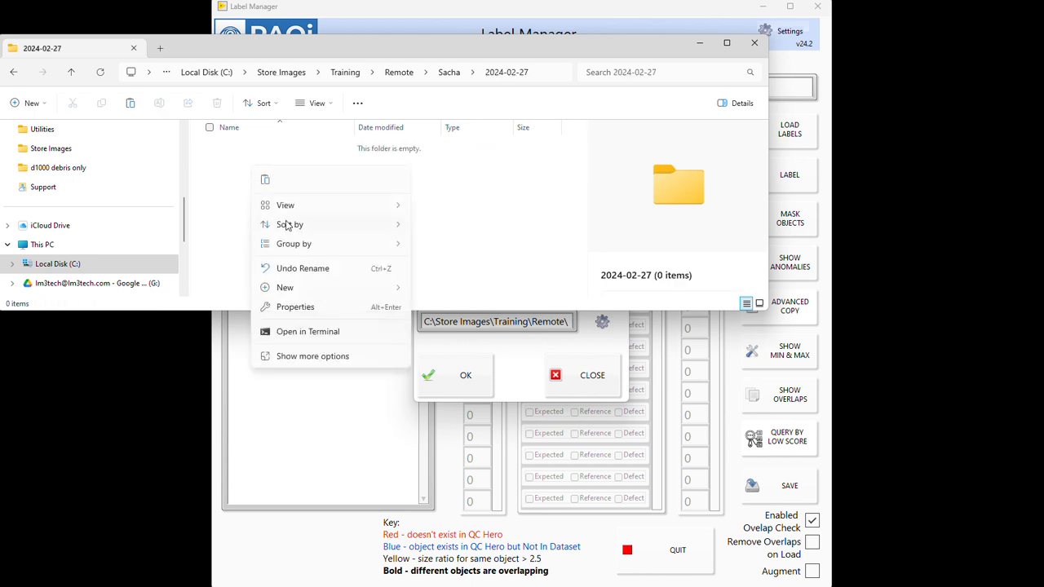
pyautogui.moveTo(333, 294)
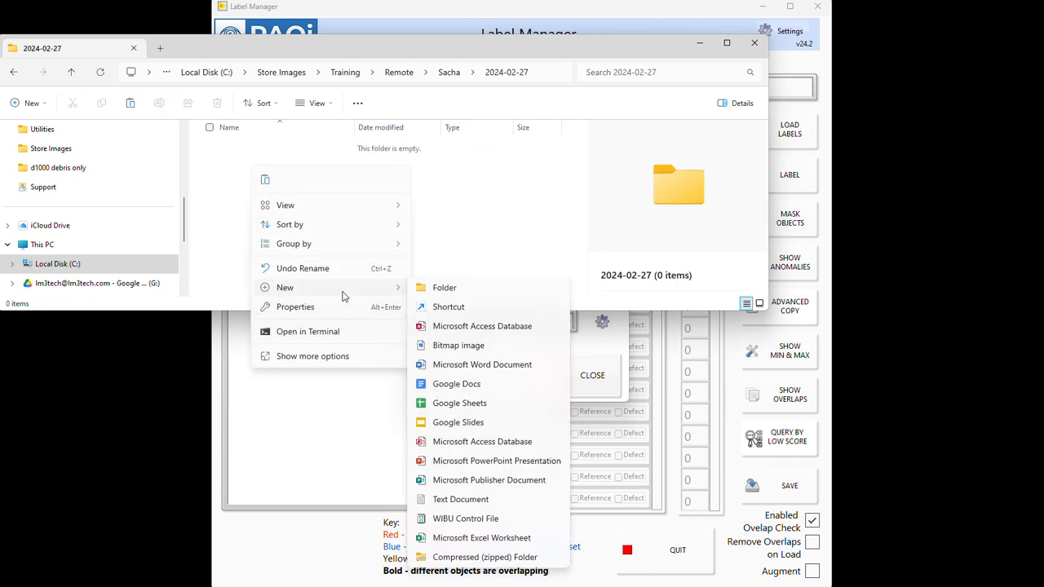
pyautogui.click(443, 289)
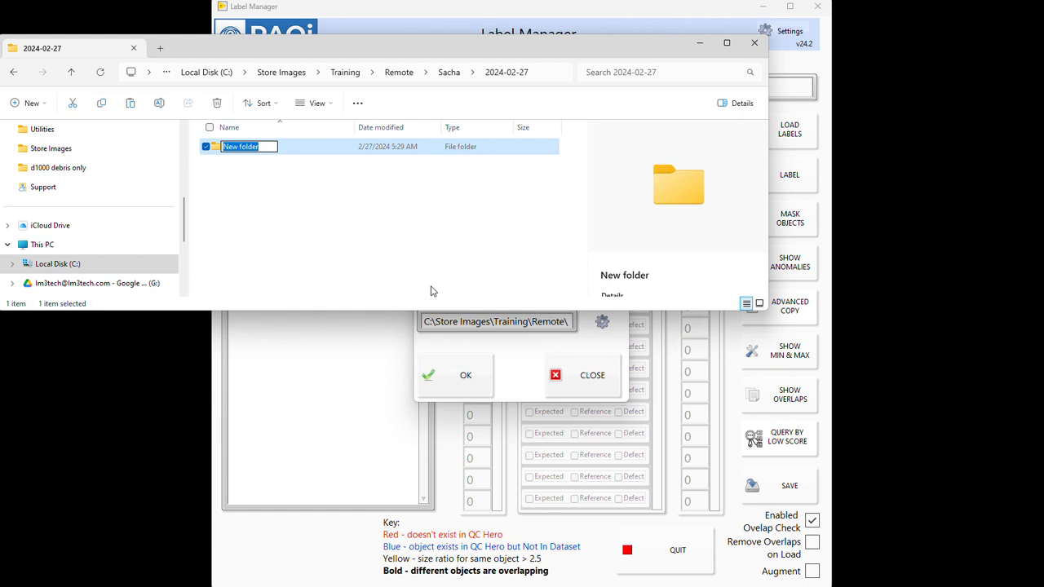
pyautogui.write('d1000 debris onl')
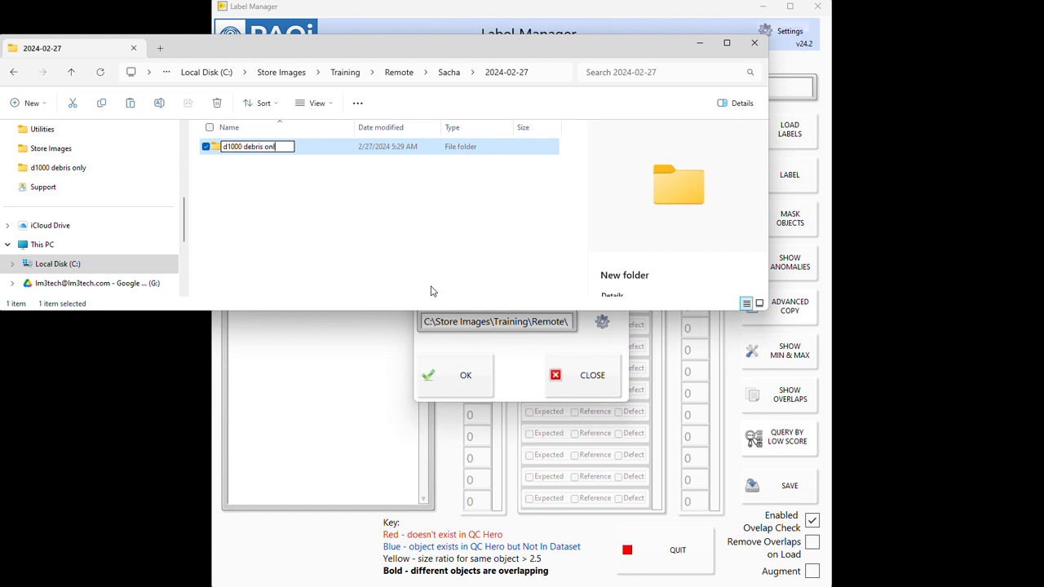
pyautogui.write('y')
pyautogui.click(276, 169)
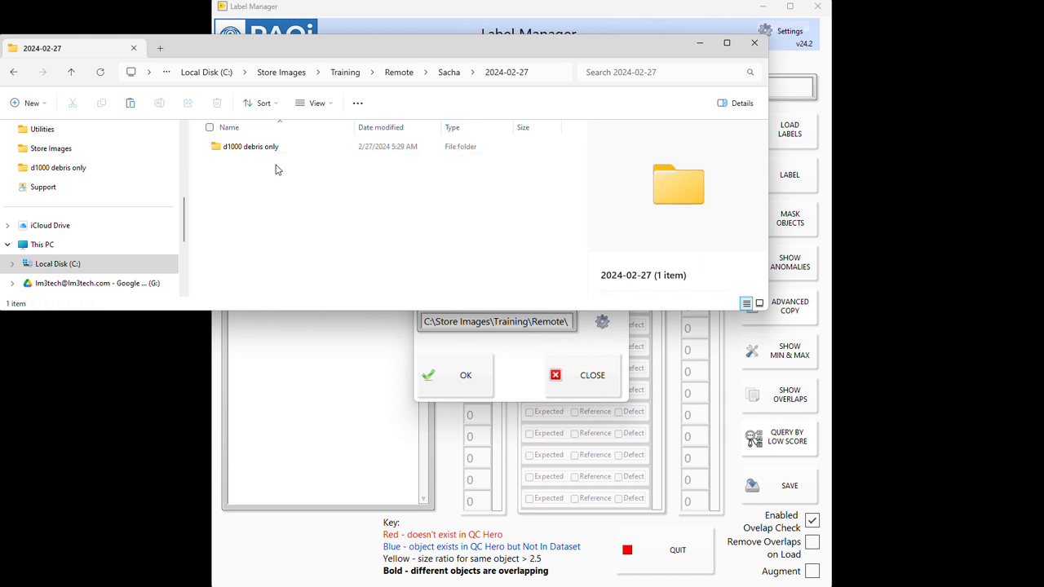
# Step: Paste the copied d1200 files into the d1000 debris only folder and go back up to the 2024-02-27 folder
pyautogui.doubleClick(259, 155)
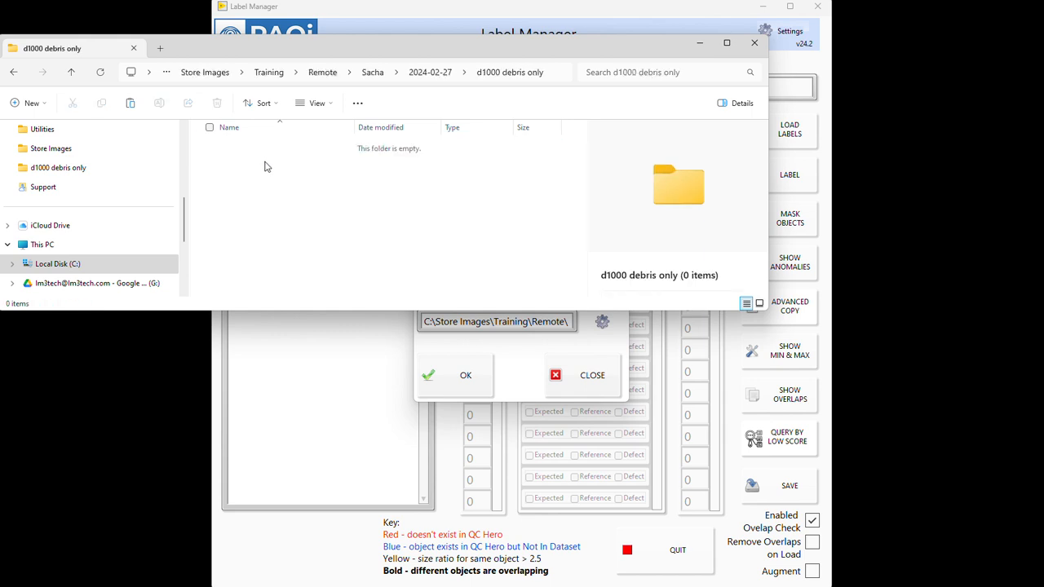
pyautogui.hotkey('ctrl', 'v')
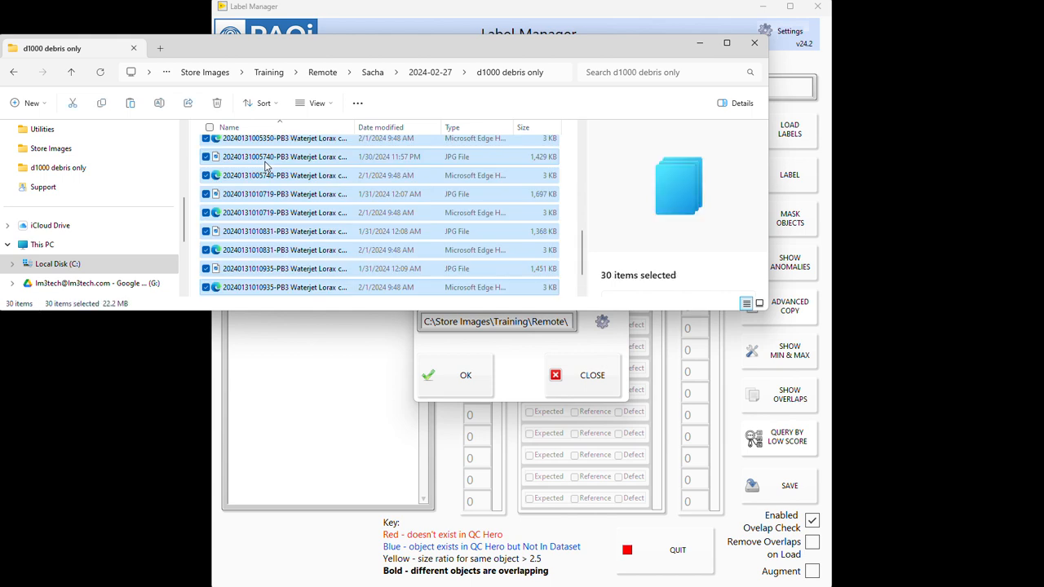
pyautogui.click(443, 74)
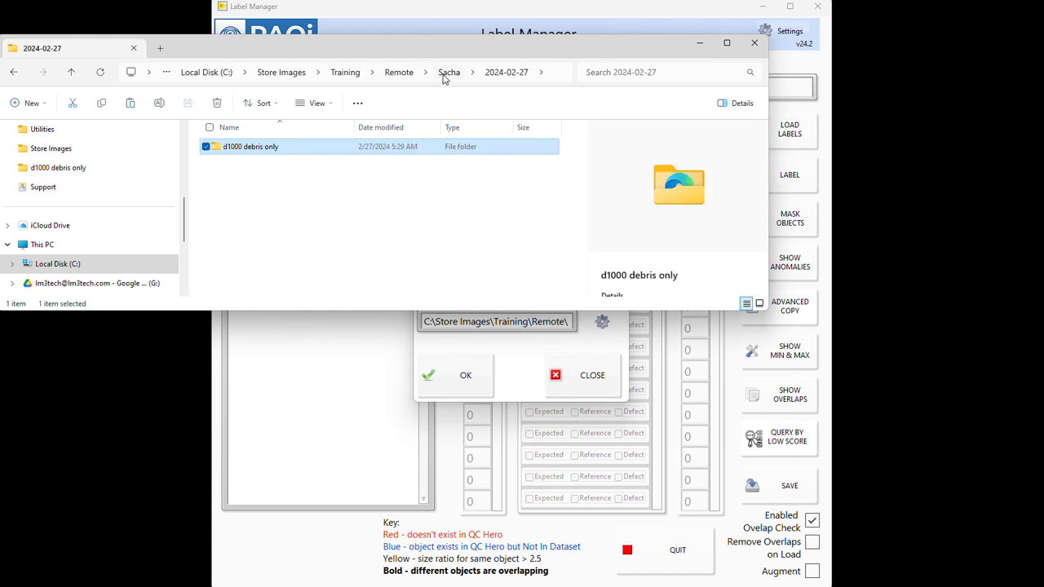
# Step: Switch to Label Manager, close the viewer configuration settings and try to check out new images to label
pyautogui.click(702, 46)
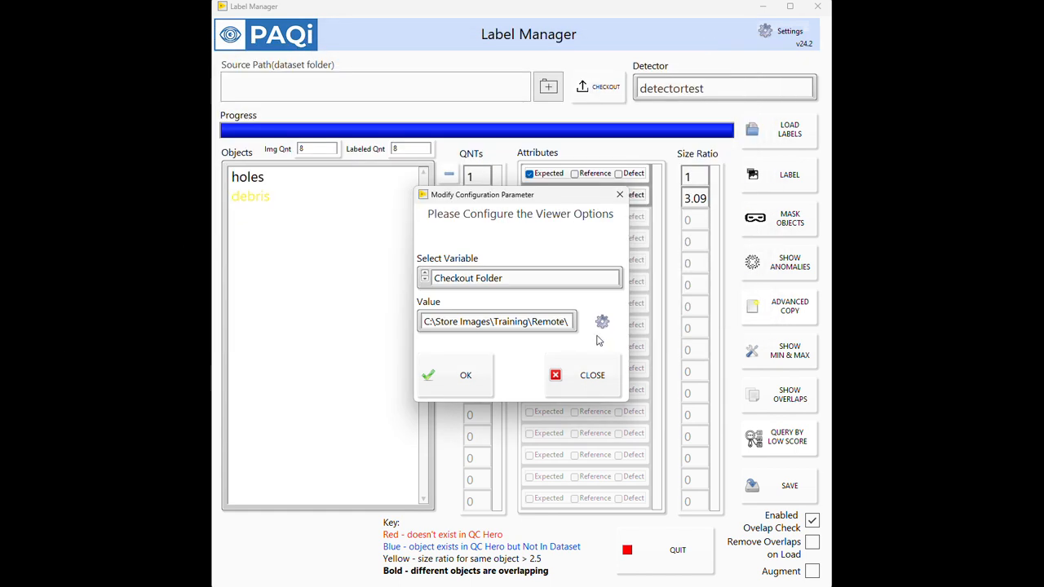
pyautogui.click(589, 396)
pyautogui.click(604, 91)
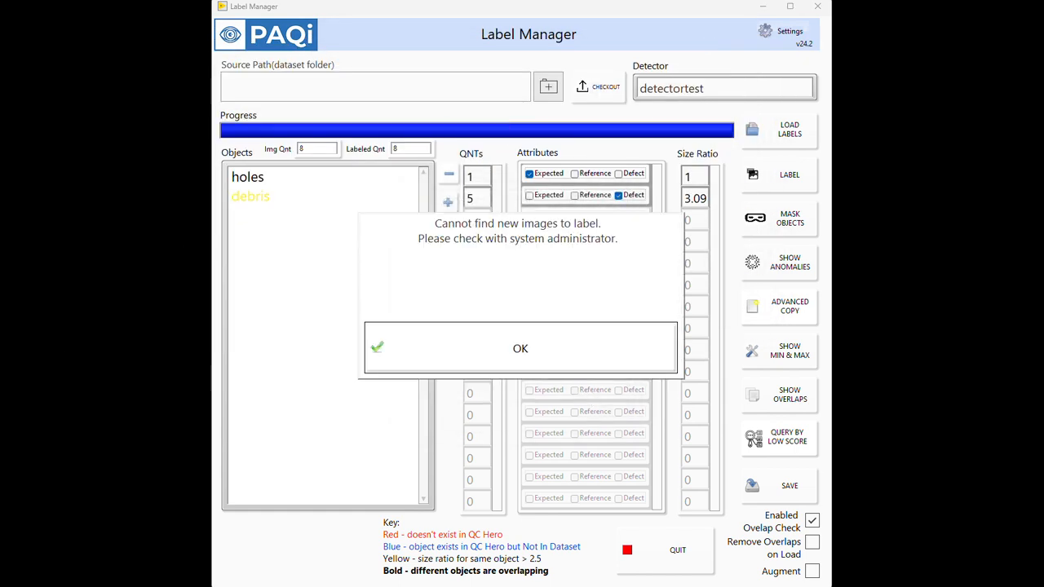
pyautogui.click(456, 9)
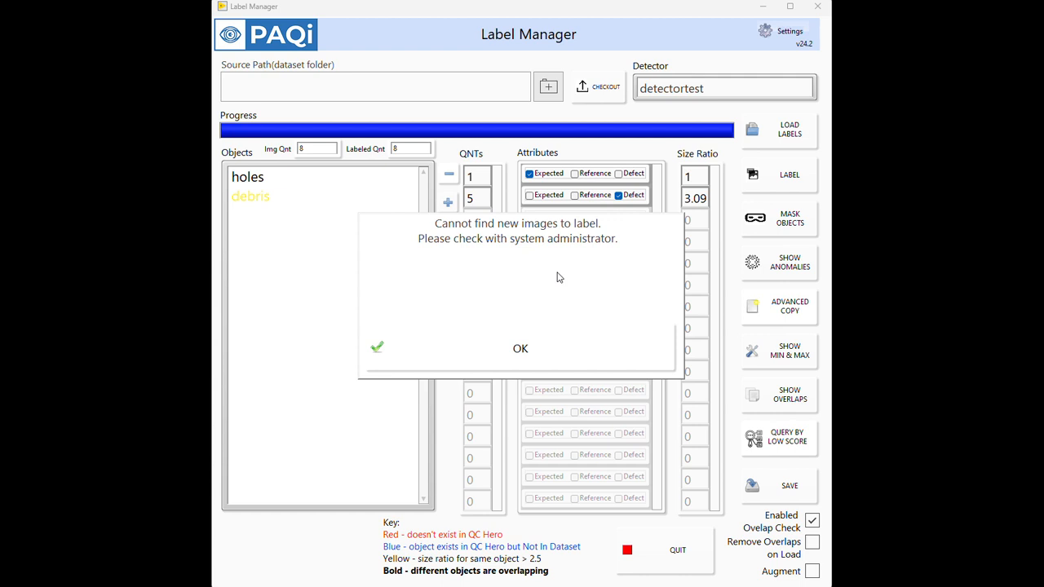
pyautogui.click(562, 356)
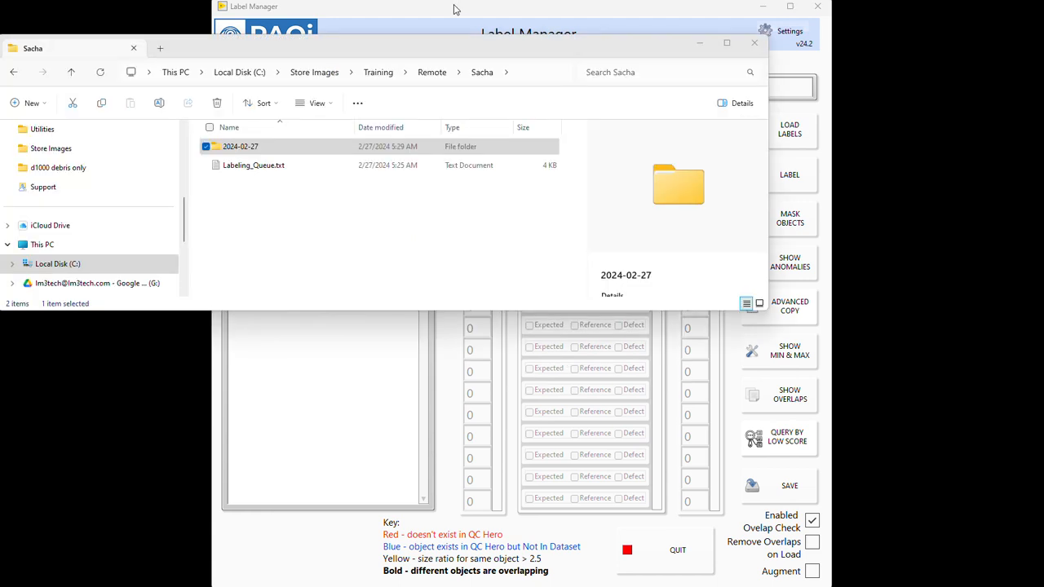
# Step: Rename the date folder in the labeling user's folder as 2024-02-26
pyautogui.click(275, 155)
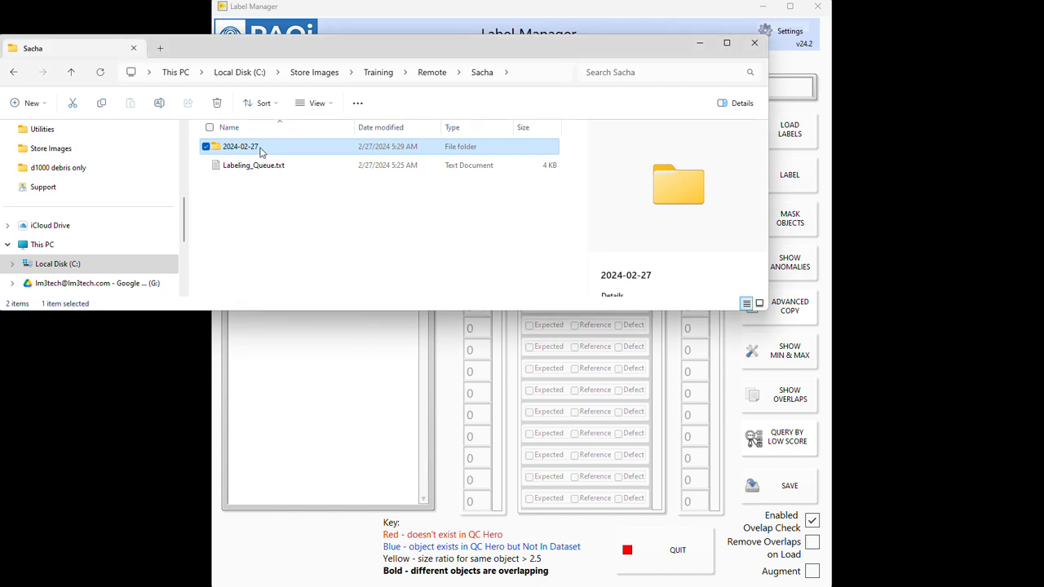
pyautogui.click(261, 152)
pyautogui.click(261, 153)
pyautogui.press('BackSpace')
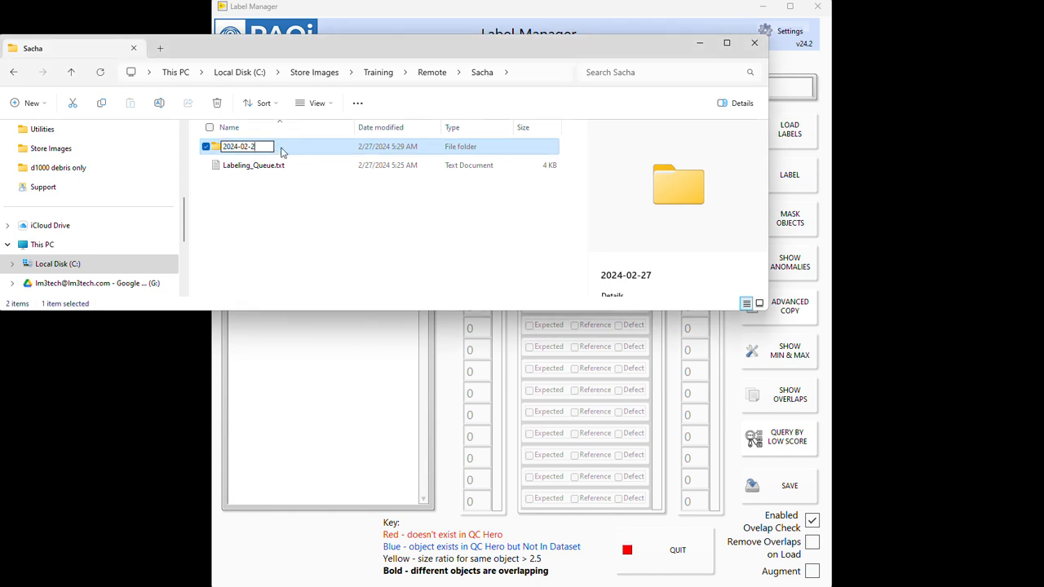
pyautogui.write('6')
pyautogui.press('Return')
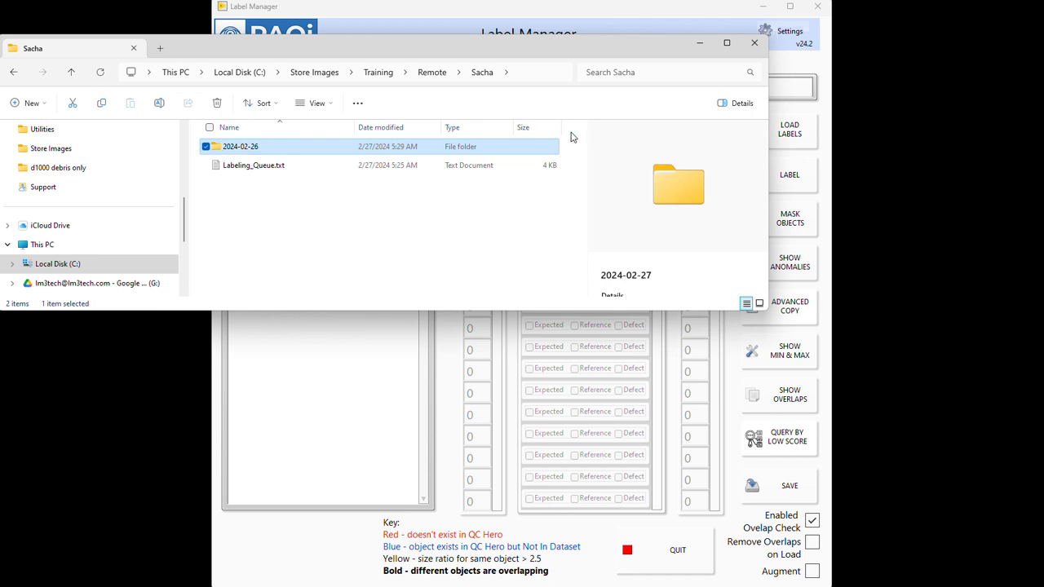
pyautogui.click(571, 137)
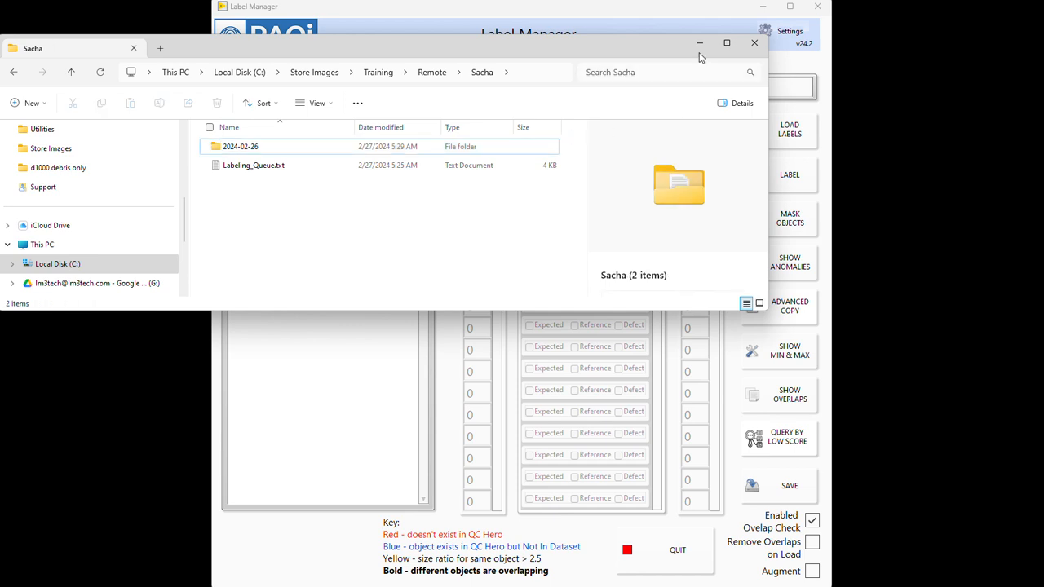
# Step: Switch to Label Manager, check out the d1000 debris only dataset and open its images for labeling
pyautogui.click(698, 43)
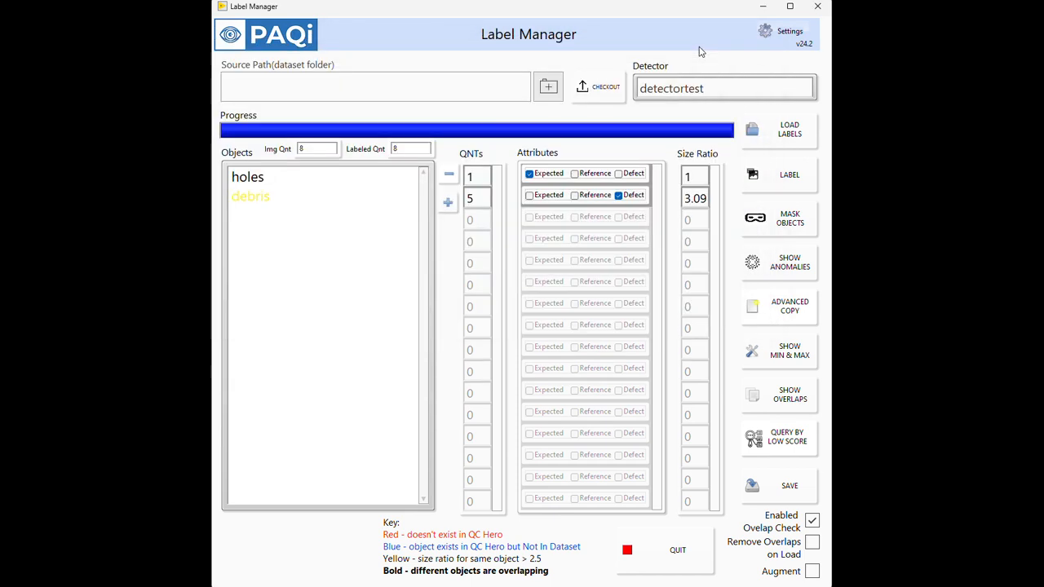
pyautogui.click(597, 93)
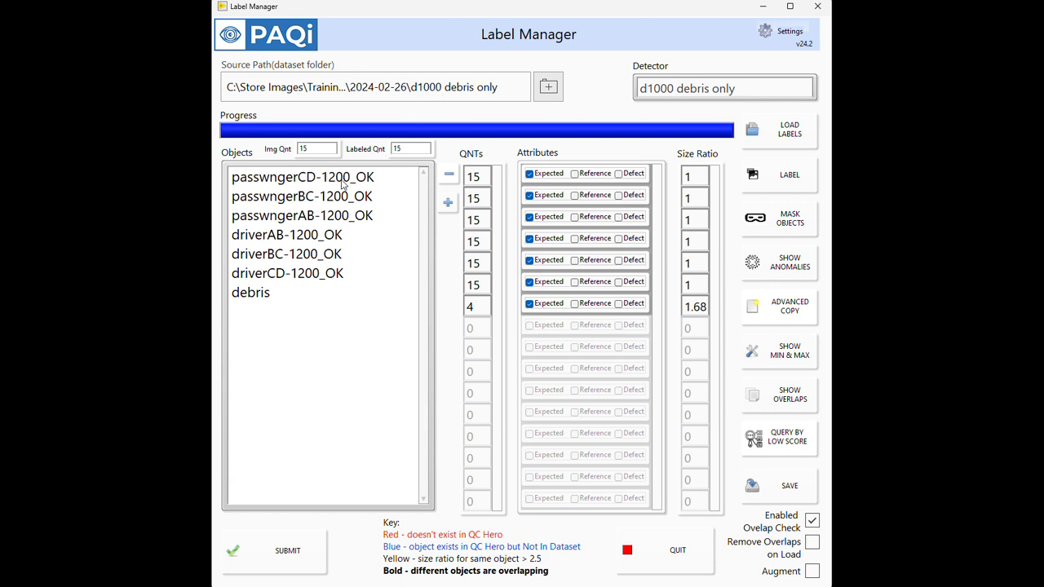
pyautogui.click(775, 185)
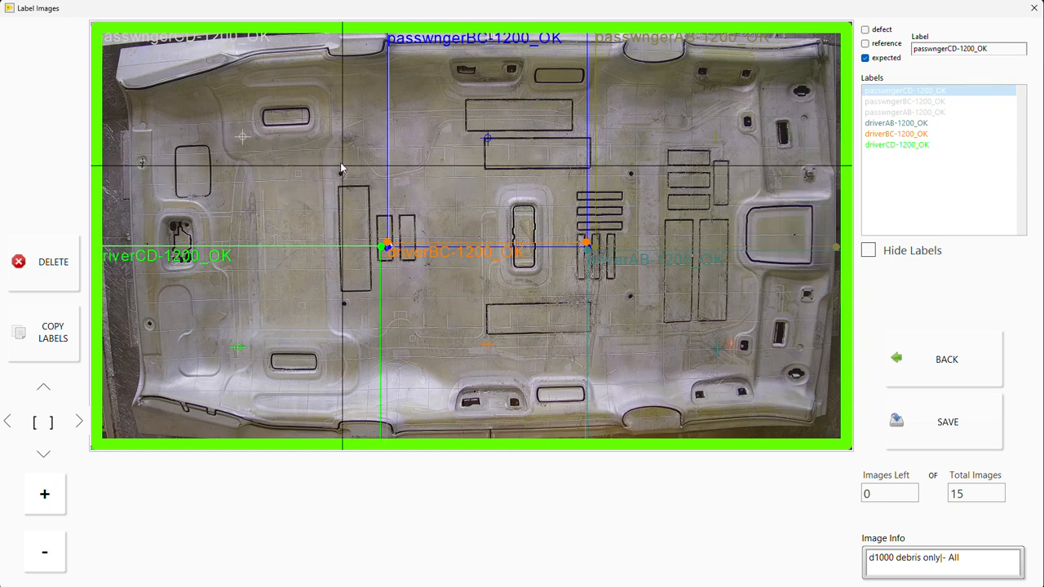
# Step: Delete all existing labels from every image of the d1000 debris only dataset, working back from the last image to the first
pyautogui.press('Left')
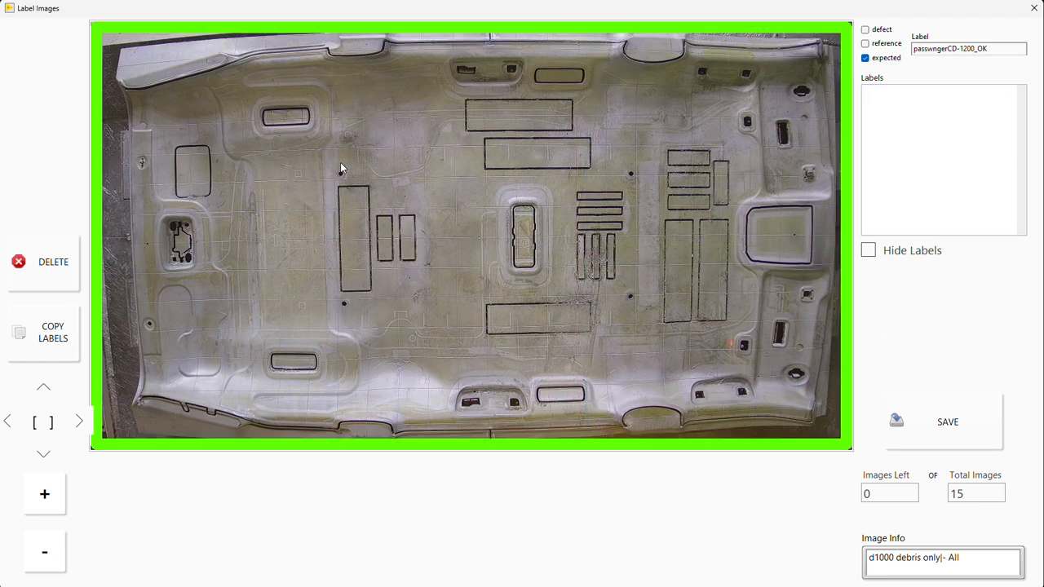
pyautogui.press('Delete')
pyautogui.press('Left')
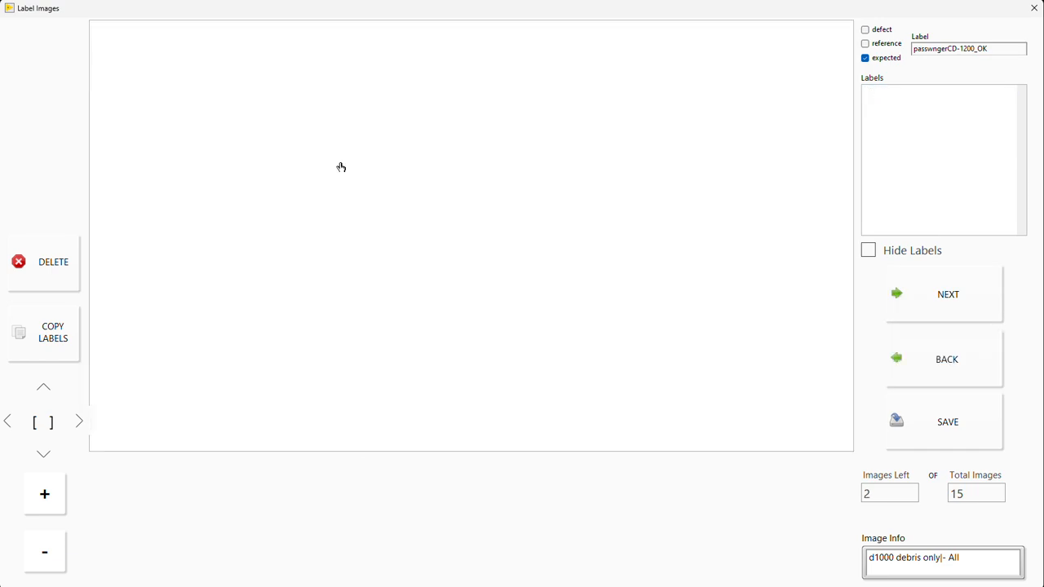
pyautogui.press('Delete')
pyautogui.press('Left')
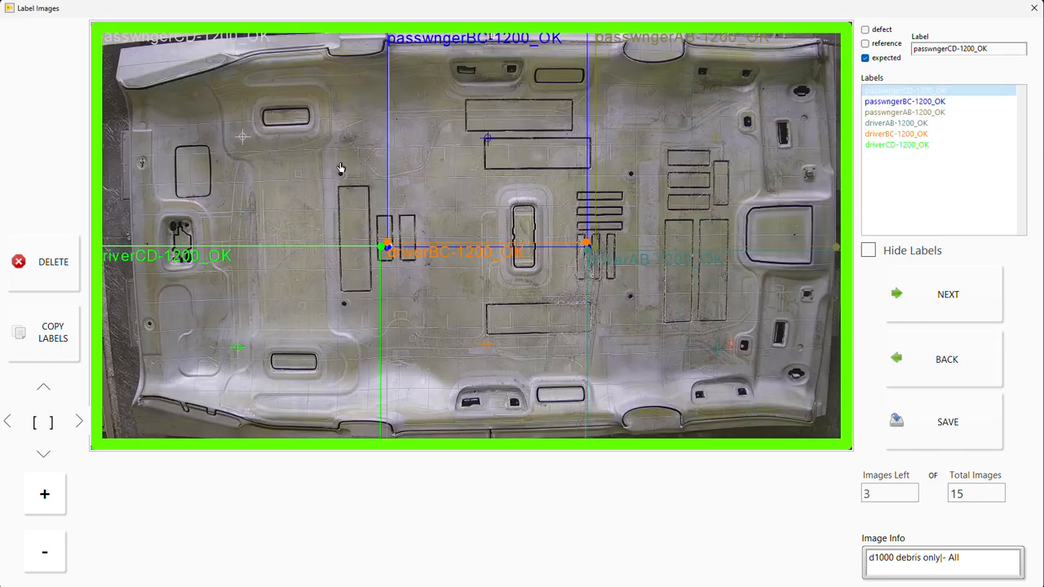
pyautogui.press('Delete')
pyautogui.press('Left')
pyautogui.press('Delete')
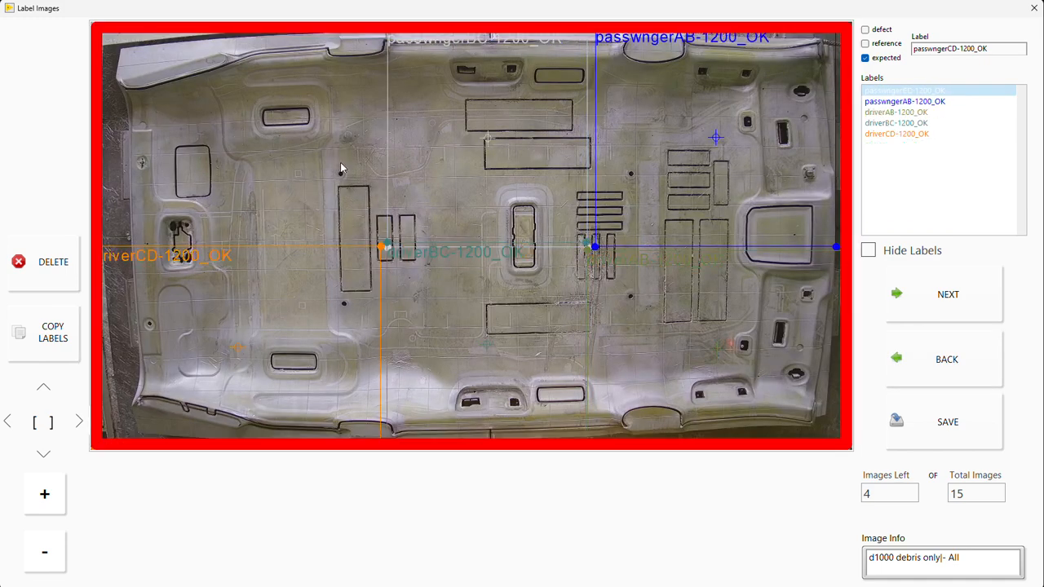
pyautogui.press('Left')
pyautogui.press('Delete')
pyautogui.press('Left')
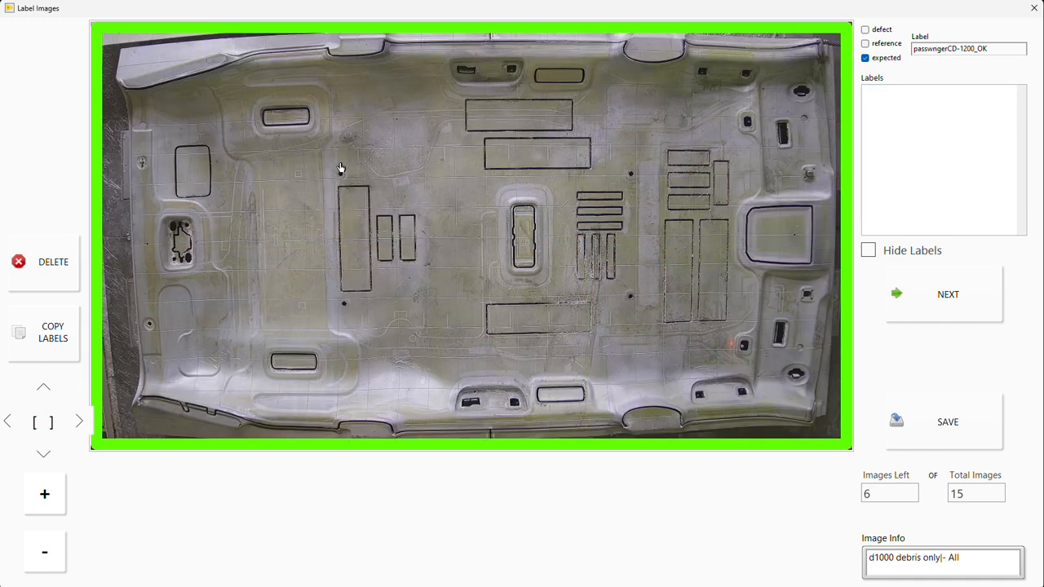
pyautogui.press('Delete')
pyautogui.press('Left')
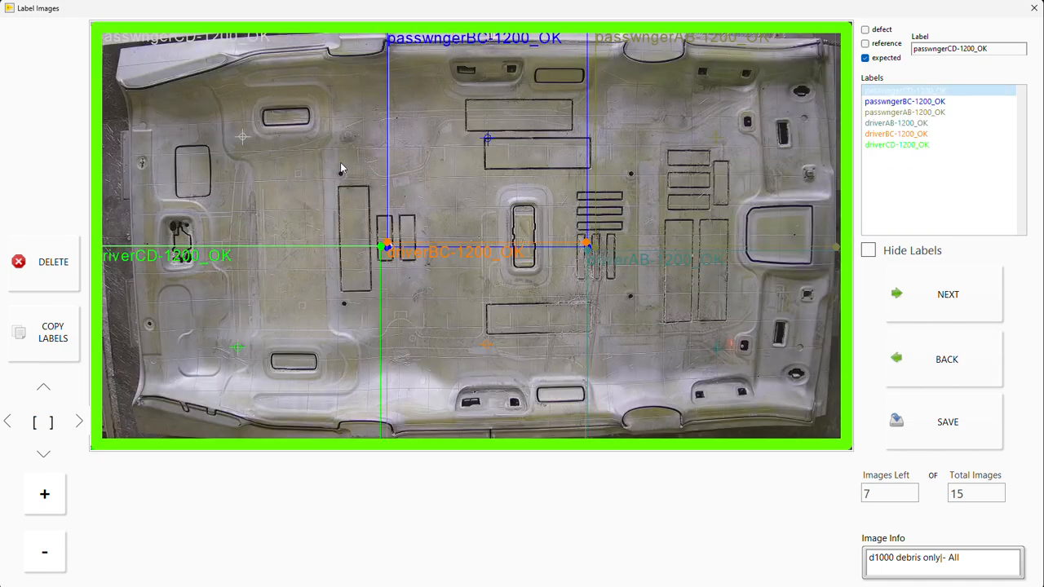
pyautogui.press('Delete')
pyautogui.press('Left')
pyautogui.press('Delete')
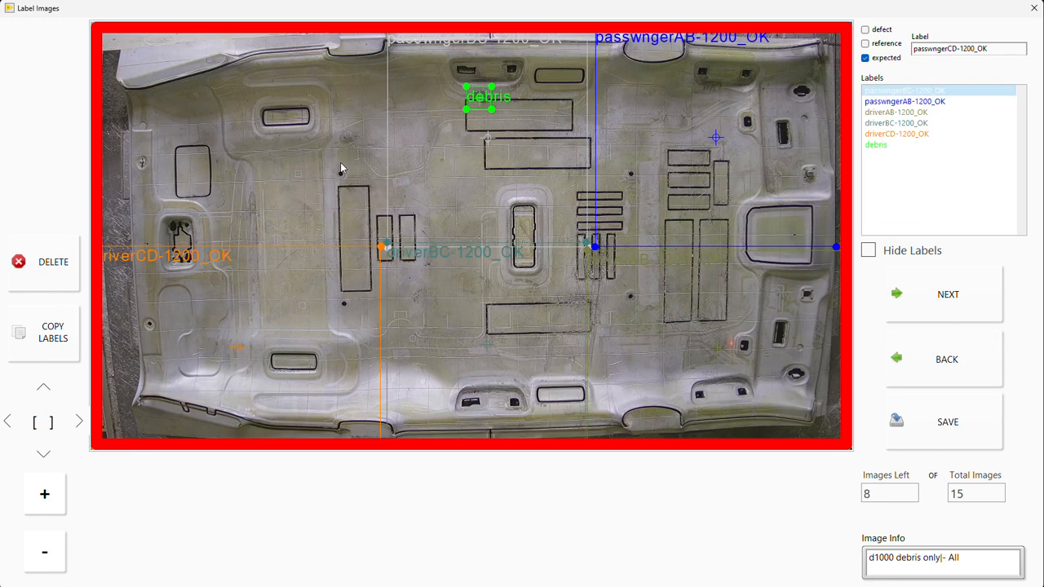
pyautogui.press('Left')
pyautogui.press('Delete')
pyautogui.press('Left')
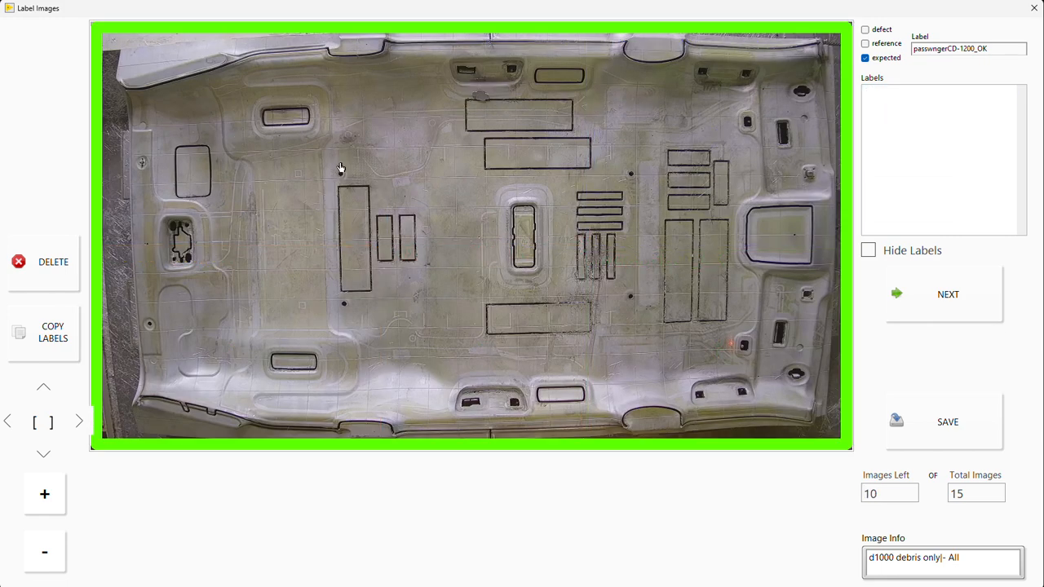
pyautogui.press('Delete')
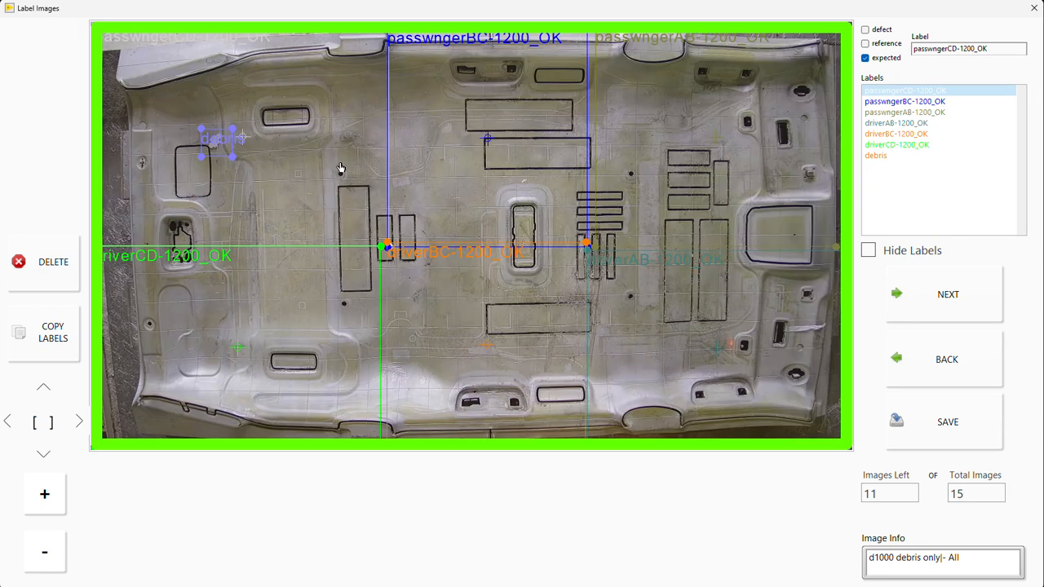
pyautogui.press('Delete')
pyautogui.press('Left')
pyautogui.press('Delete')
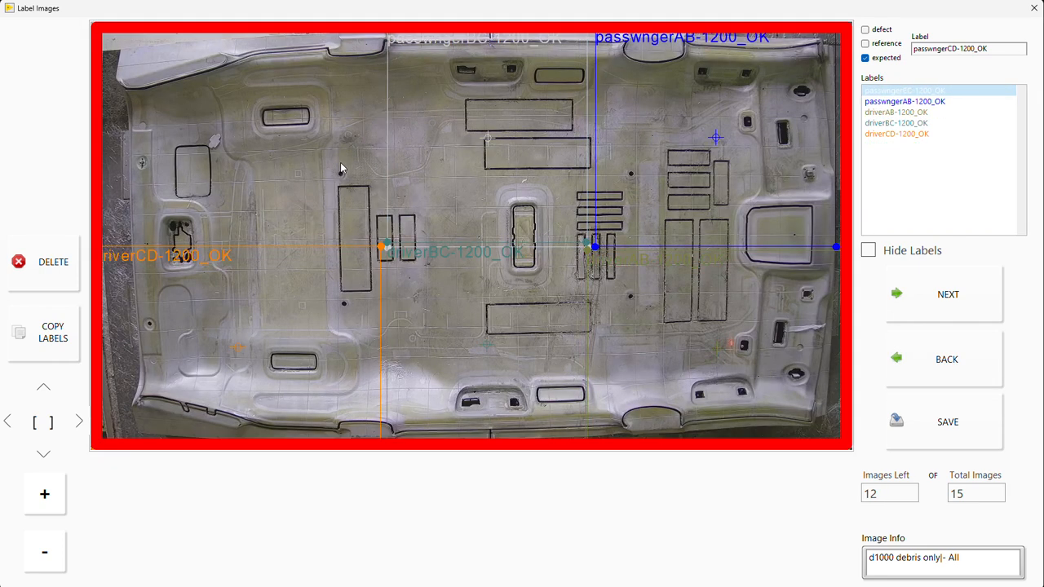
pyautogui.press('Left')
pyautogui.press('Delete')
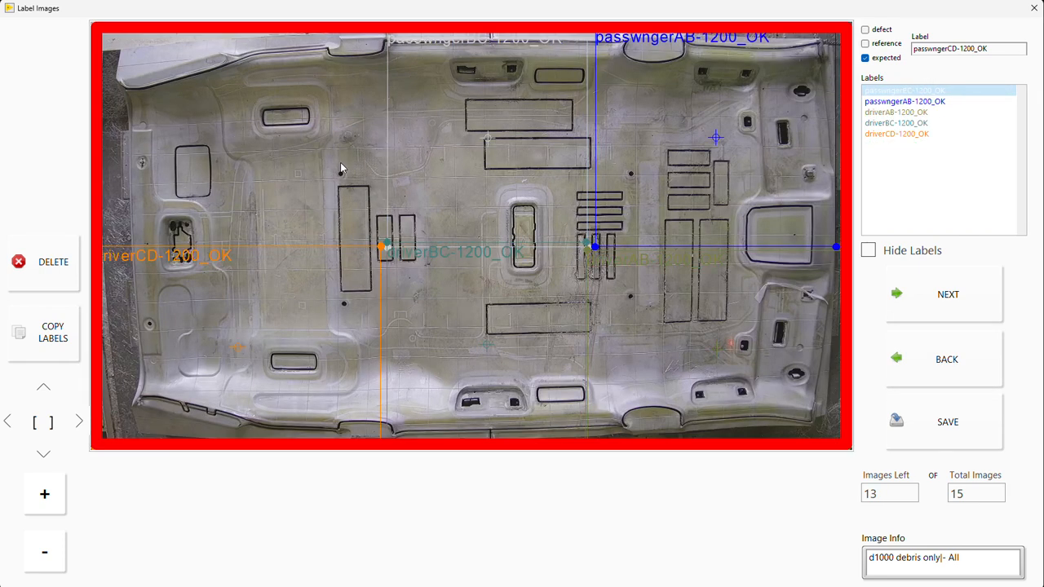
pyautogui.press('Left')
pyautogui.press('Delete')
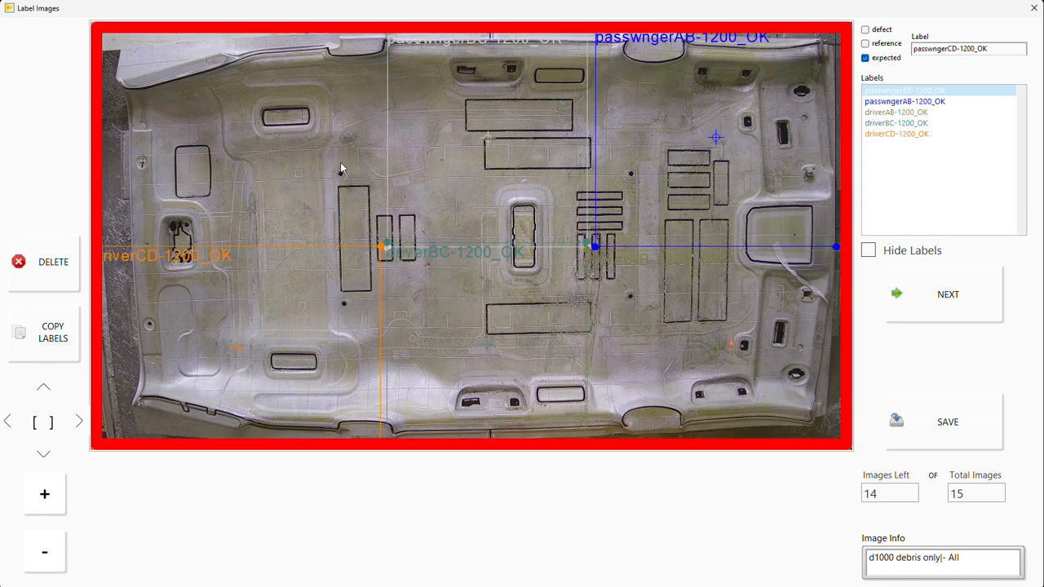
pyautogui.press('Right')
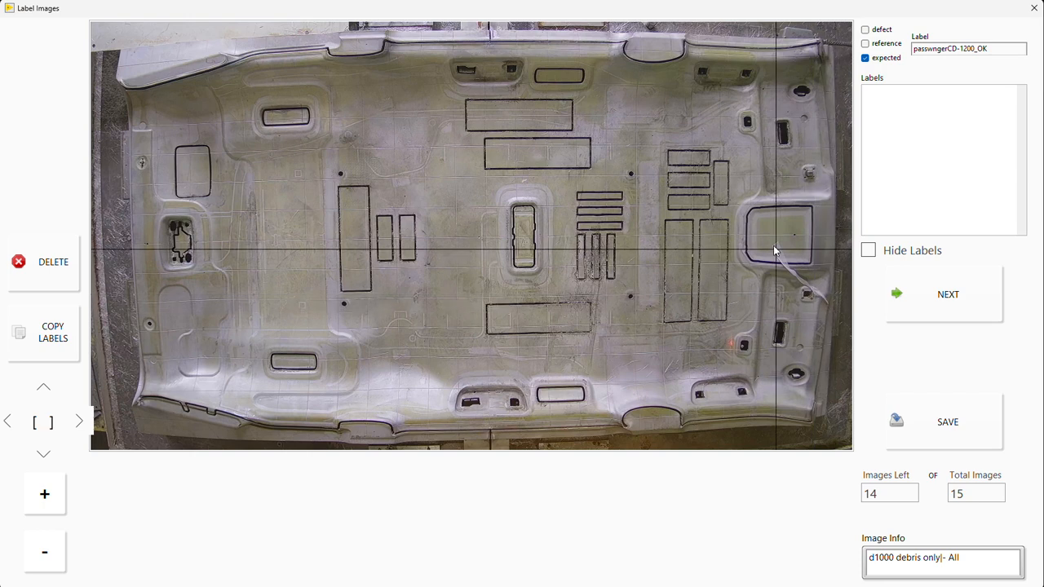
# Step: Label the strip by the large square recess in the first image as expected debris, then reopen the dataset's images and return to that image
pyautogui.moveTo(761, 240); pyautogui.dragTo(838, 321)
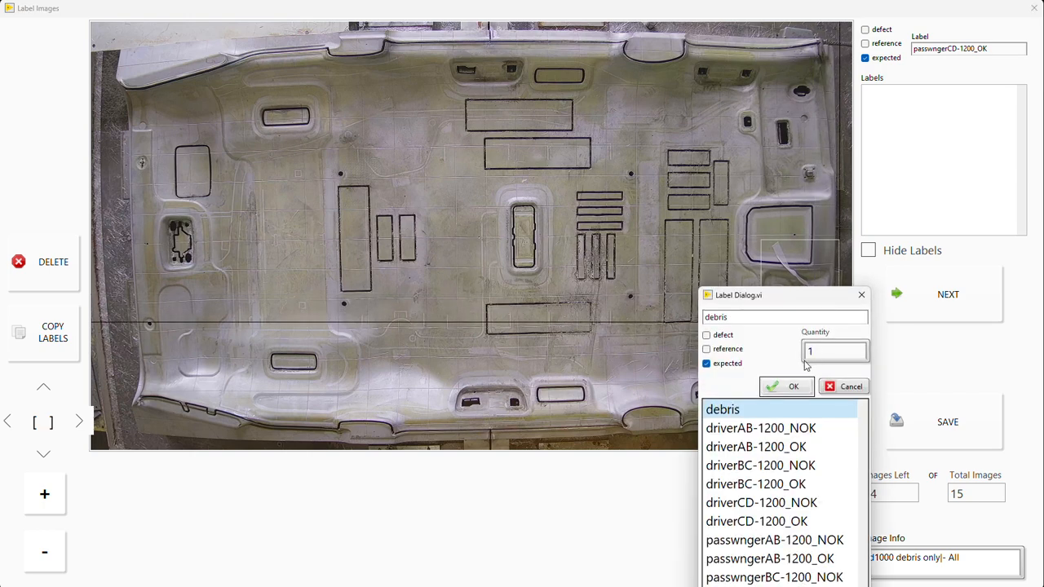
pyautogui.click(791, 392)
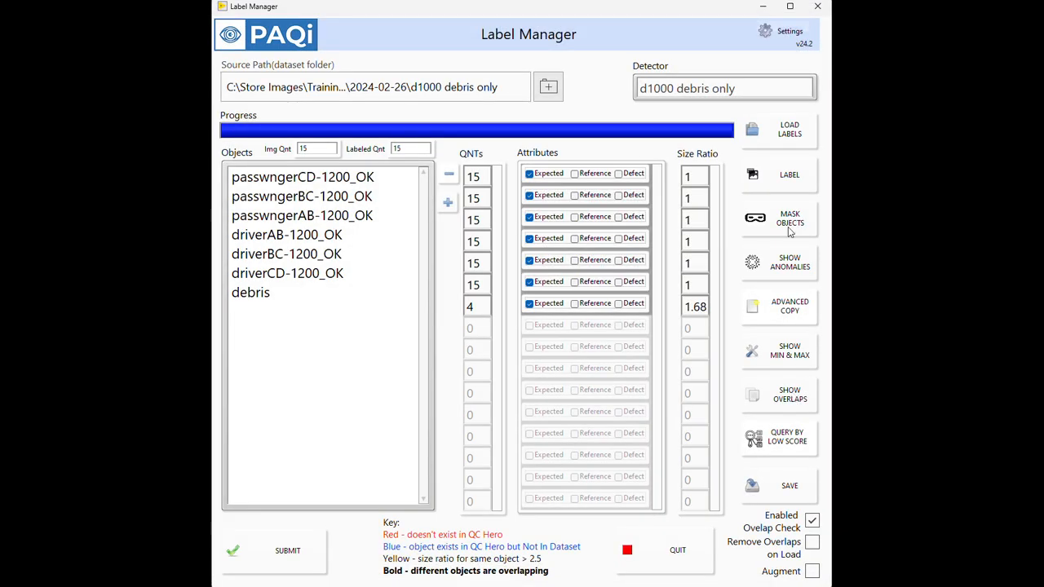
pyautogui.click(778, 190)
pyautogui.click(795, 181)
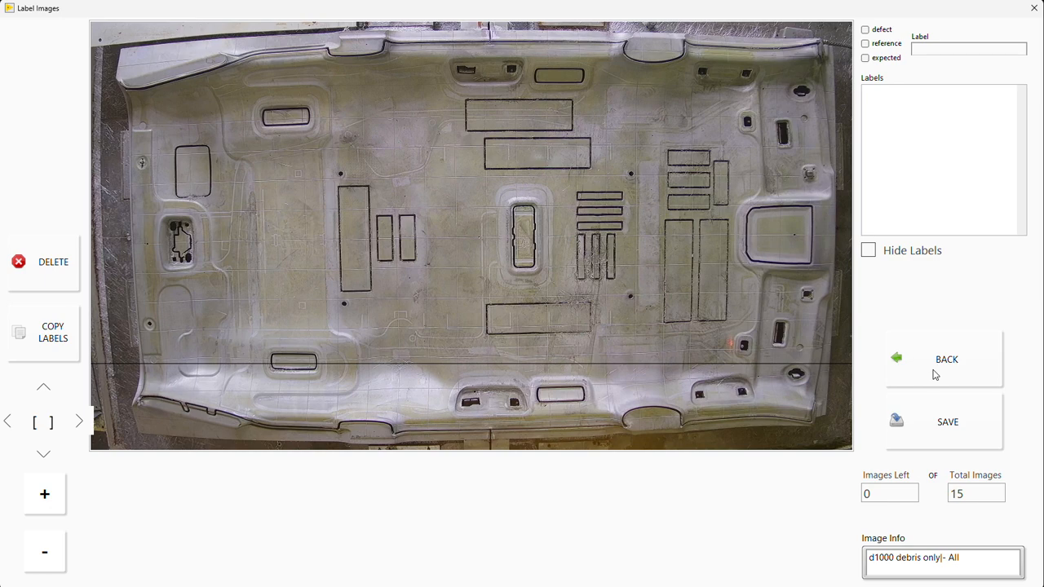
pyautogui.click(934, 375)
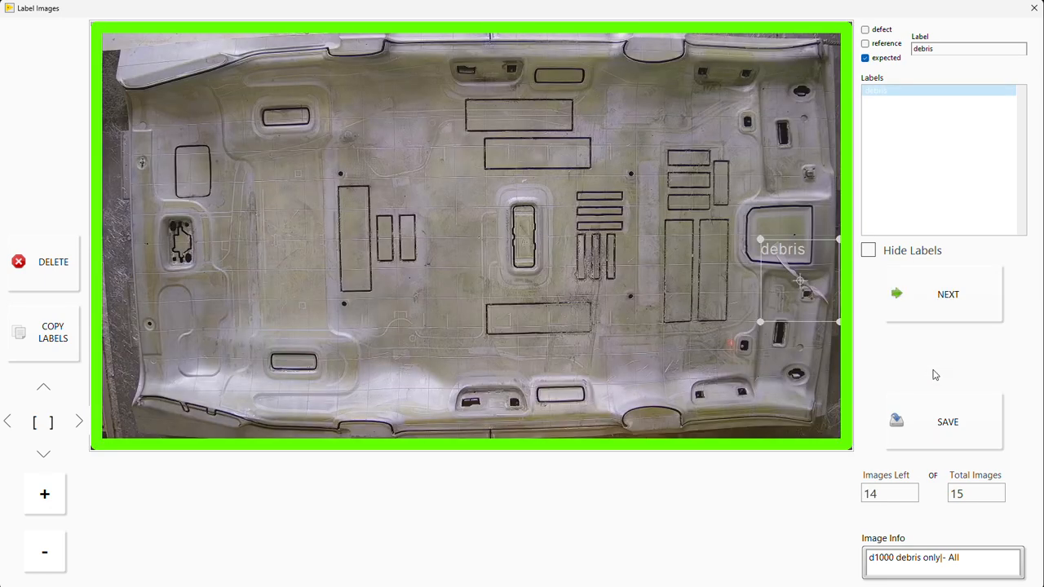
# Step: In the second image, box the strip just below the large square recess and label it as expected debris, quantity 1
pyautogui.click(942, 304)
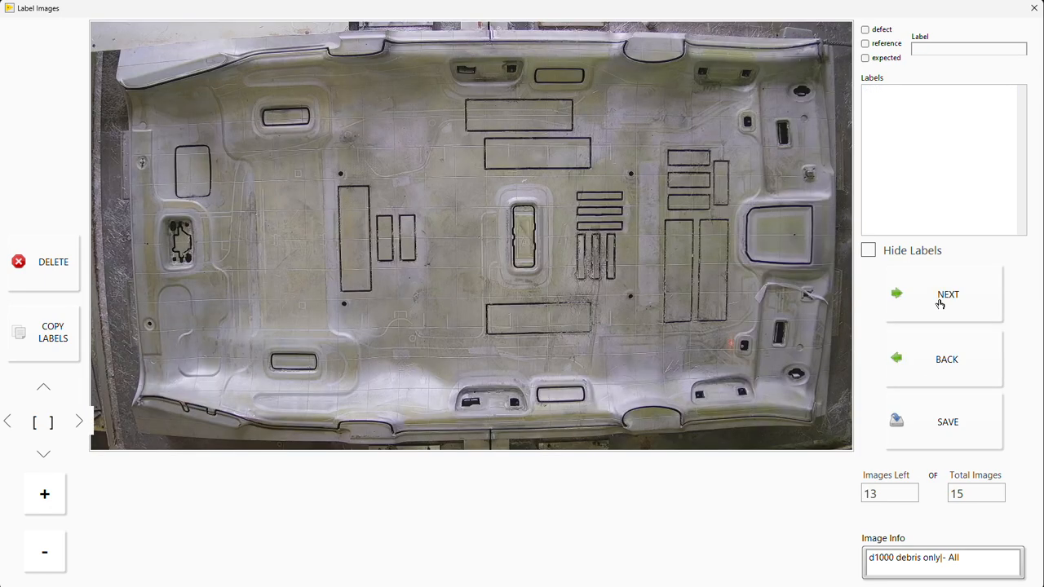
pyautogui.moveTo(740, 269); pyautogui.dragTo(833, 324)
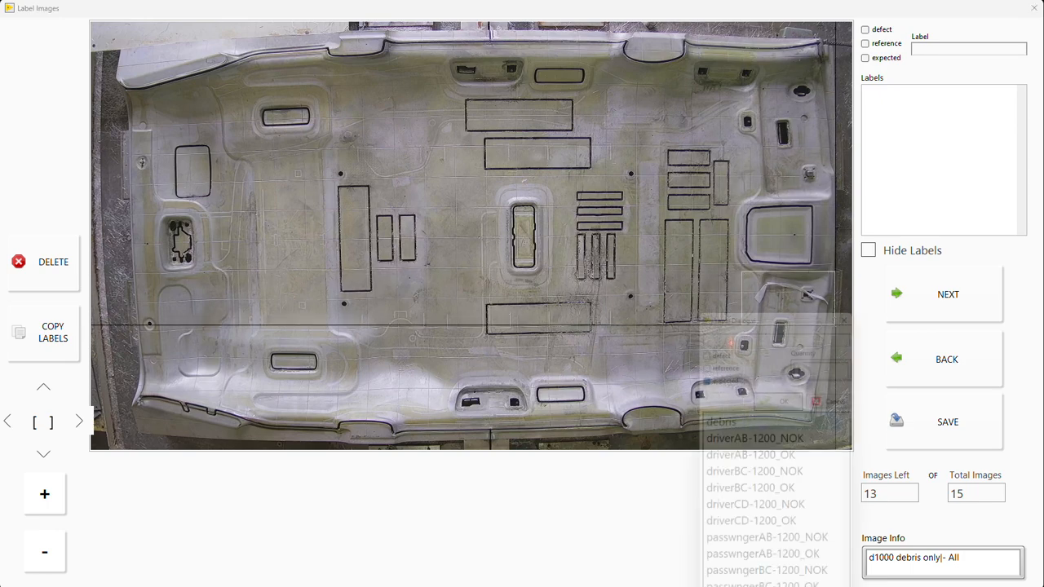
pyautogui.click(790, 391)
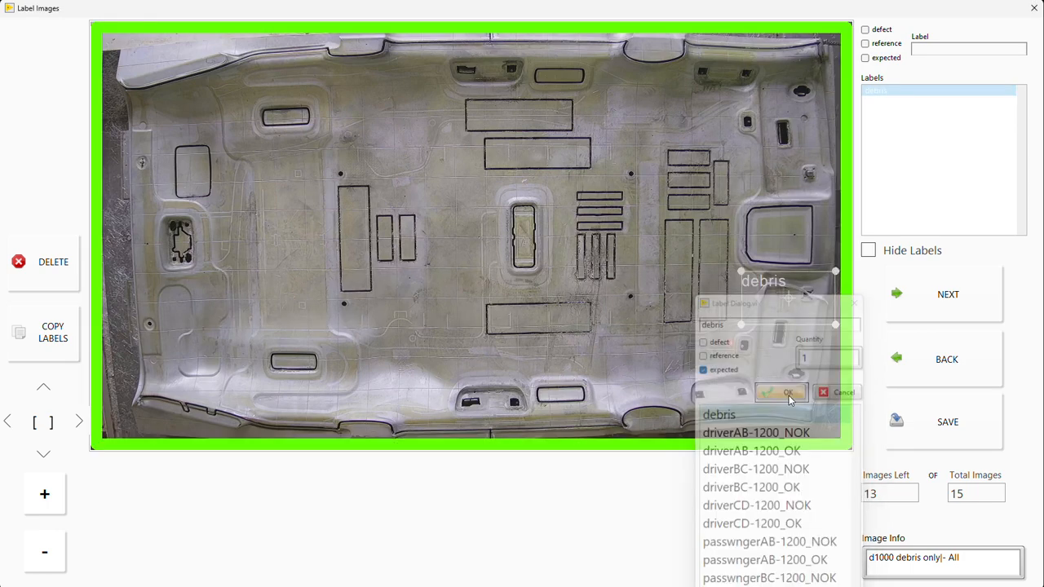
# Step: In the third image, add expected debris labels to the piece at the upper-left rounded rectangle and the strip near the lower-right slot
pyautogui.click(922, 315)
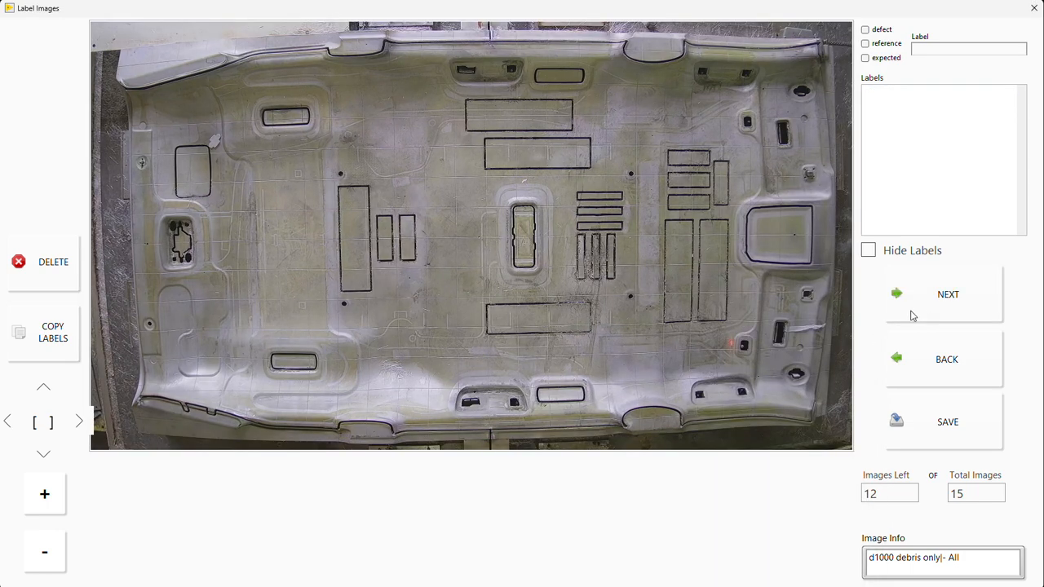
pyautogui.click(912, 342)
pyautogui.click(926, 292)
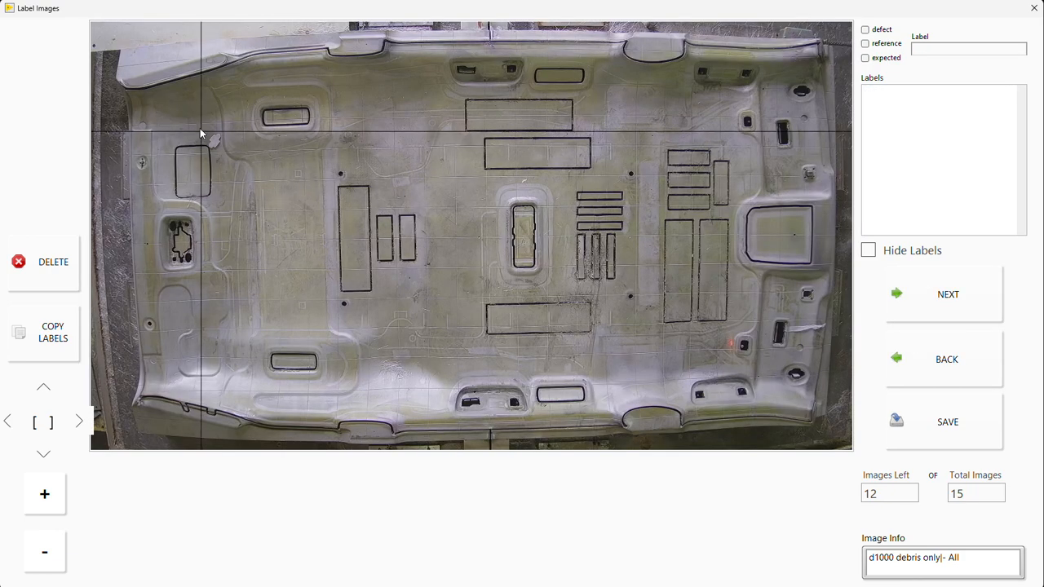
pyautogui.moveTo(200, 132); pyautogui.dragTo(225, 150)
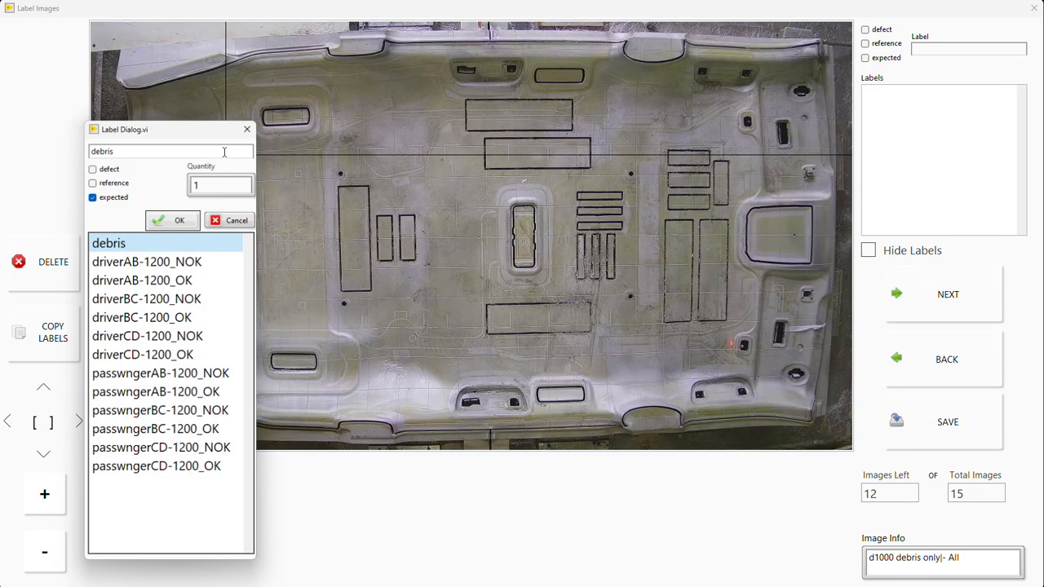
pyautogui.click(180, 221)
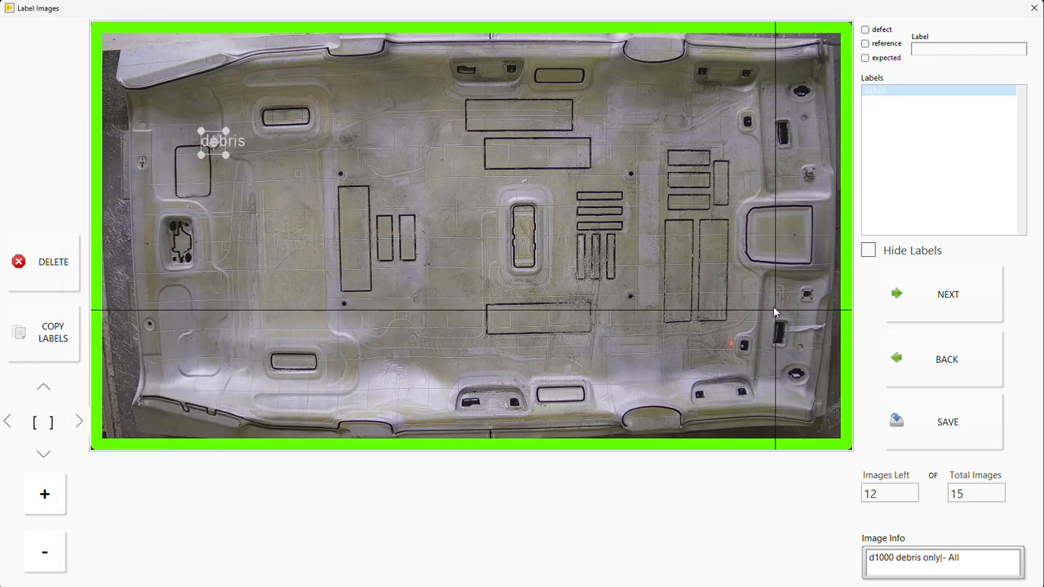
pyautogui.moveTo(775, 310); pyautogui.dragTo(831, 345)
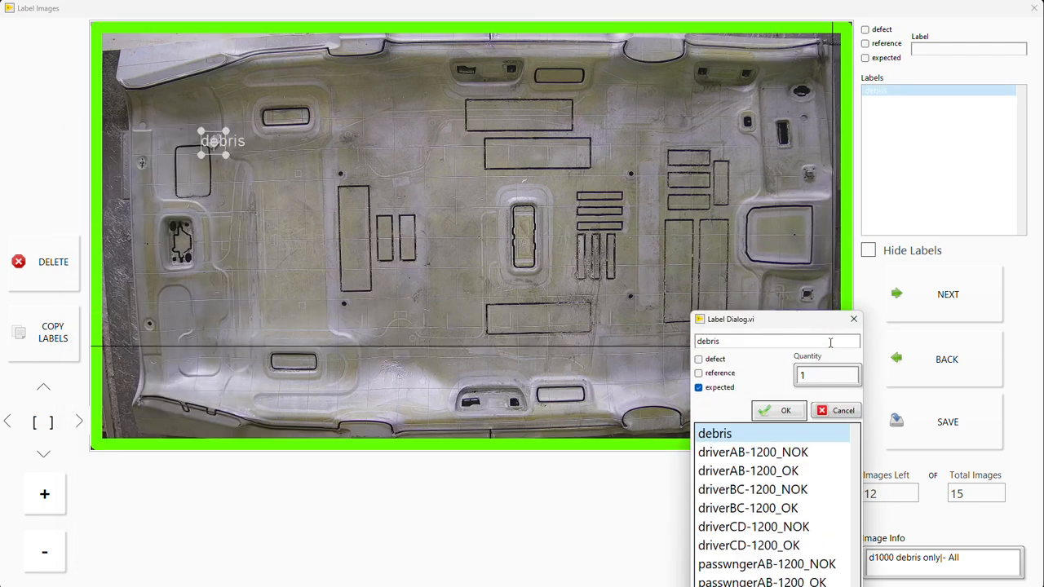
pyautogui.click(784, 410)
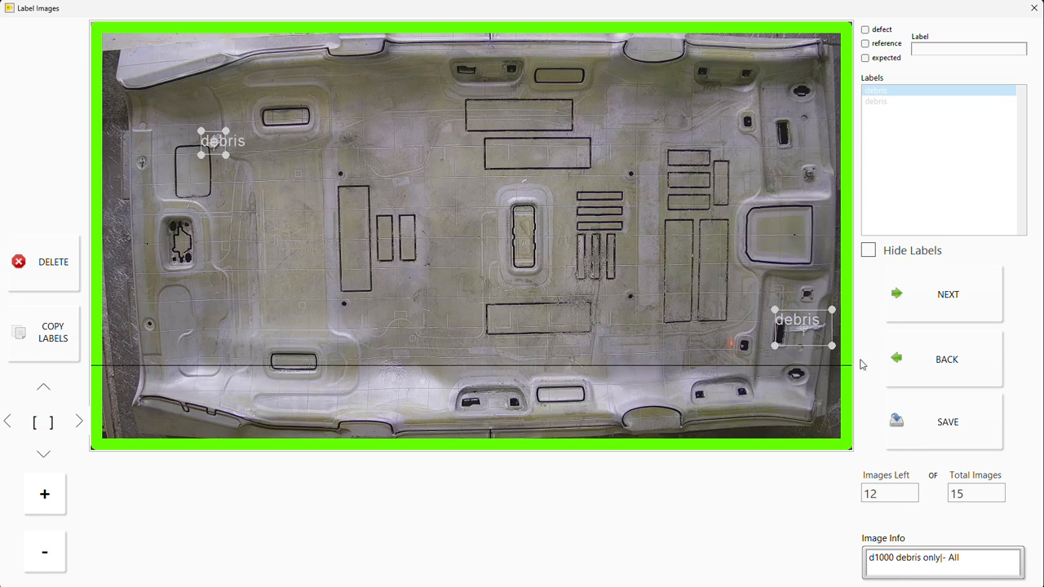
# Step: In the fourth image, box the strip beside the lower-right slot and label it as expected debris
pyautogui.click(929, 300)
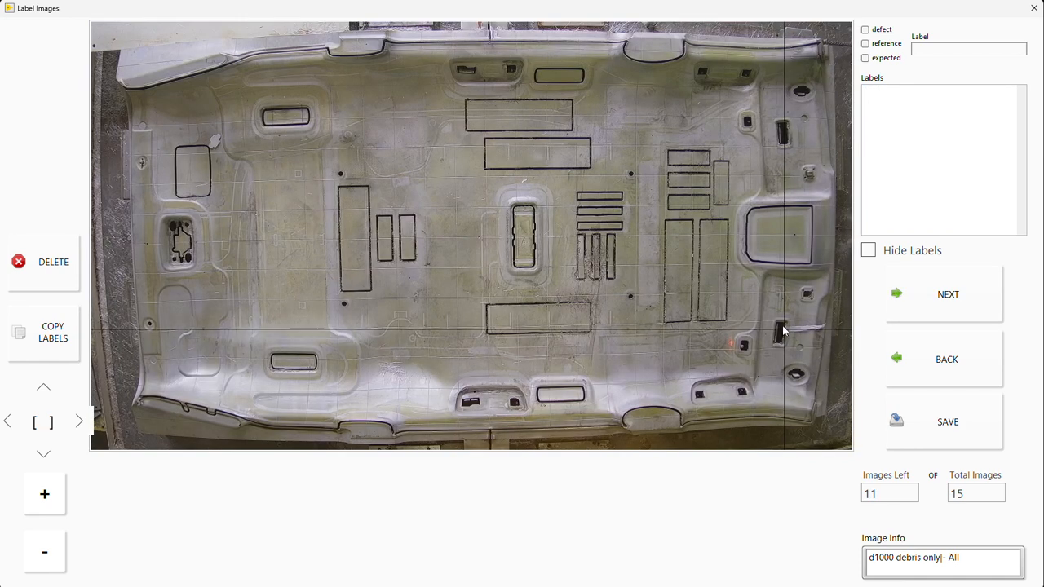
pyautogui.moveTo(773, 309); pyautogui.dragTo(832, 346)
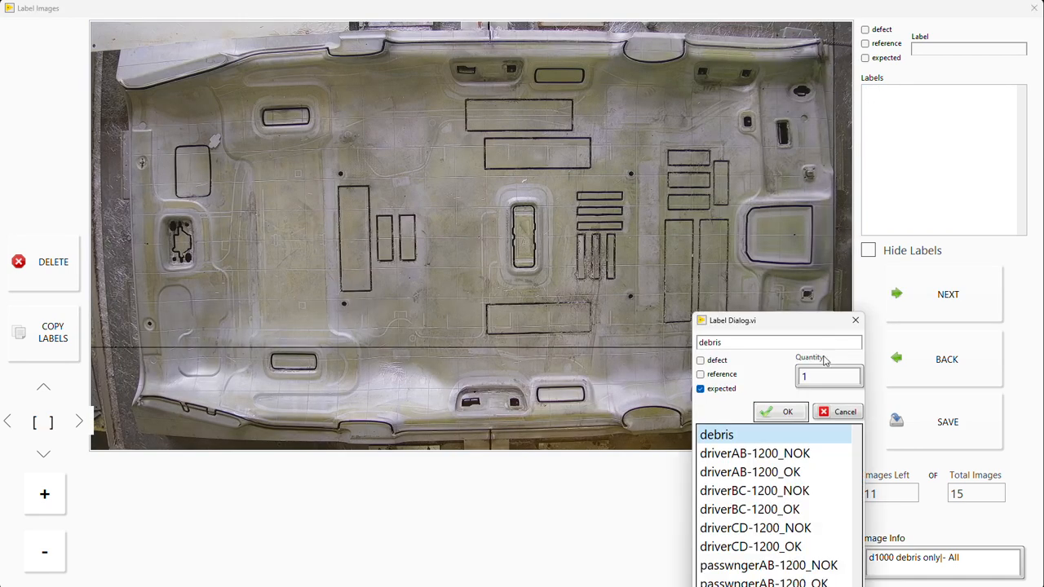
pyautogui.click(785, 414)
# Step: In the fifth image, box the piece at the upper edge of the top central rectangle and label it as expected debris
pyautogui.click(873, 320)
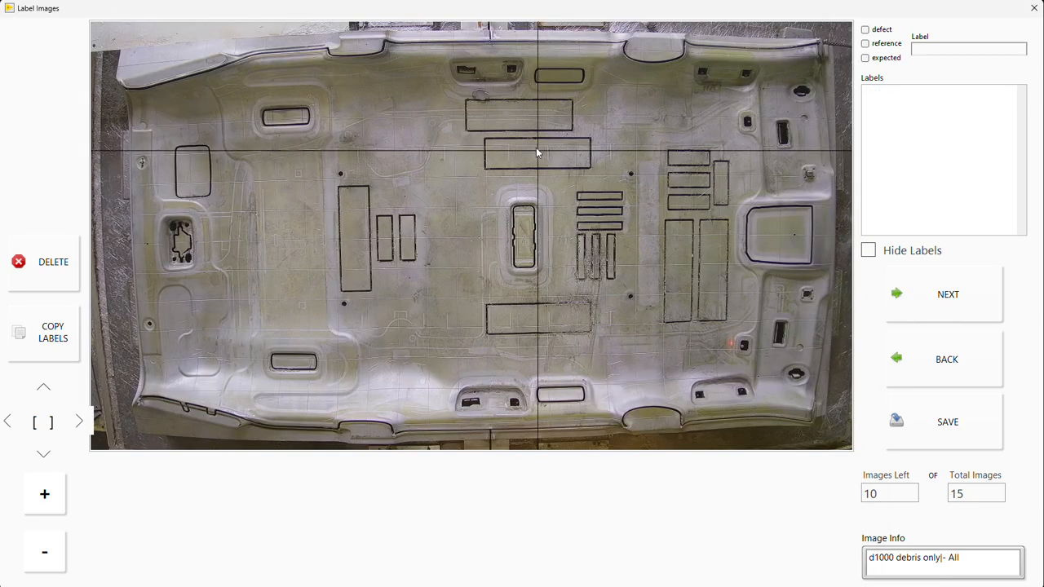
pyautogui.moveTo(467, 82); pyautogui.dragTo(495, 109)
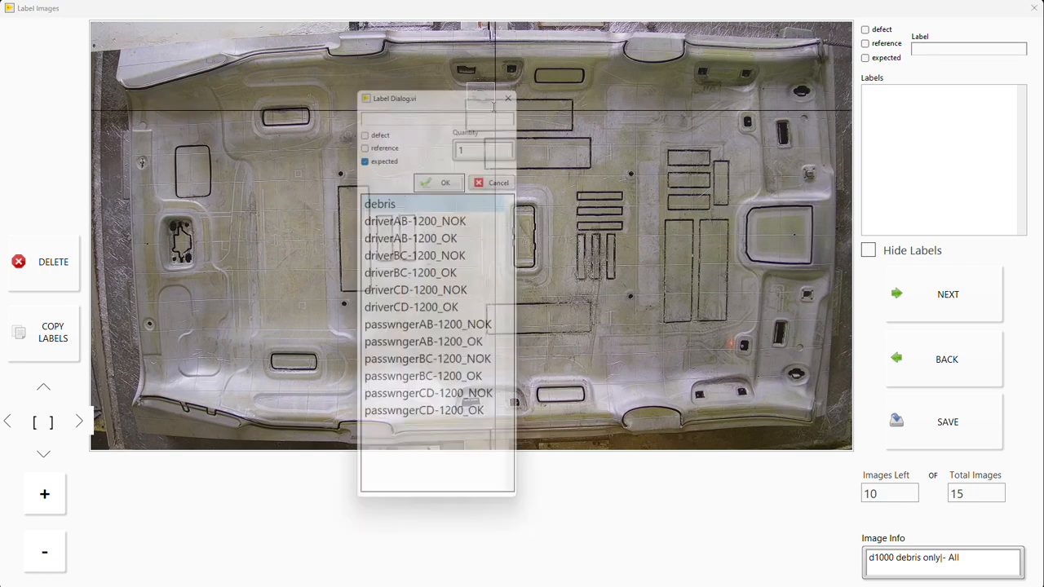
pyautogui.click(455, 180)
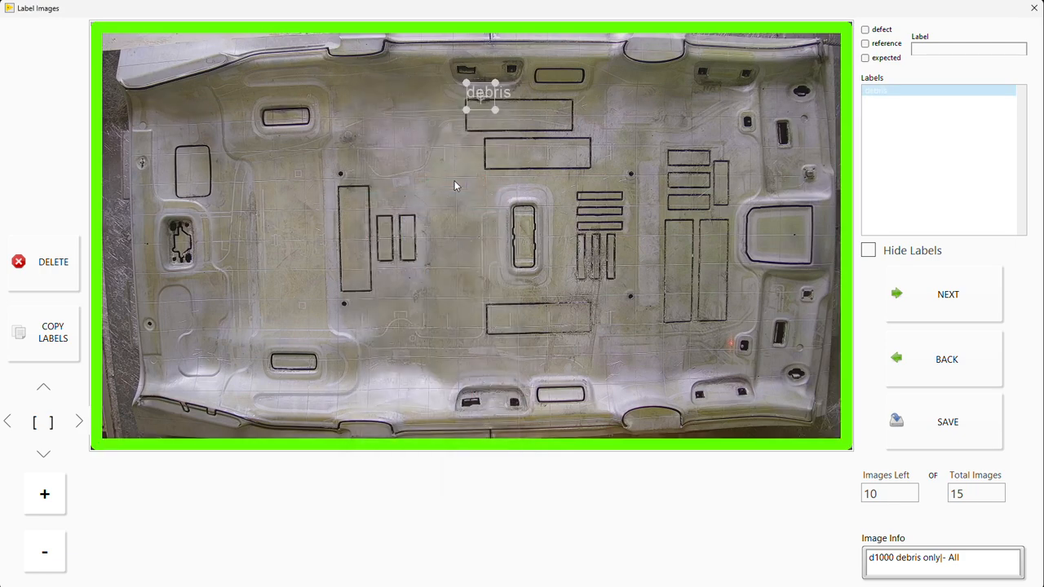
# Step: Return to the fourth image, add a debris label to the missed piece at the upper-left rounded rectangle, and recheck the third image
pyautogui.press('Left')
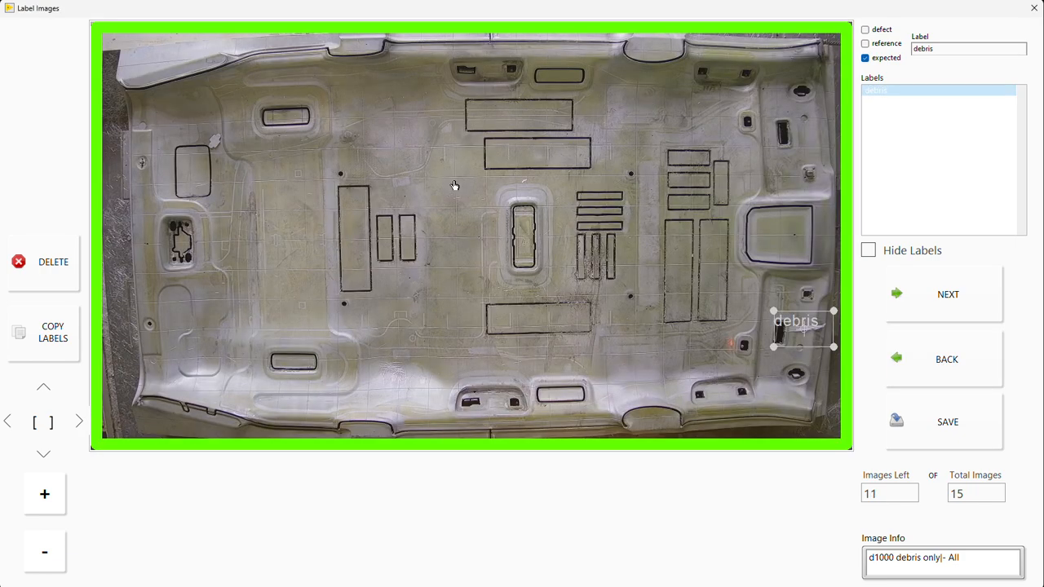
pyautogui.moveTo(205, 129); pyautogui.dragTo(226, 154)
pyautogui.click(182, 224)
pyautogui.press('Left')
# Step: In the sixth image, label the piece at the top central rectangle as expected debris and advance to the seventh image
pyautogui.press('Right')
pyautogui.press('Right')
pyautogui.press('Right')
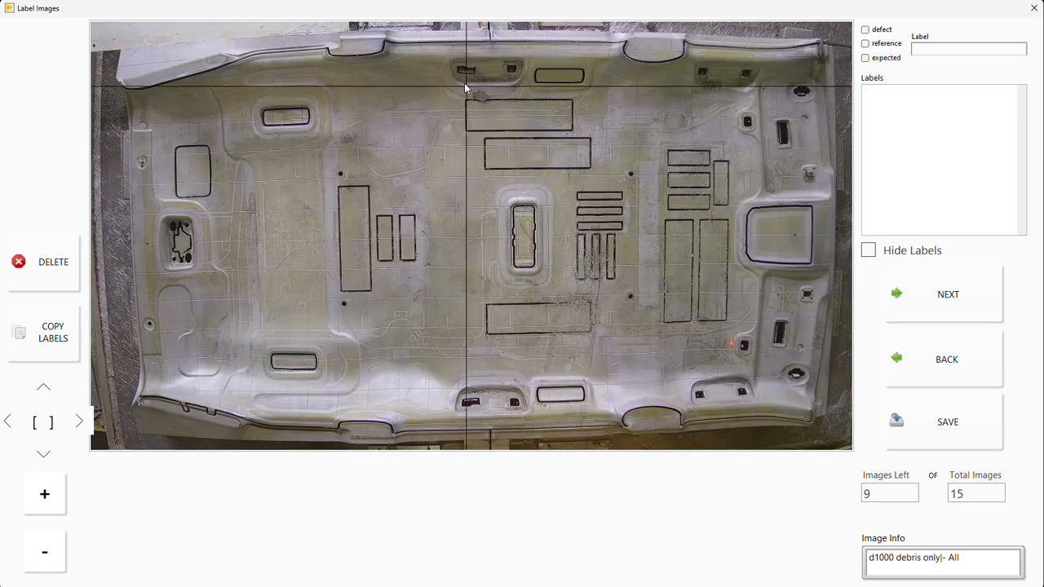
pyautogui.moveTo(465, 87); pyautogui.dragTo(491, 107)
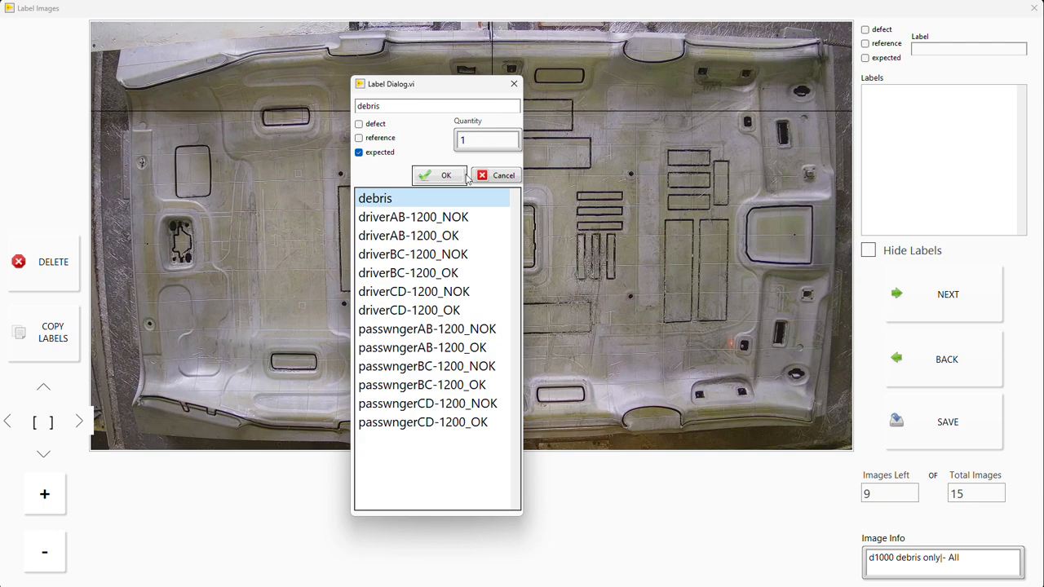
pyautogui.click(450, 179)
pyautogui.press('Right')
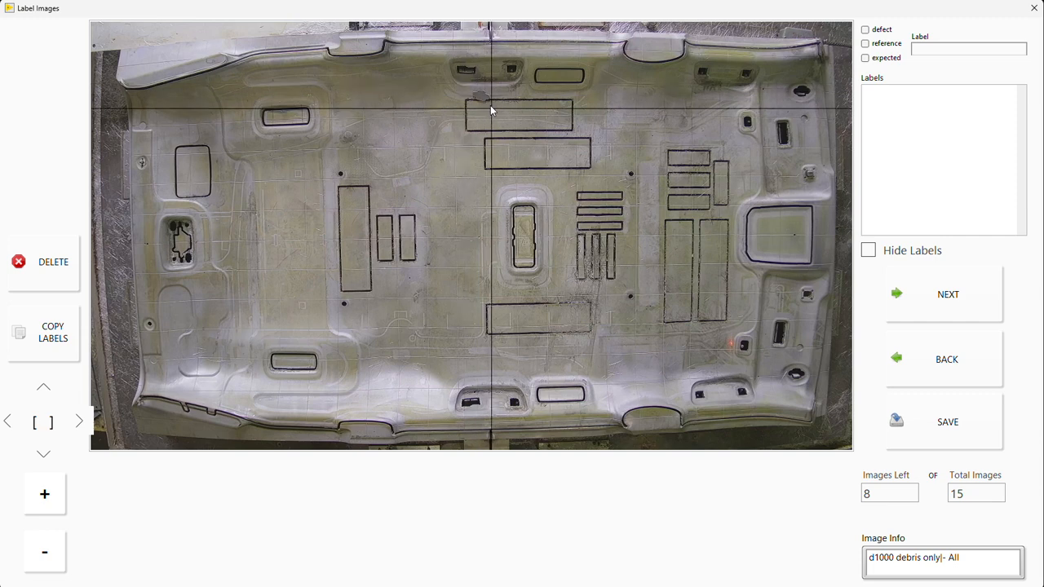
# Step: In the seventh image, box the piece at the upper edge of the top central rectangle as debris and advance to the eighth image
pyautogui.moveTo(495, 104)
pyautogui.mouseDown()
pyautogui.moveTo(478, 96)
pyautogui.moveTo(484, 105)
pyautogui.mouseUp()
pyautogui.click(441, 175)
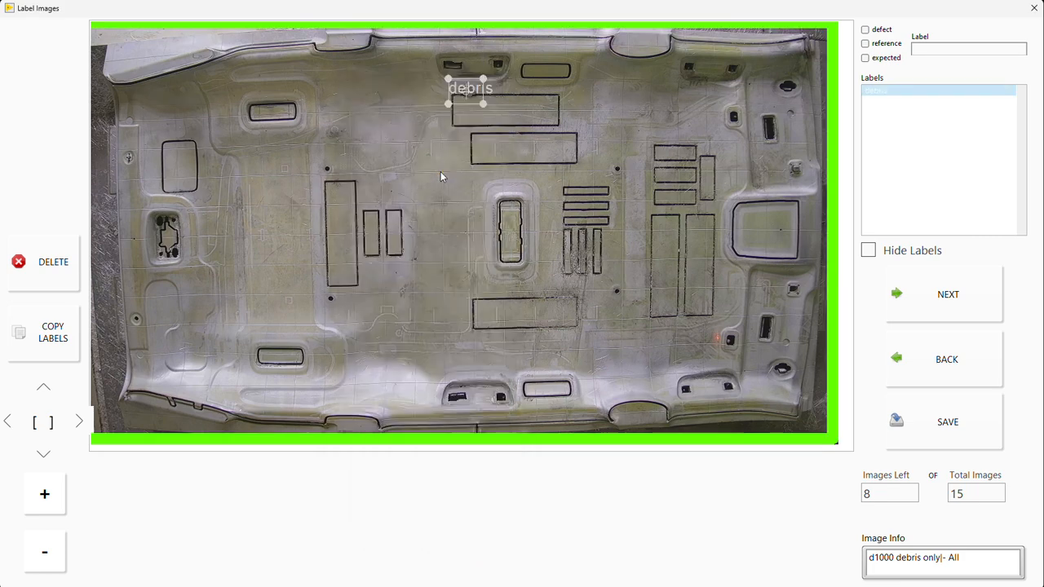
pyautogui.press('Right')
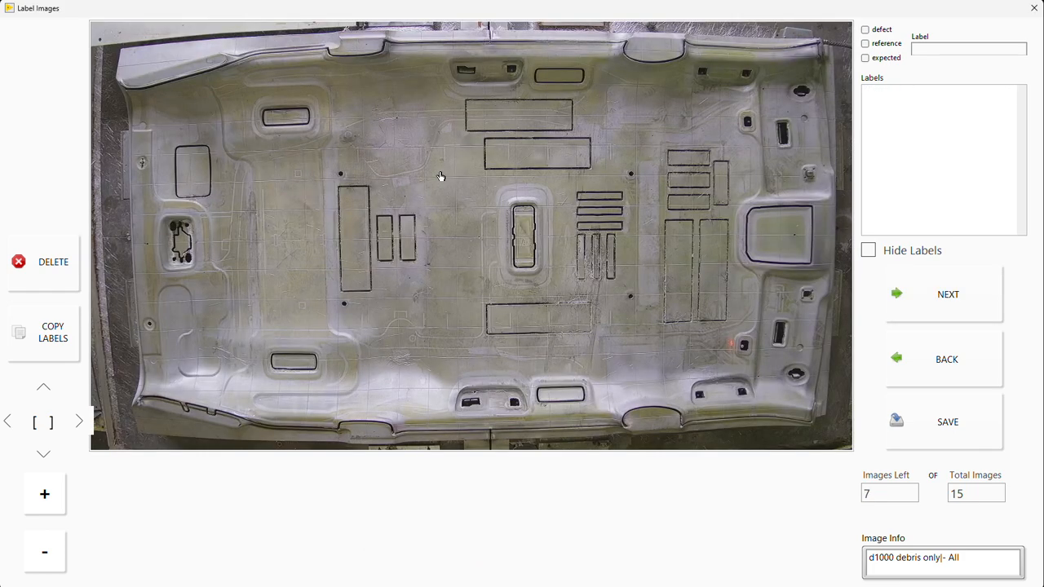
# Step: Check the remaining images through the fifteenth for debris and close the image labeling window
pyautogui.press('Right')
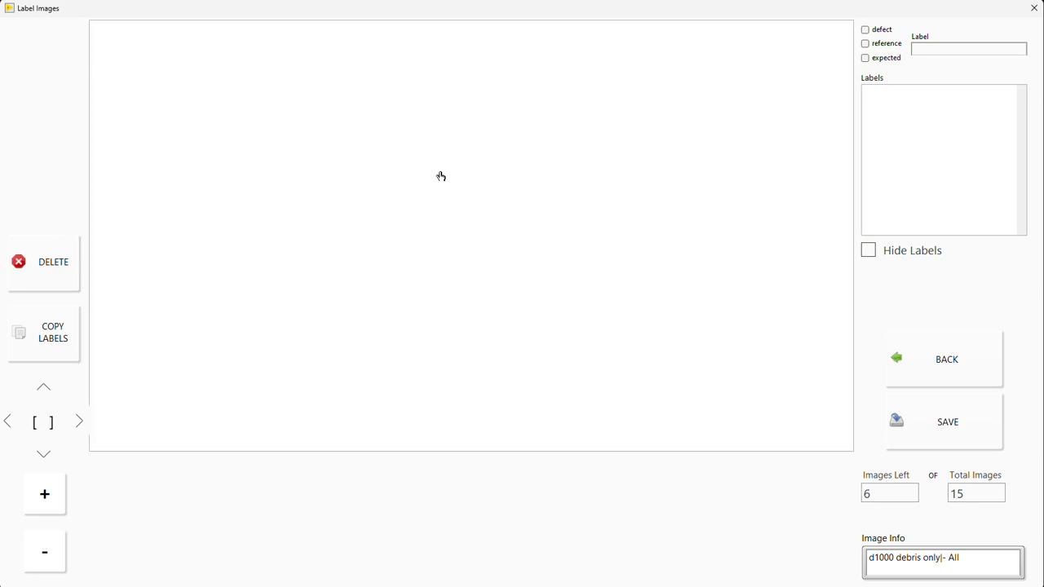
pyautogui.press('Right')
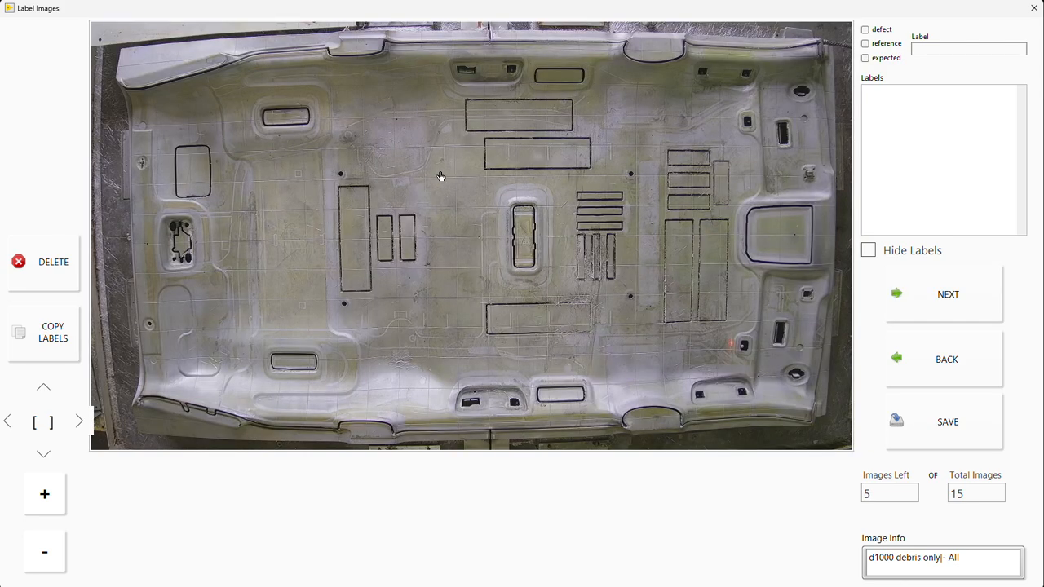
pyautogui.press('Right')
pyautogui.press('Right')
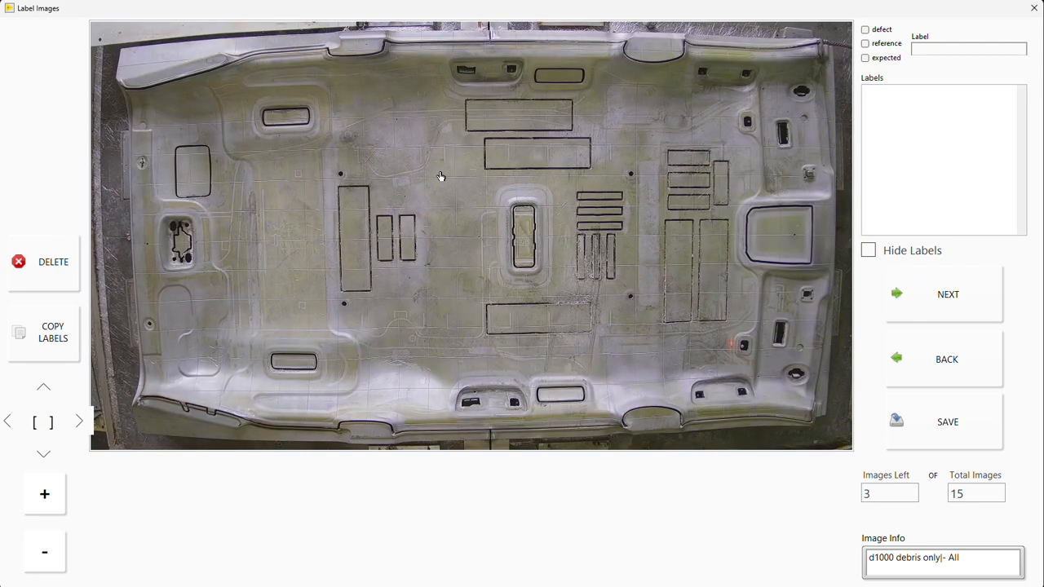
pyautogui.press('Right')
pyautogui.press('Right')
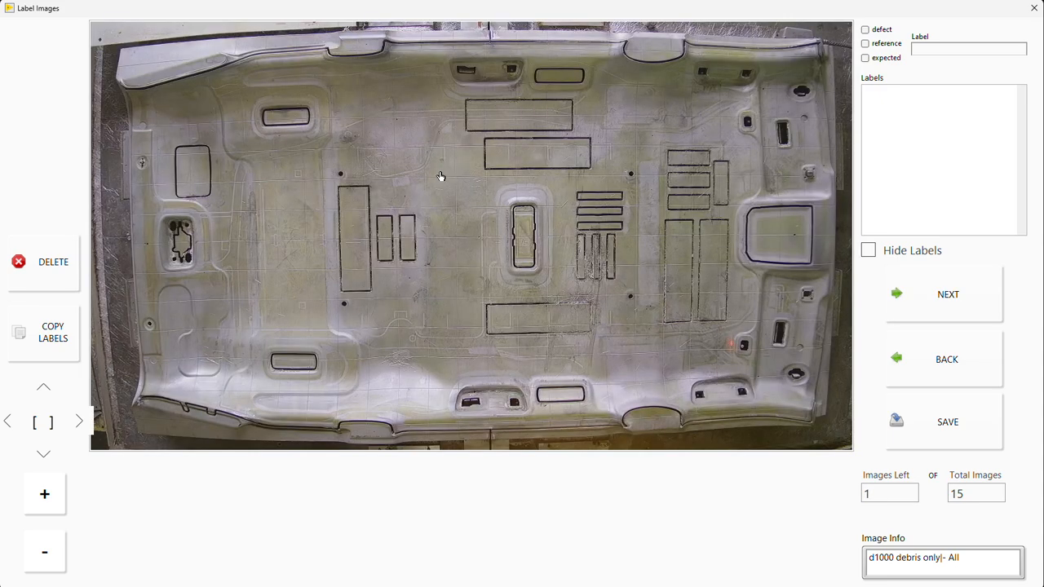
pyautogui.press('Right')
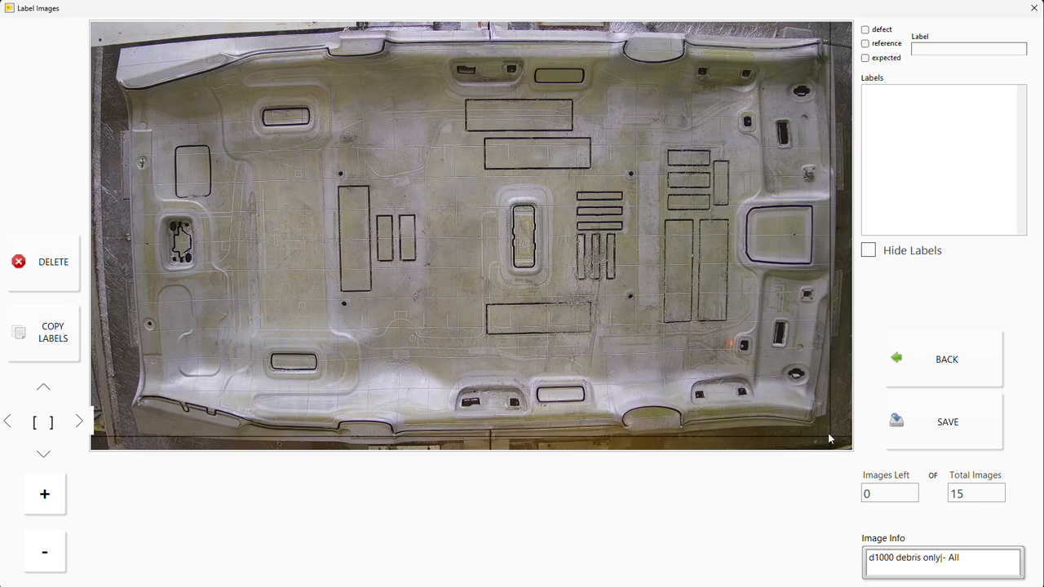
pyautogui.press('Escape')
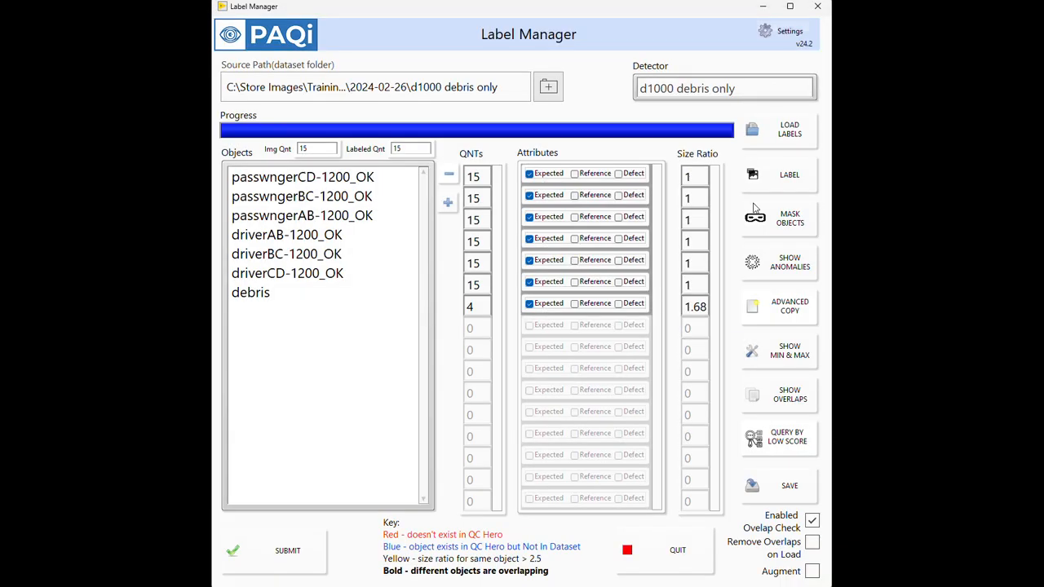
# Step: Reload the labels of the d1000 debris only dataset and submit it, confirming the submission
pyautogui.click(788, 146)
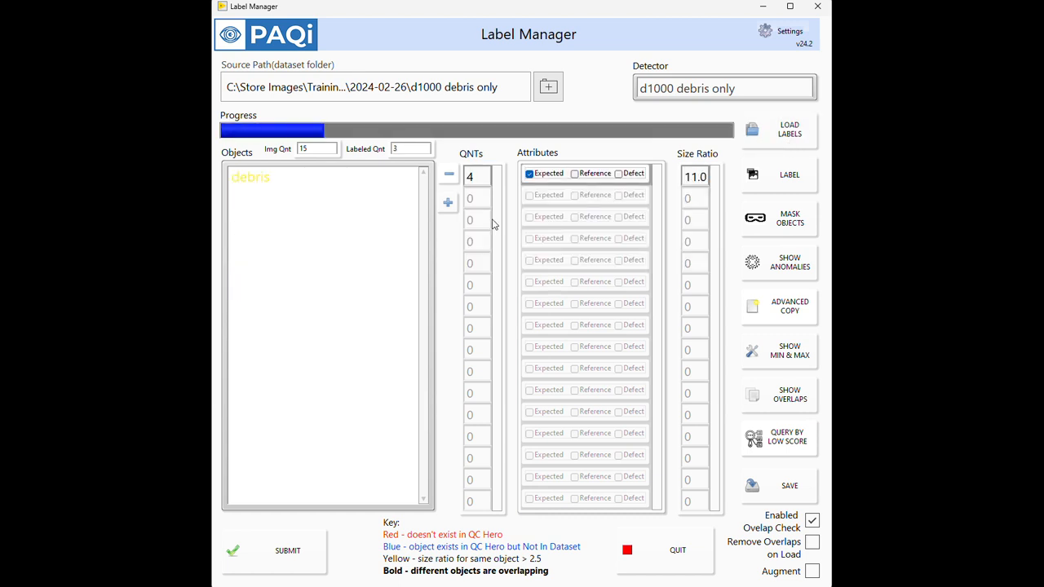
pyautogui.click(252, 185)
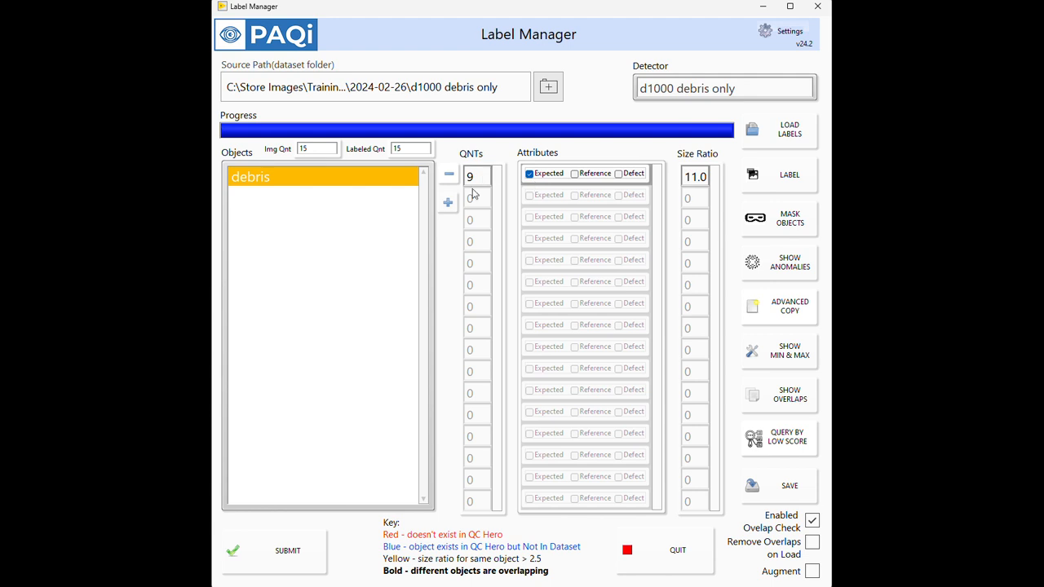
pyautogui.click(289, 551)
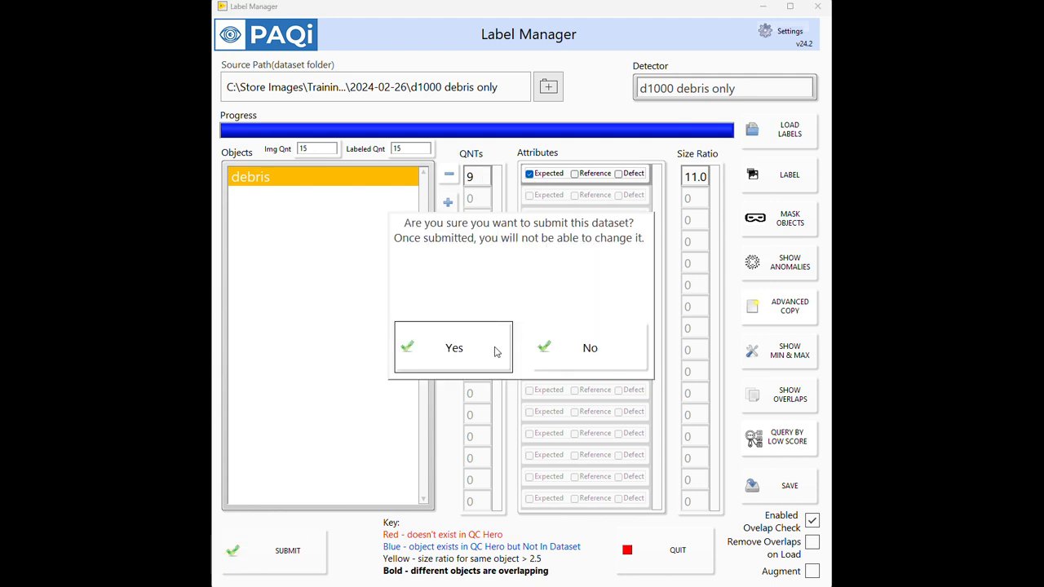
pyautogui.click(494, 349)
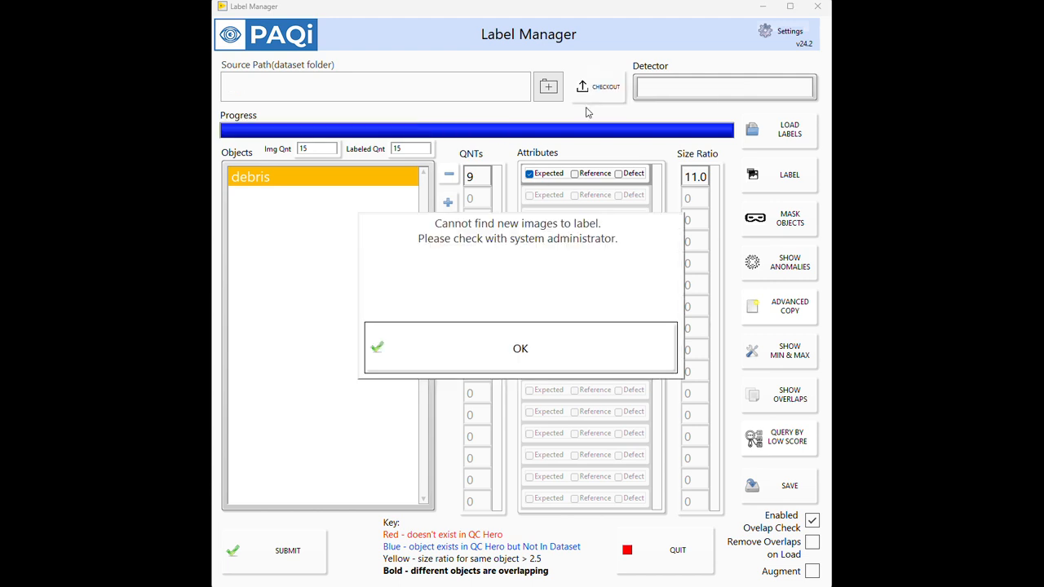
pyautogui.click(540, 352)
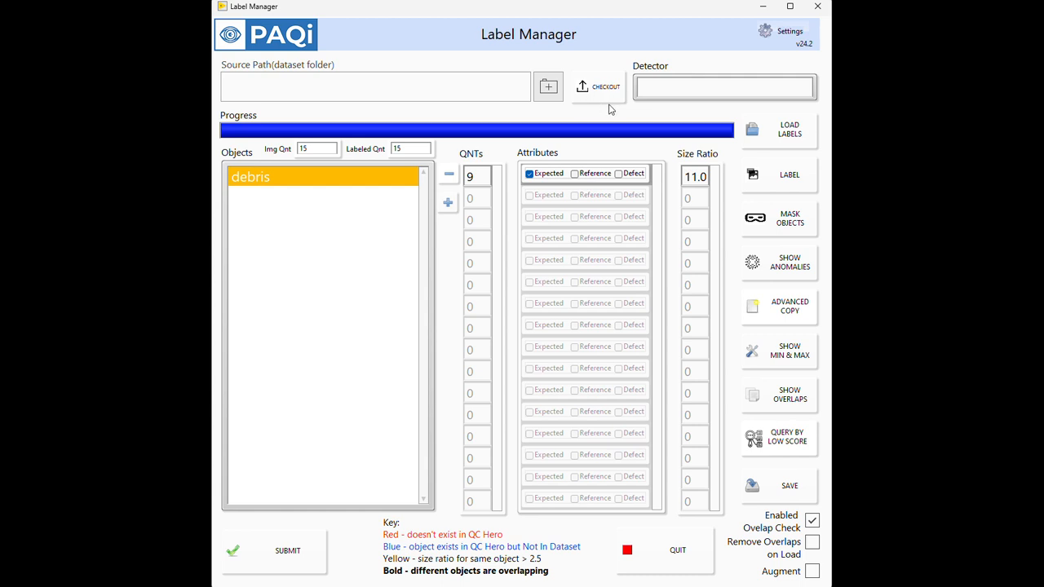
# Step: Set the dataset source to Training\Verified\clips2\2024-02-27, declining the detector query and using 2024-02-27 as the detector
pyautogui.click(548, 86)
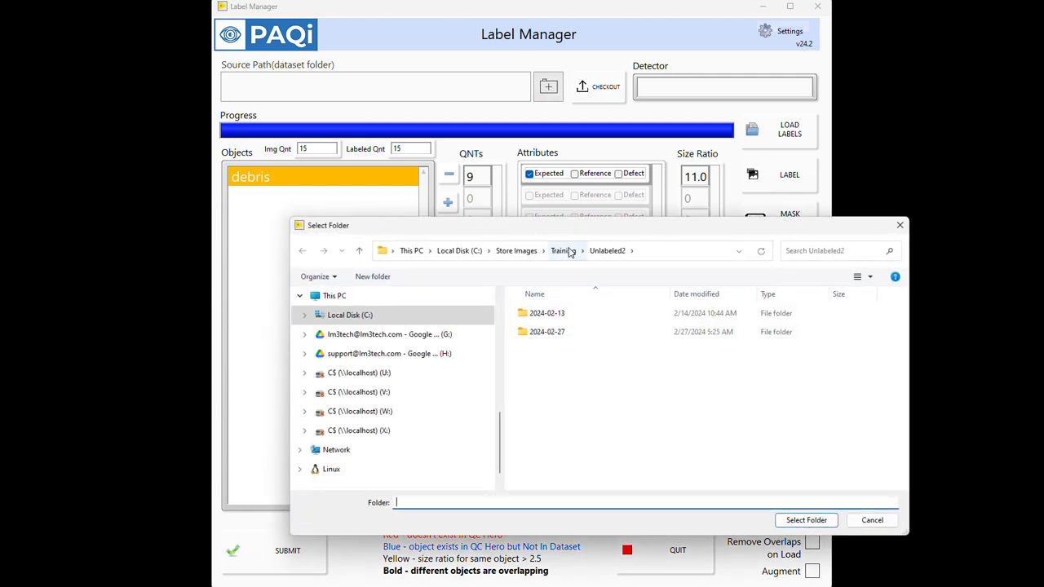
pyautogui.click(565, 251)
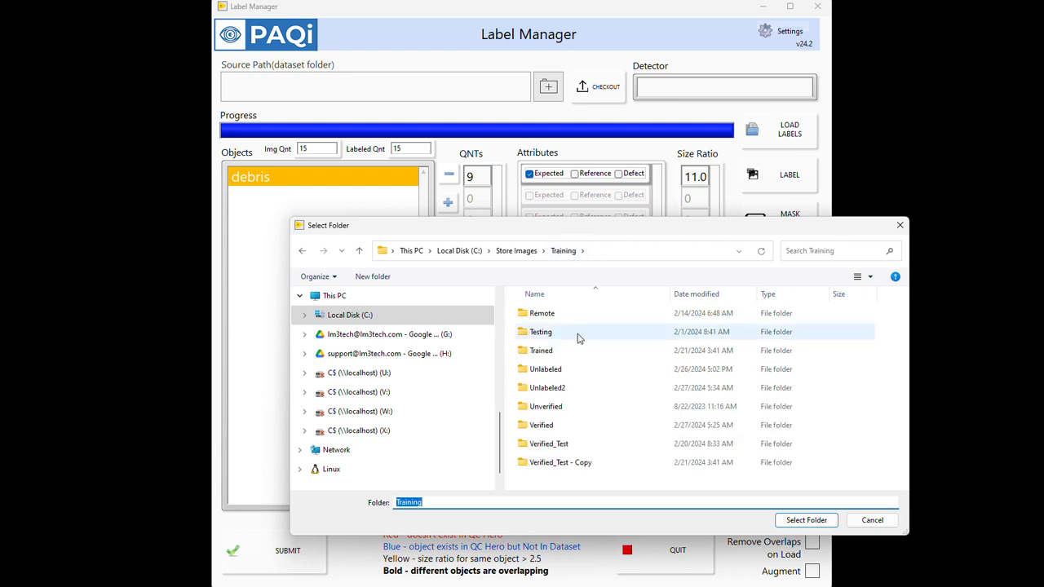
pyautogui.doubleClick(552, 425)
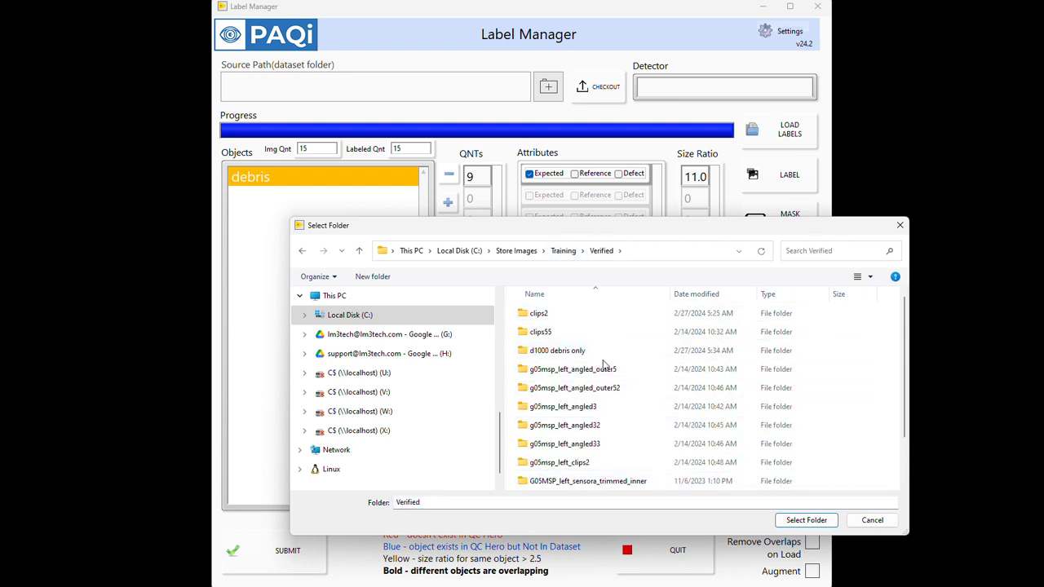
pyautogui.doubleClick(575, 314)
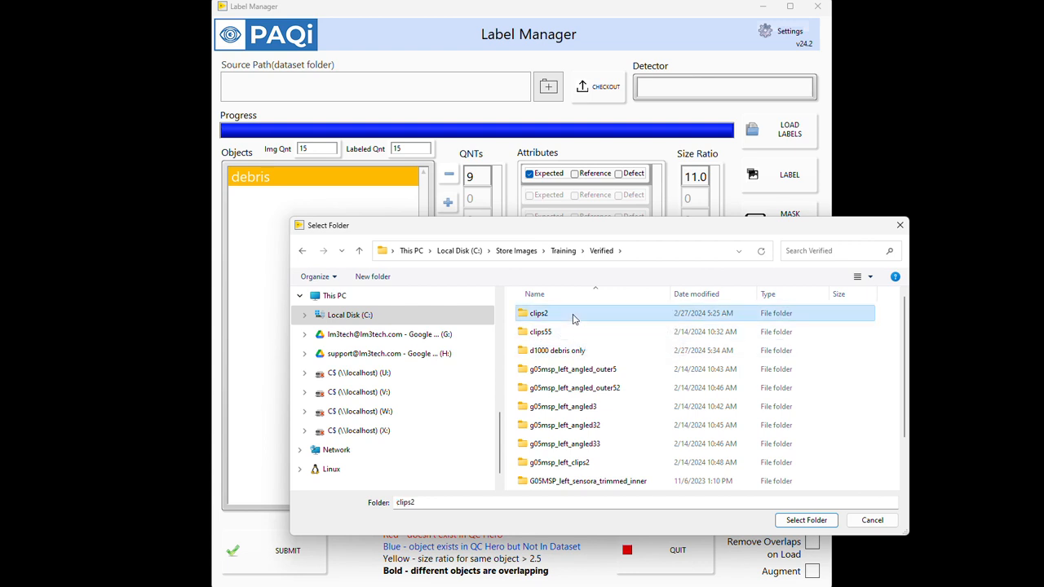
pyautogui.doubleClick(571, 316)
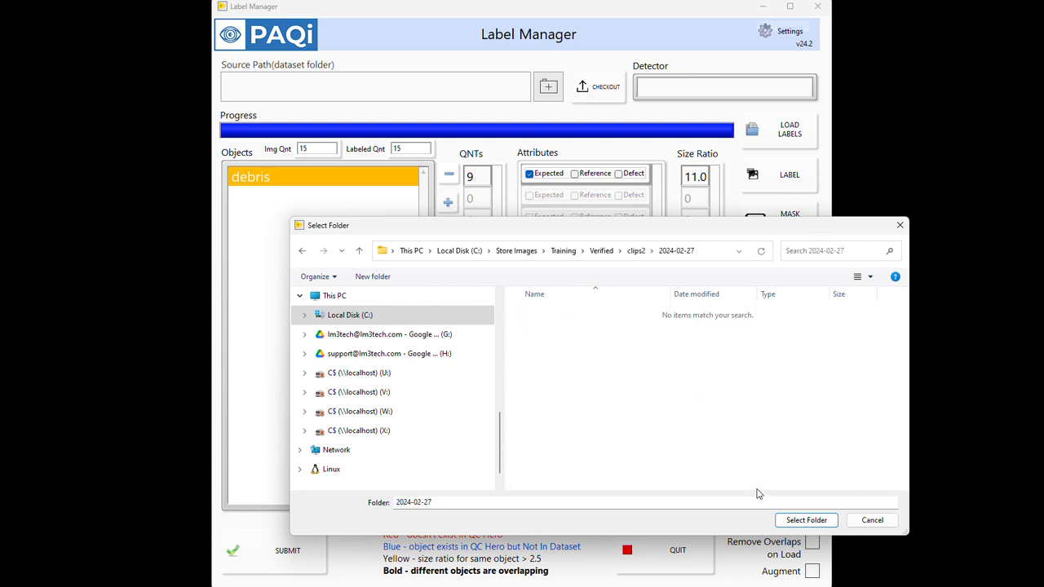
pyautogui.click(799, 522)
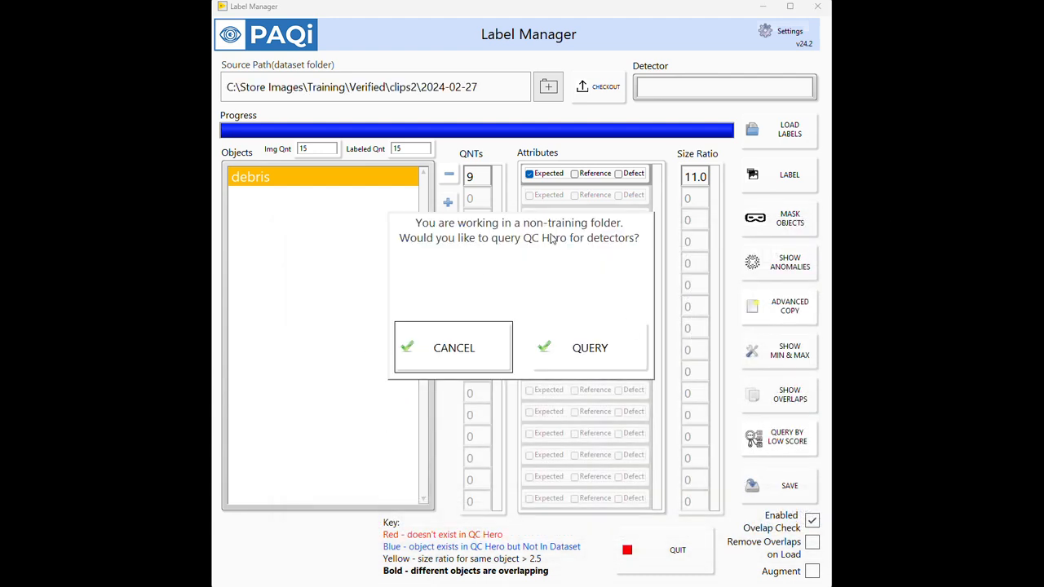
pyautogui.click(489, 361)
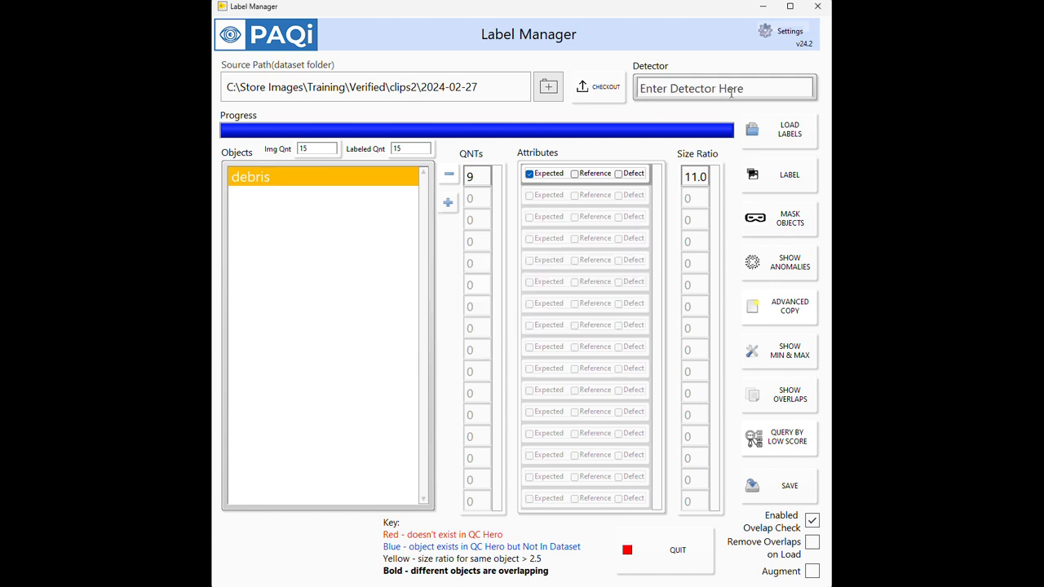
pyautogui.click(779, 173)
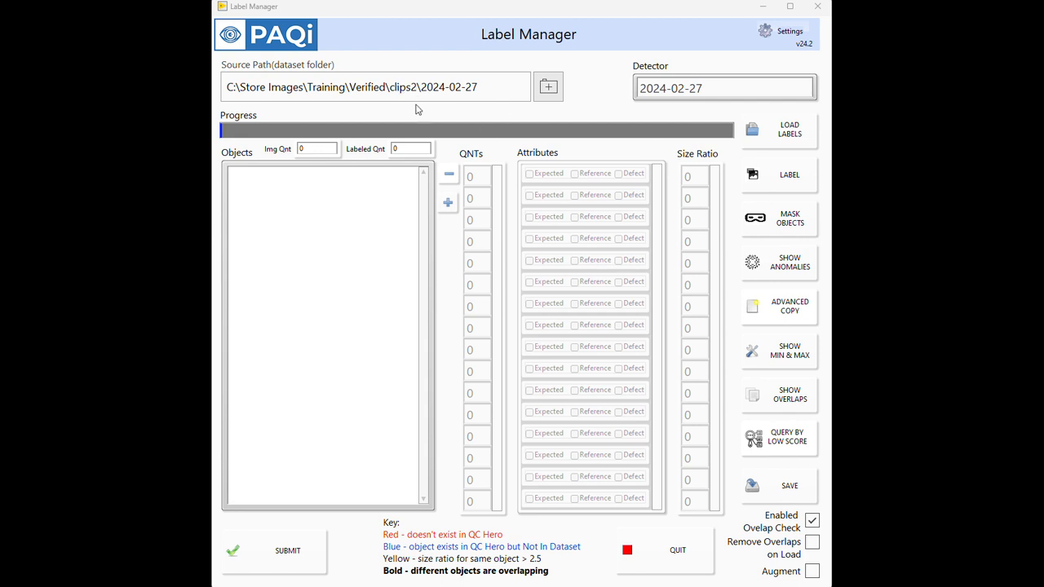
# Step: Load the labels of the clips2 dataset and open its debris images for labeling
pyautogui.click(771, 147)
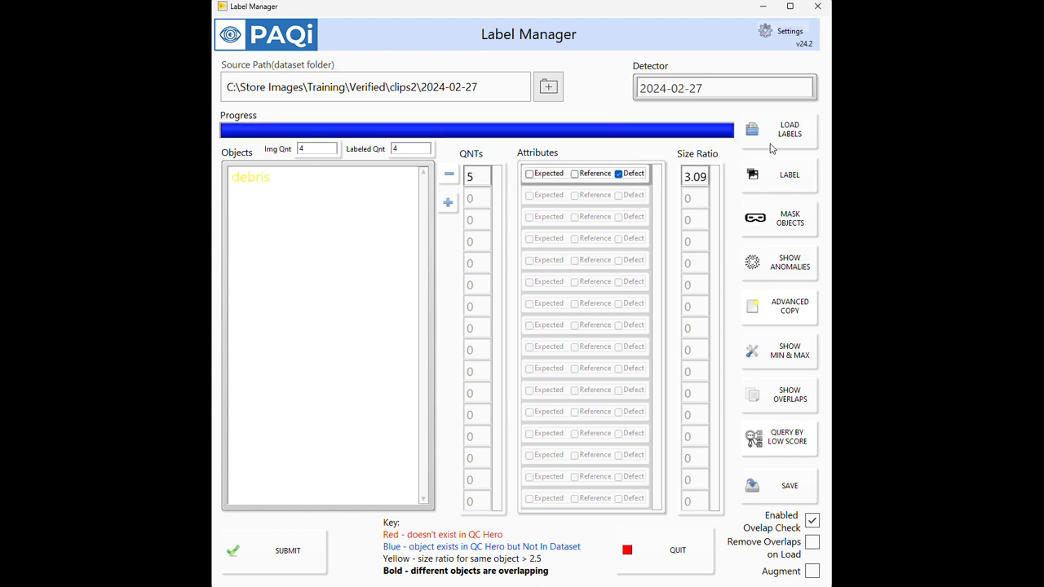
pyautogui.click(298, 182)
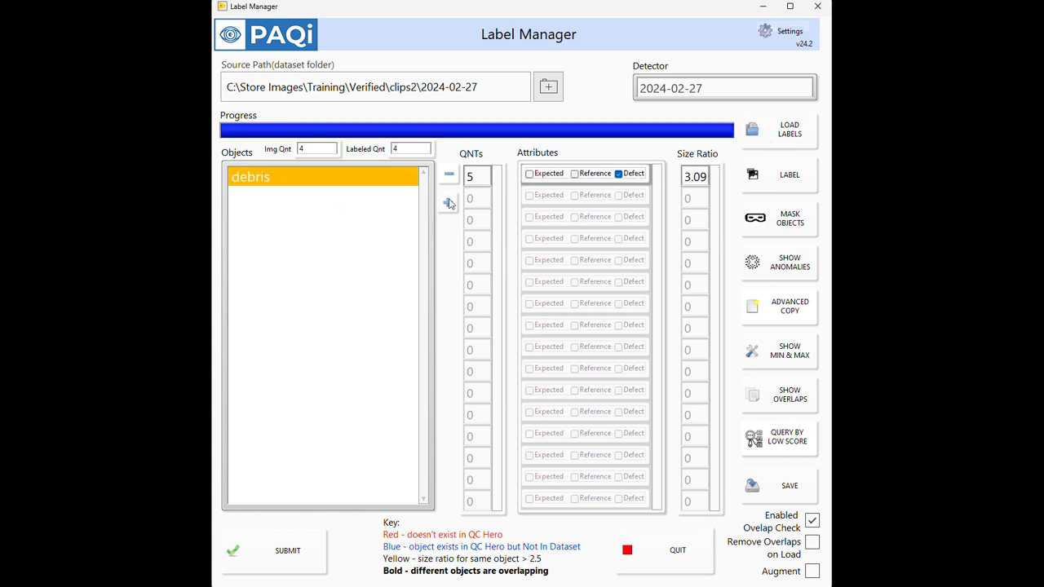
pyautogui.click(790, 178)
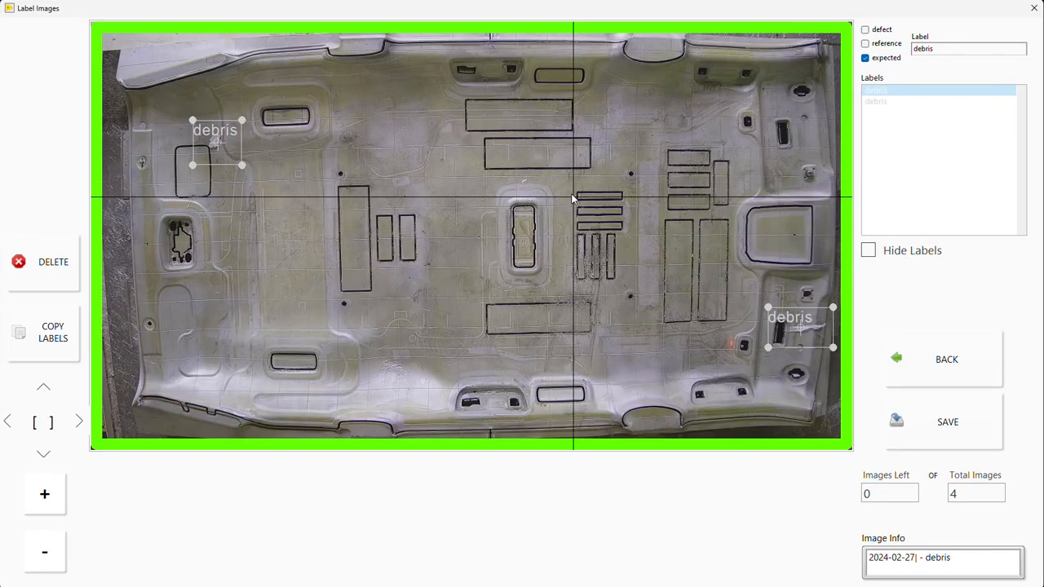
# Step: In the last image, shift the upper-left debris box slightly left and down over the debris, then review the neighbouring image and close labeling
pyautogui.moveTo(219, 137); pyautogui.dragTo(214, 141)
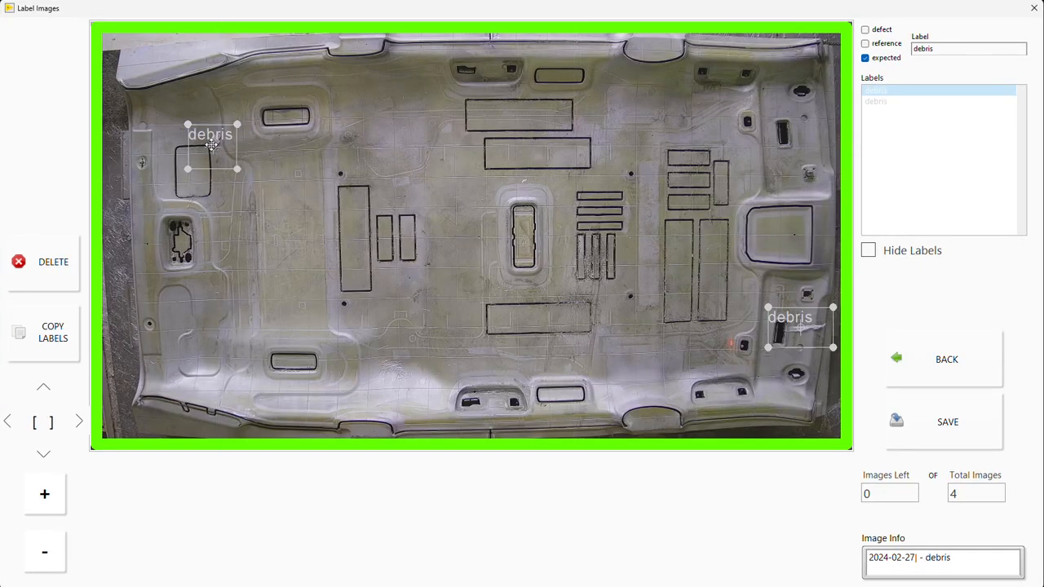
pyautogui.click(938, 376)
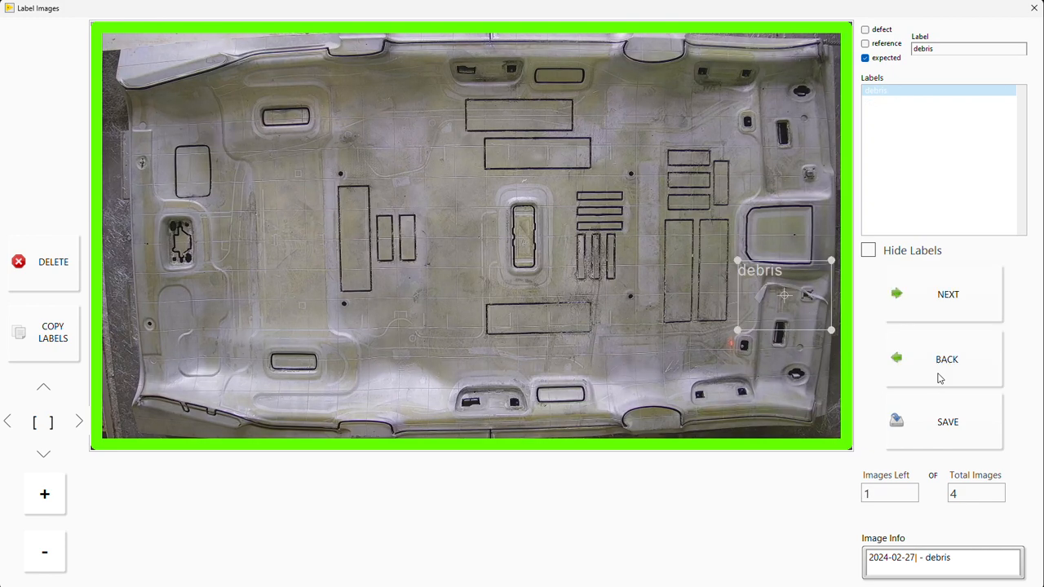
pyautogui.click(938, 378)
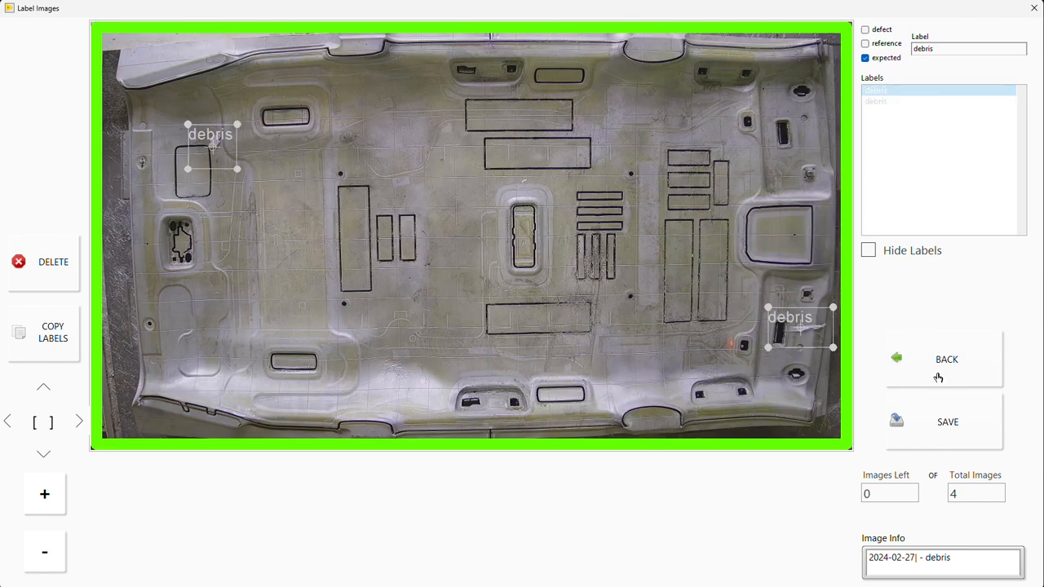
pyautogui.click(1033, 8)
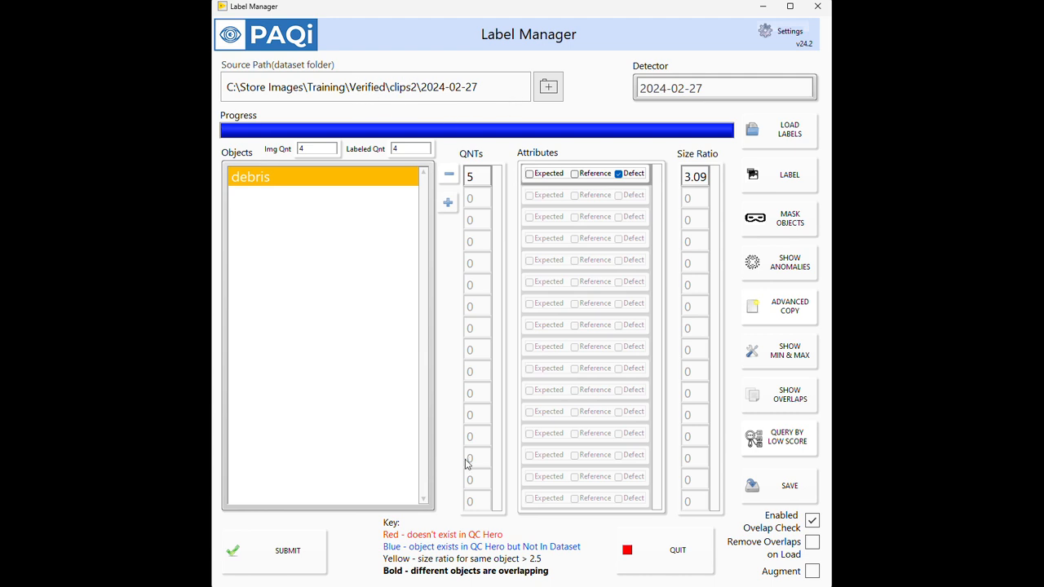
# Step: Set the dataset source to Unlabeled2\2024-02-27\d1000 debris only and load its labels
pyautogui.click(549, 88)
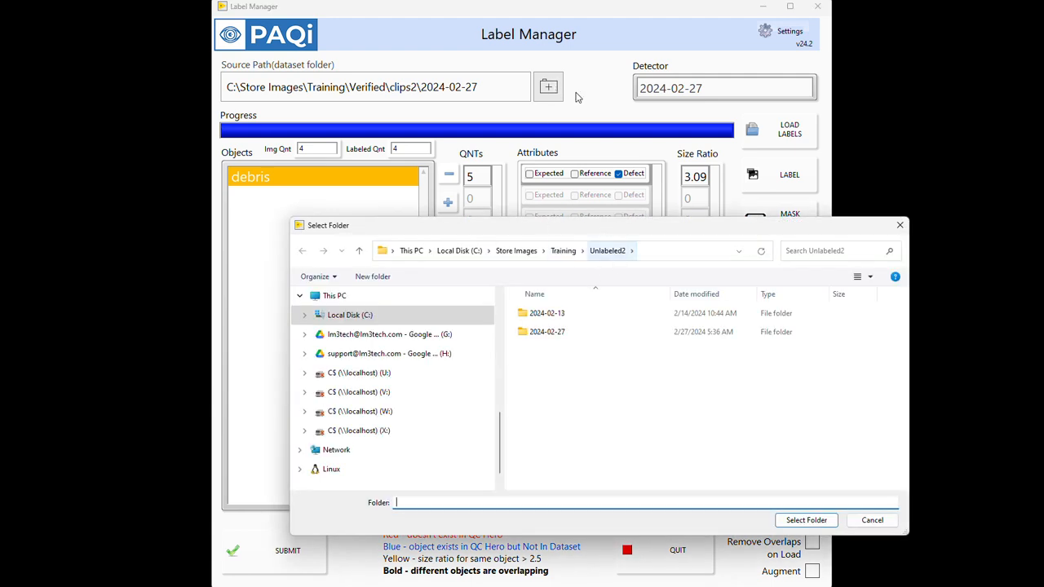
pyautogui.doubleClick(581, 331)
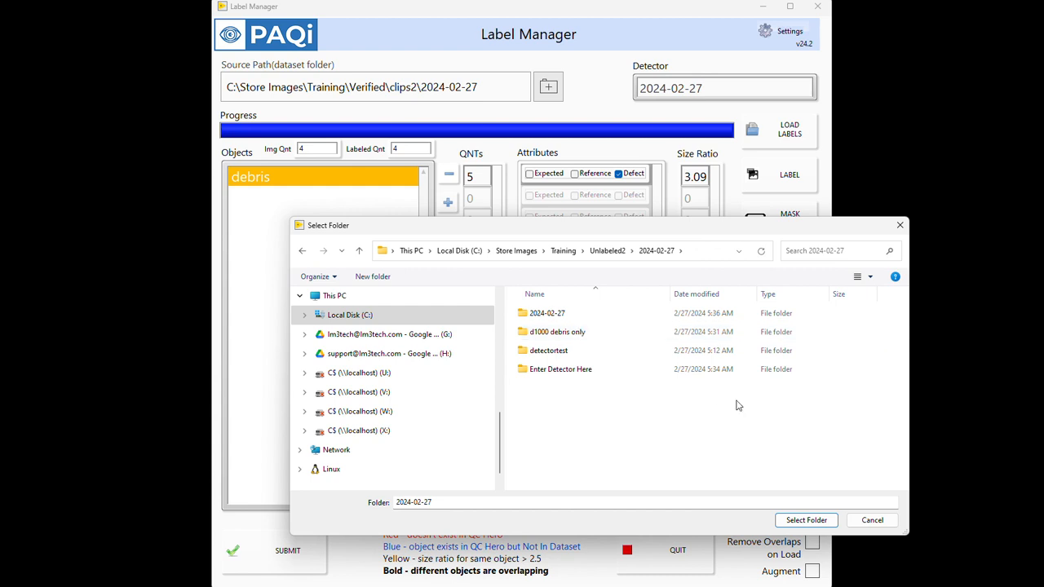
pyautogui.doubleClick(617, 336)
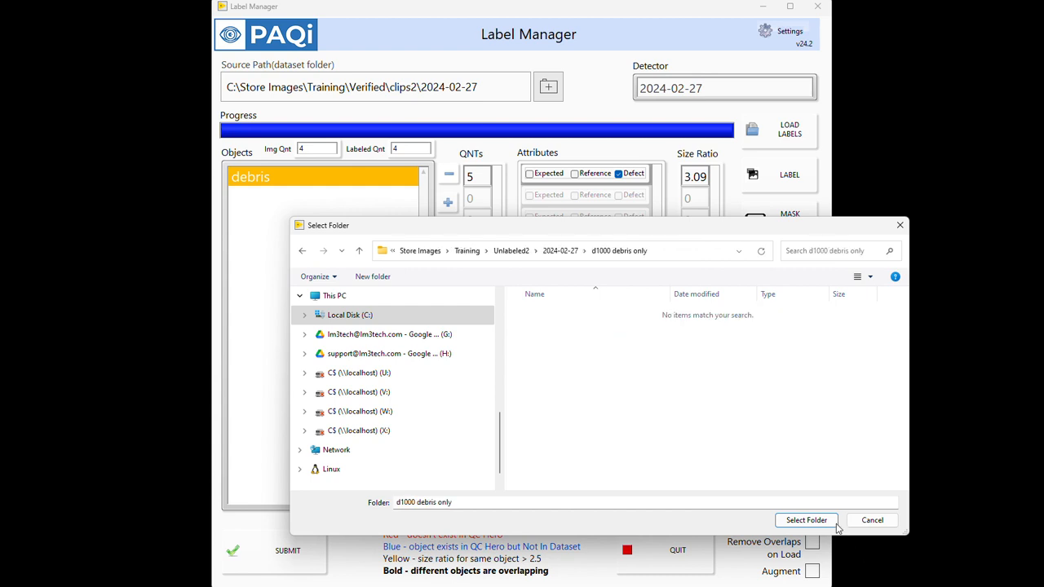
pyautogui.click(804, 519)
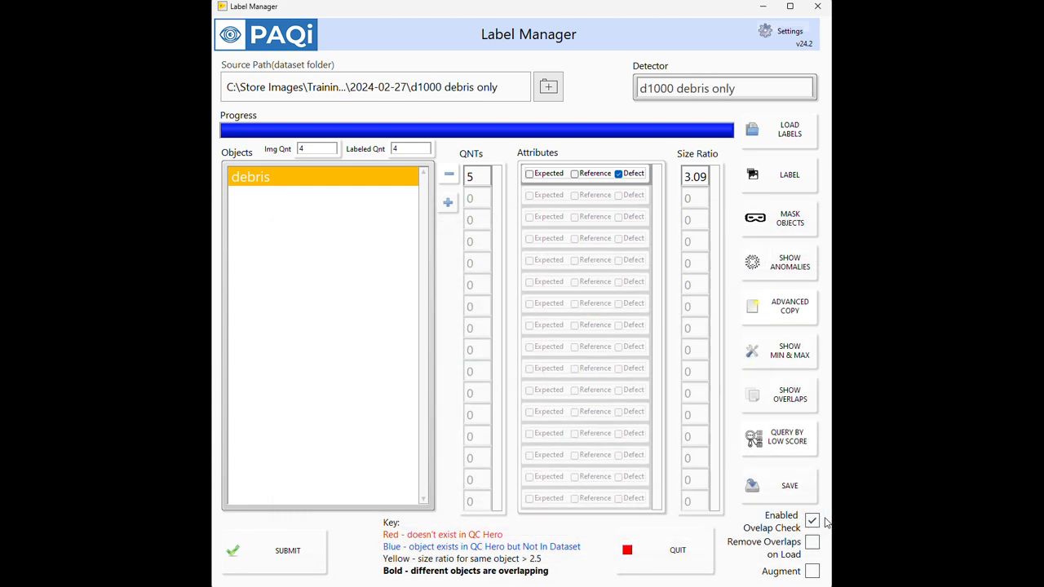
pyautogui.click(795, 136)
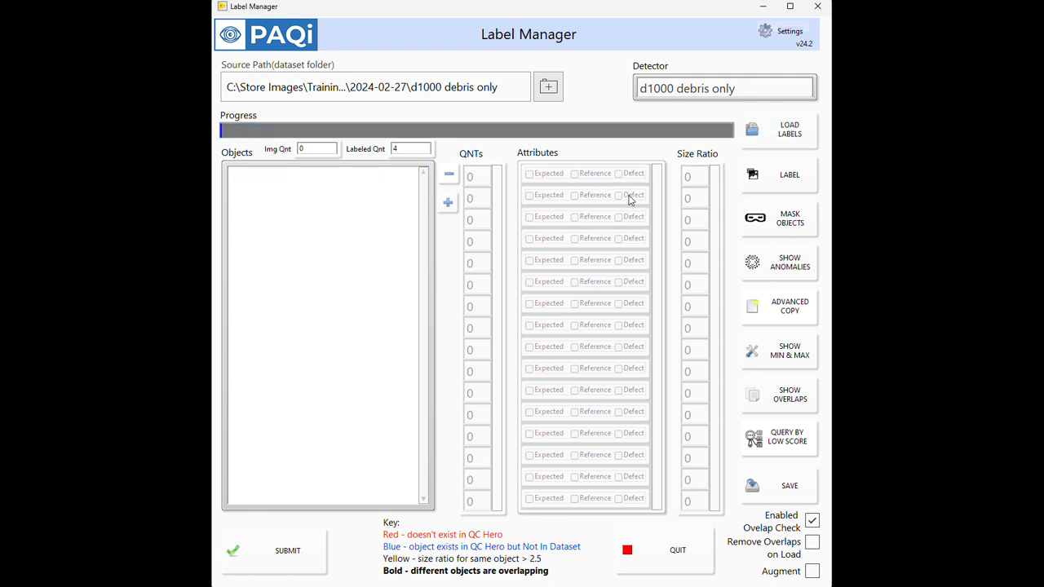